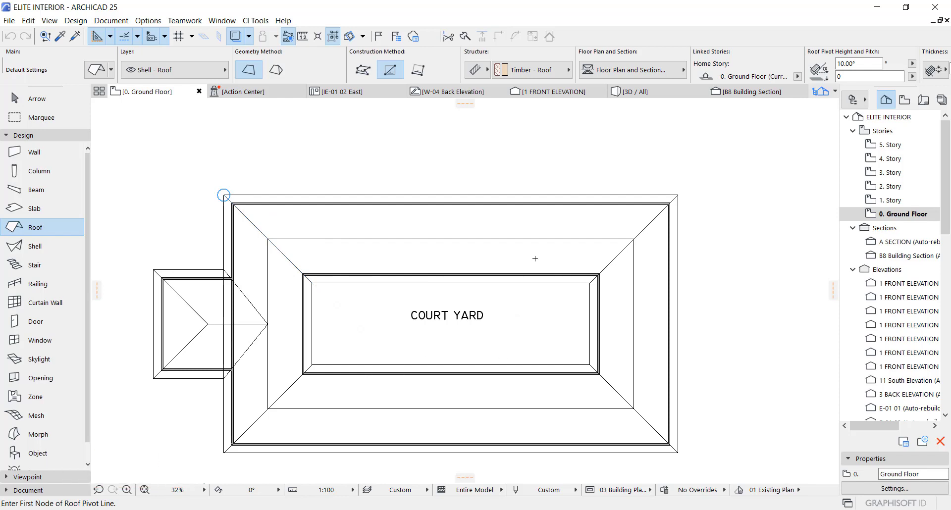
- Check the drafted outer roof rectangle and the four courtyard outline lines by selecting them
scroll(303, 243, up, 1)
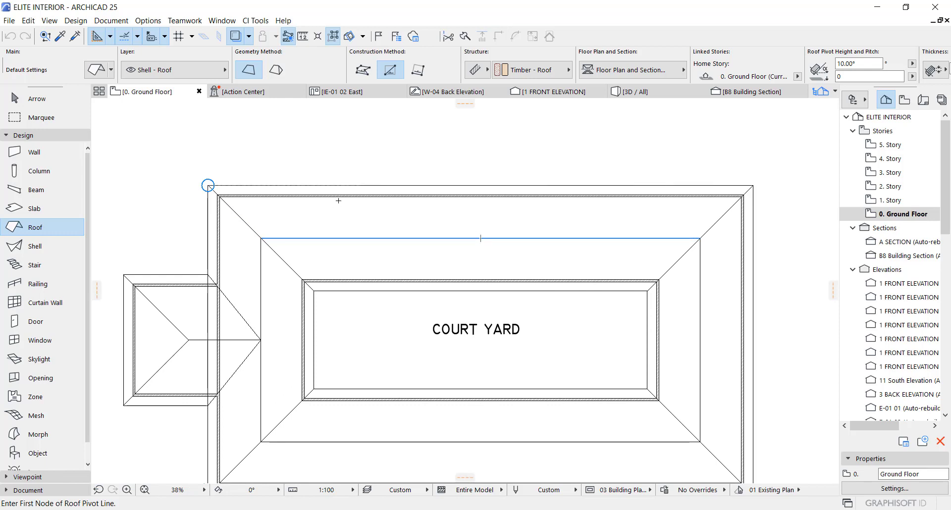
scroll(339, 200, down, 1)
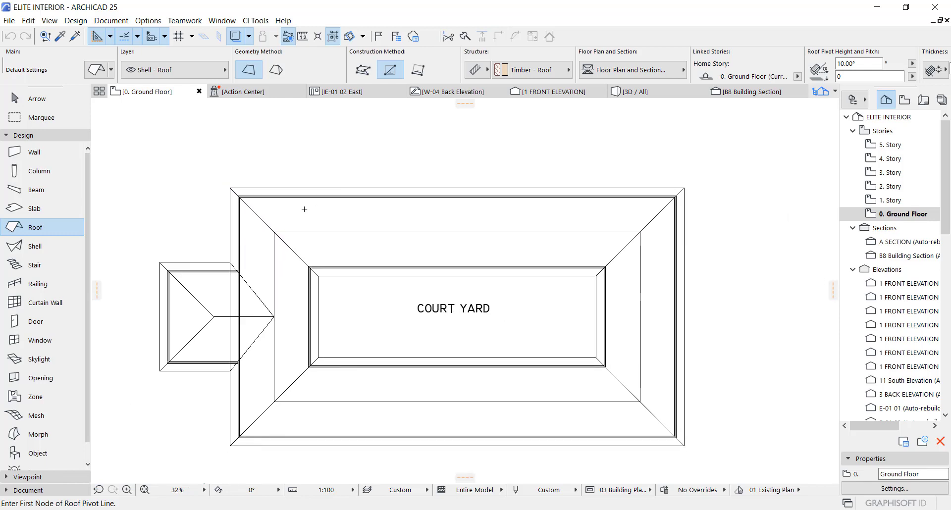
key(Escape)
click(230, 208)
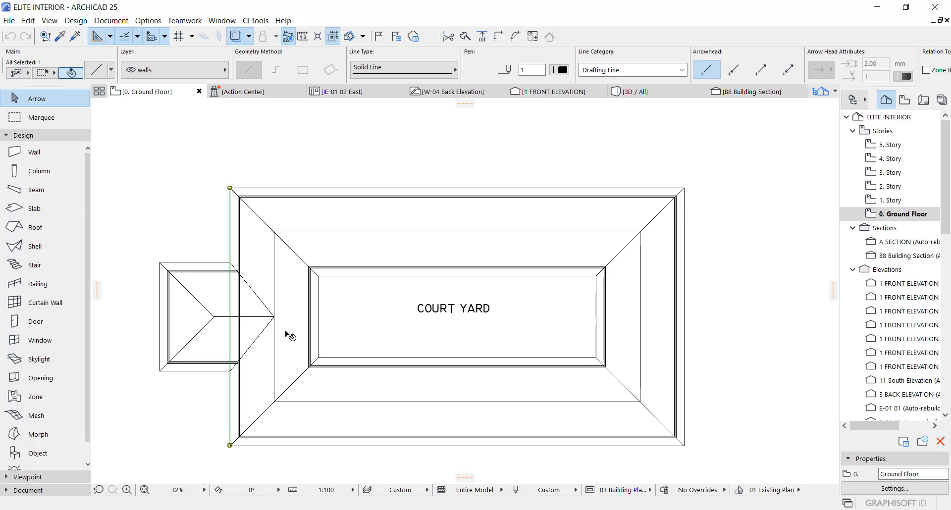
click(251, 187)
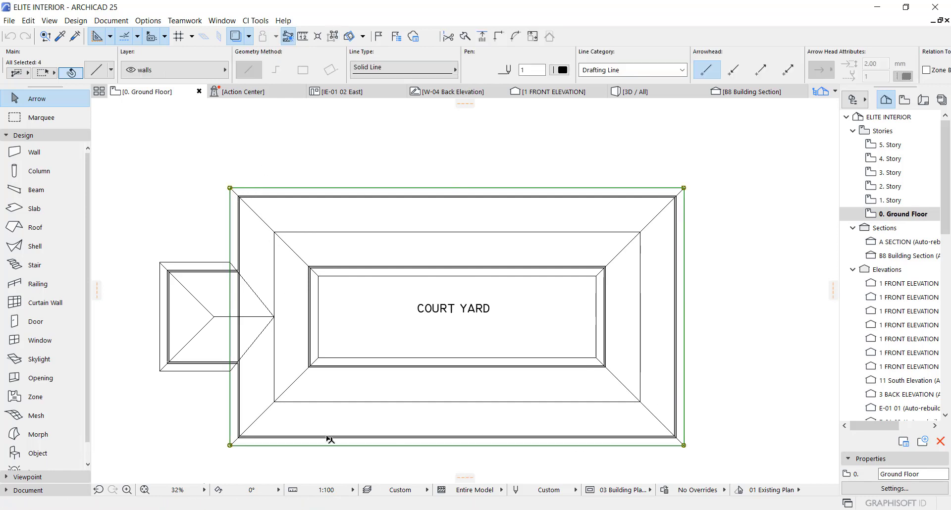
scroll(248, 439, up, 2)
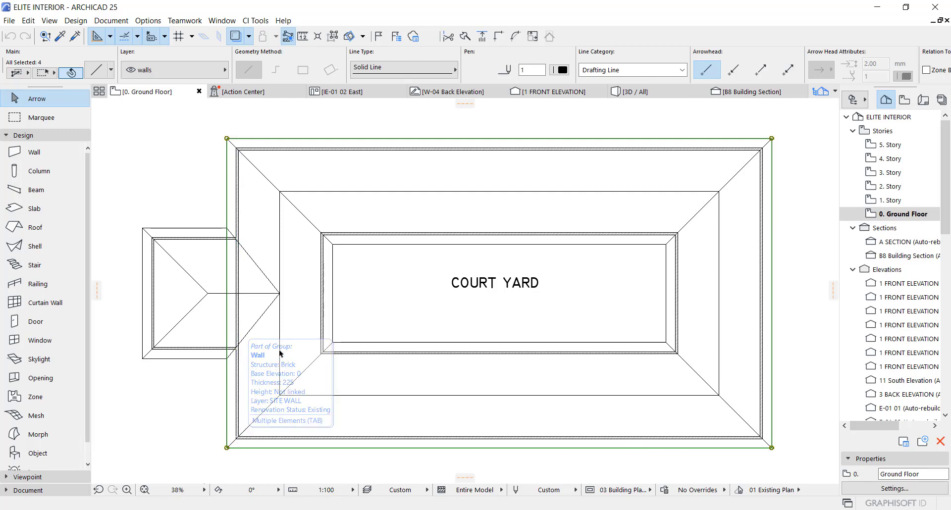
key(Escape)
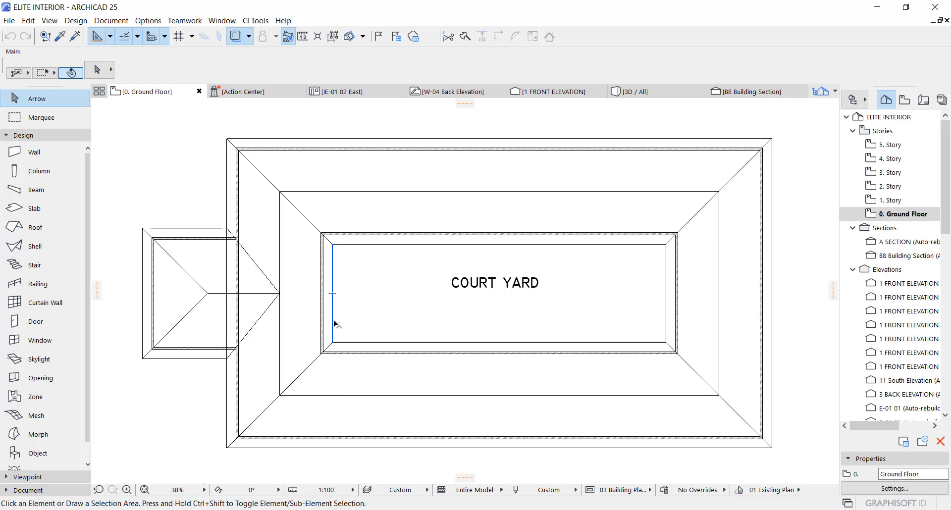
click(334, 323)
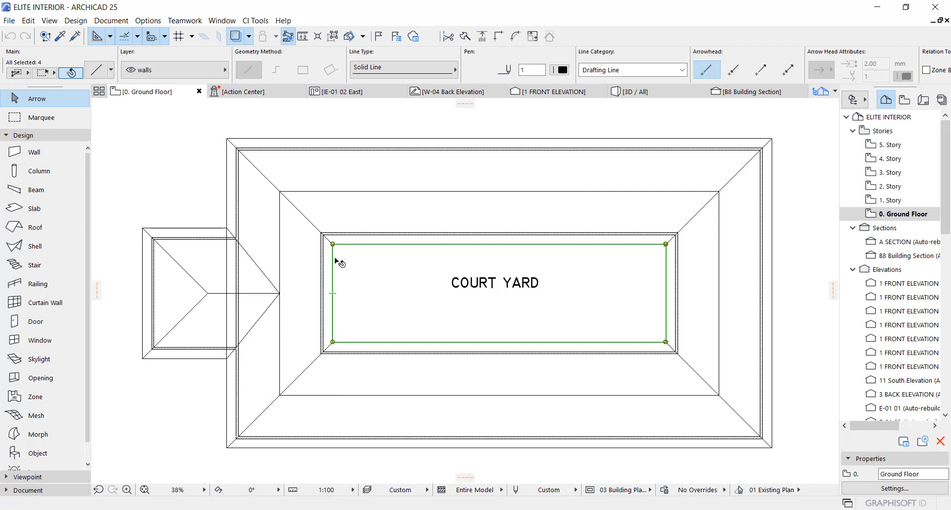
key(Escape)
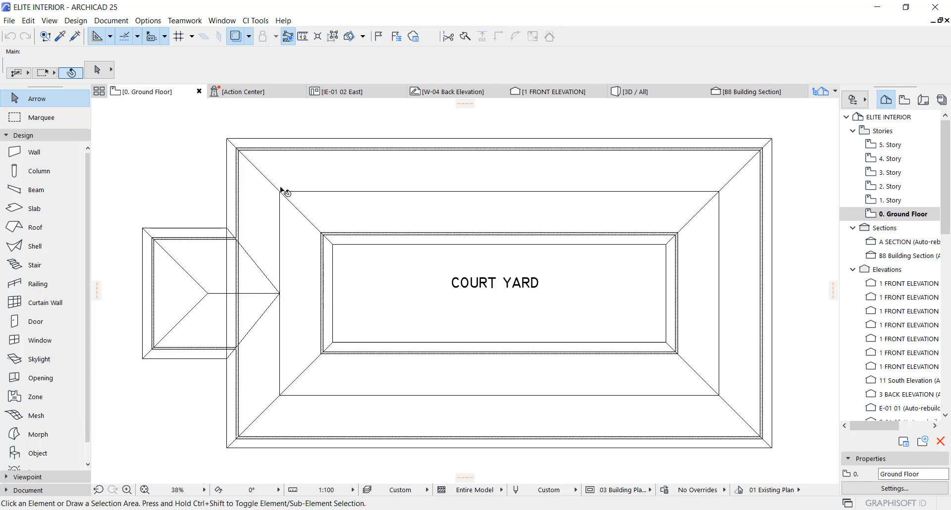
- Check the top-left hip line and the left wing's three edges, then recentre the plan
click(311, 222)
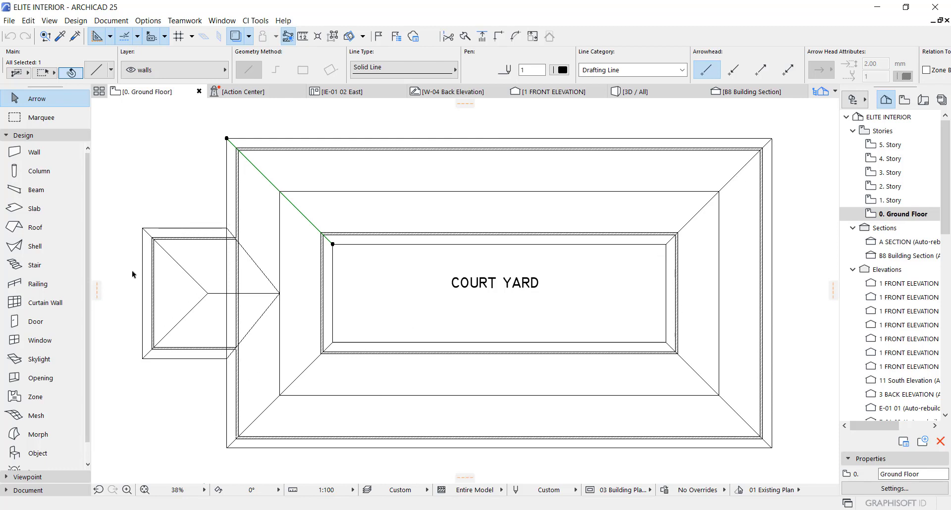
click(202, 358)
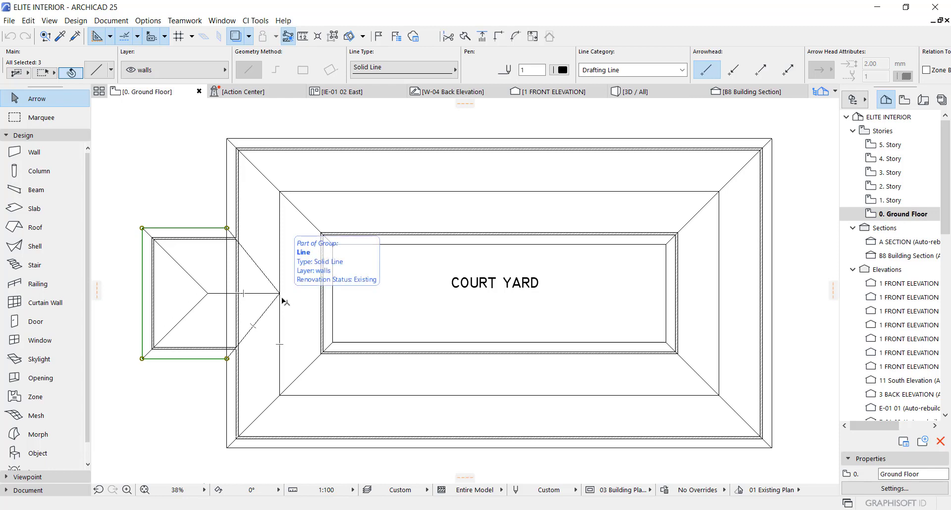
key(Escape)
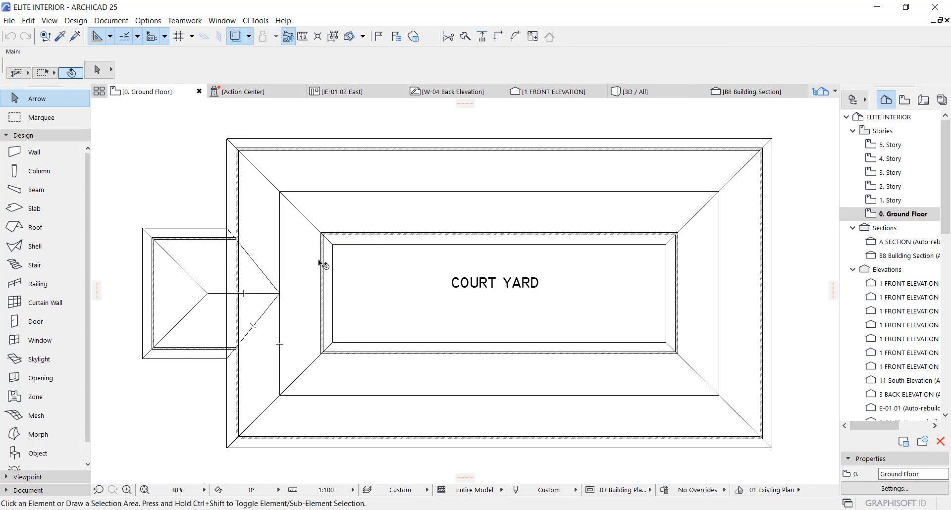
scroll(216, 236, down, 1)
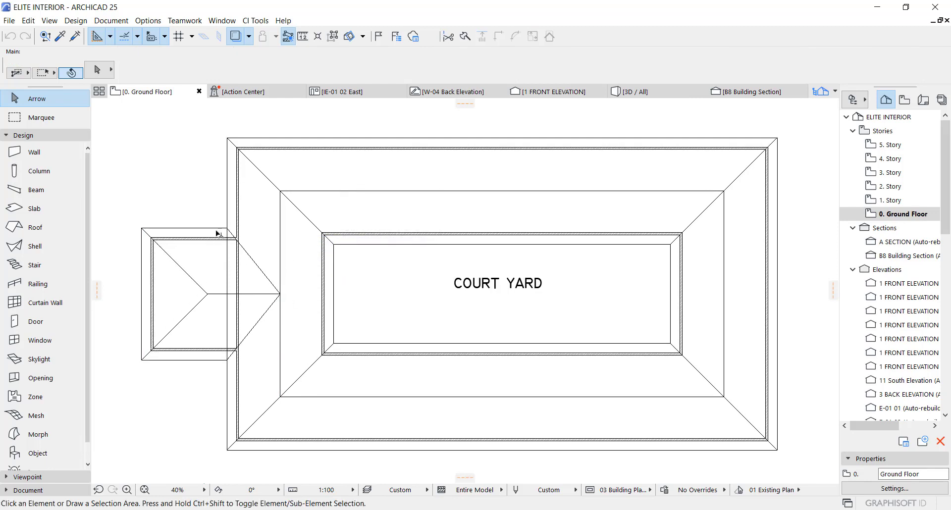
scroll(110, 229, up, 5)
scroll(395, 182, down, 5)
middle_drag(395, 182, 339, 263)
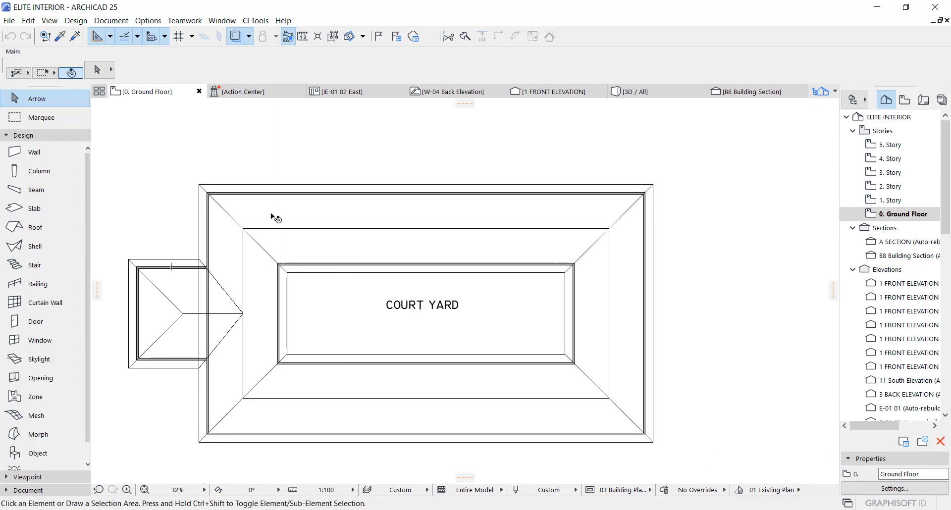
- Draw a marquee enclosing the whole roof plan
click(47, 227)
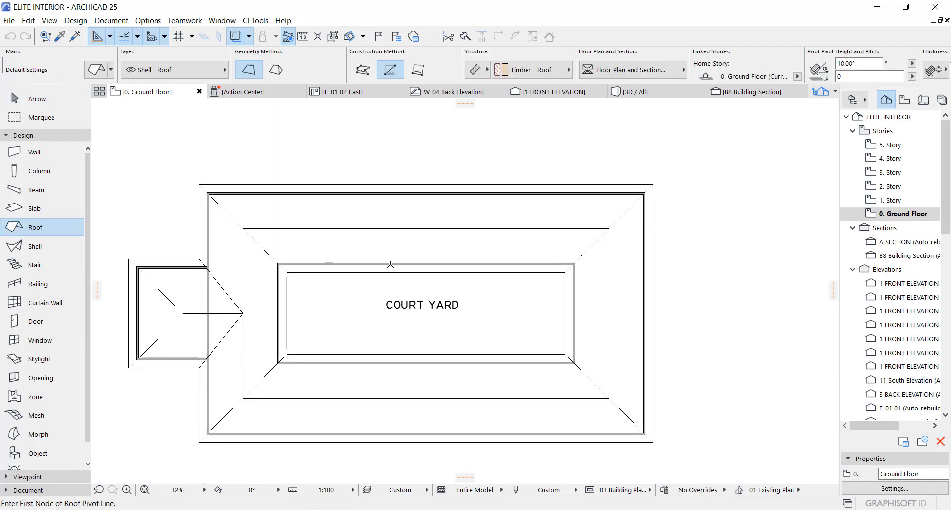
key(Escape)
click(41, 117)
scroll(471, 183, down, 2)
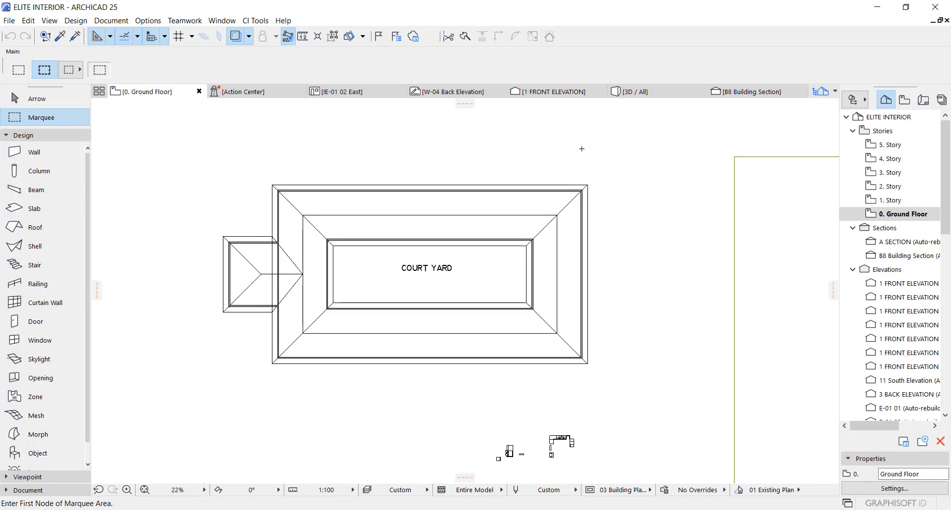
click(607, 157)
click(209, 389)
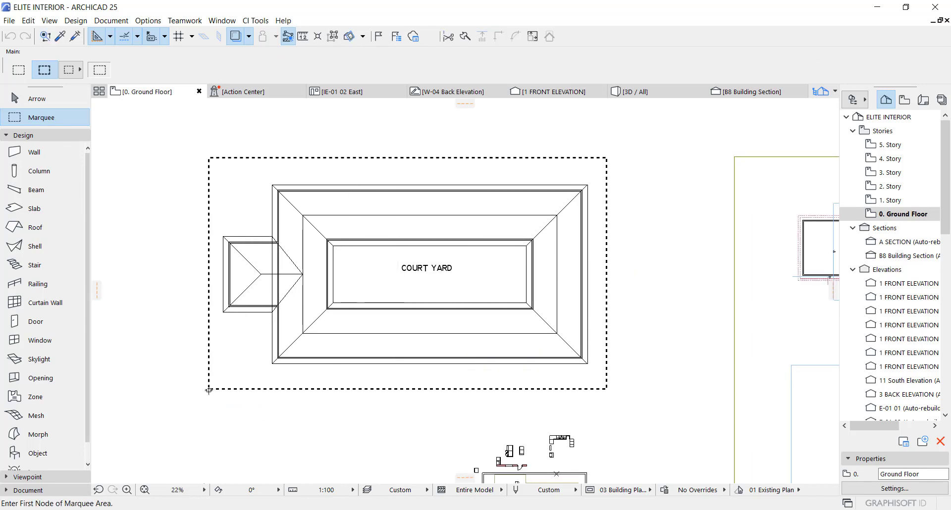
- Orbit the marqueed slab with its courtyard opening in 3D, then return to the Ground Floor plan
key(F5)
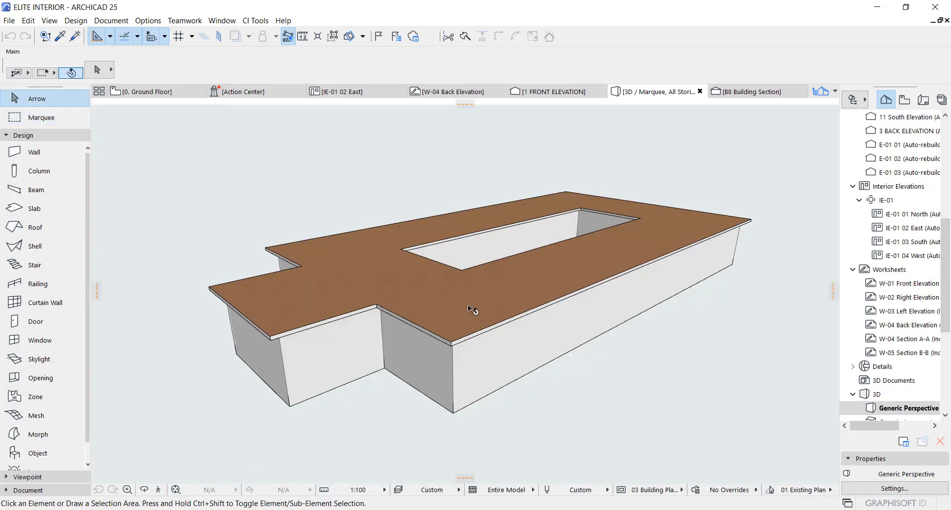
shift+middle_drag(433, 286, 407, 314)
scroll(419, 323, up, 3)
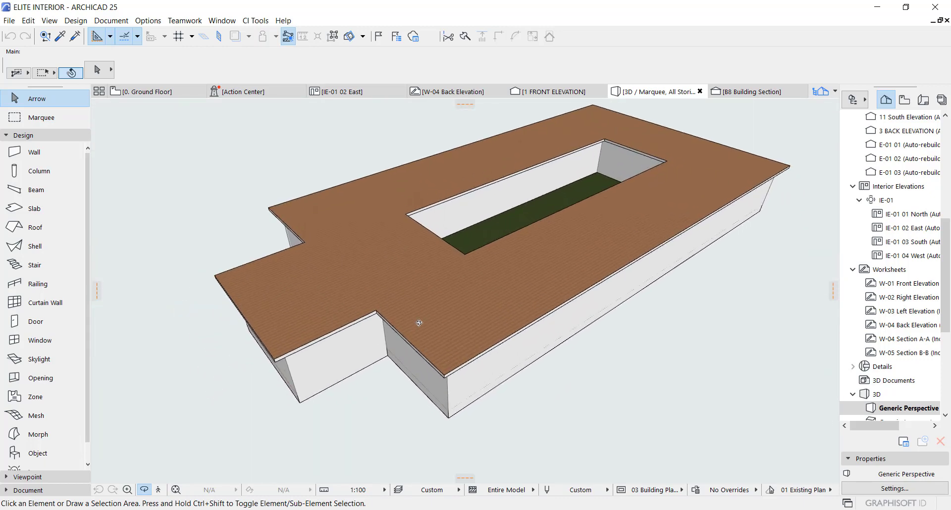
shift+middle_drag(463, 291, 574, 211)
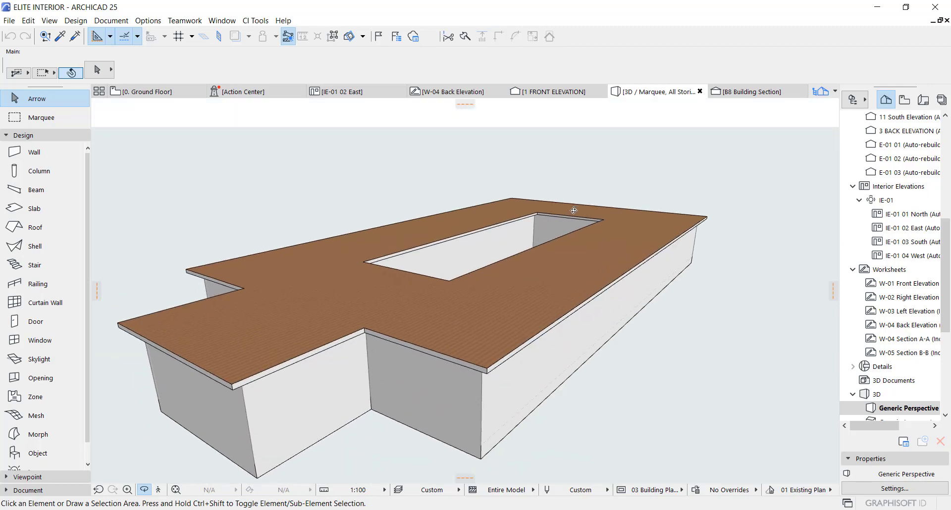
scroll(448, 240, up, 5)
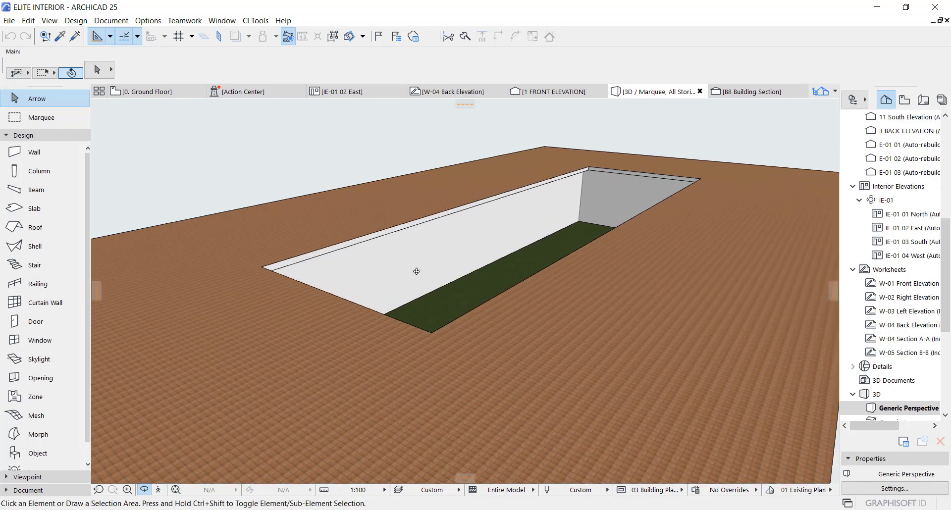
scroll(417, 271, up, 2)
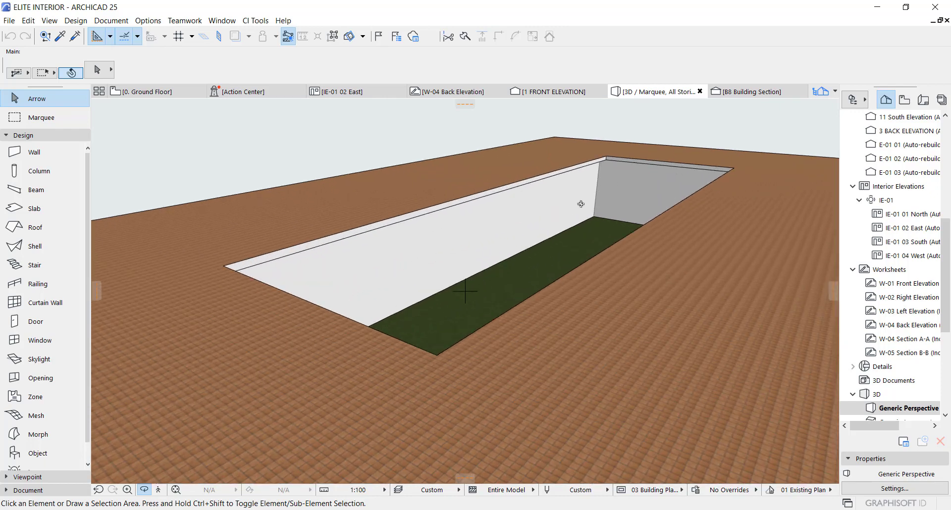
scroll(525, 208, down, 6)
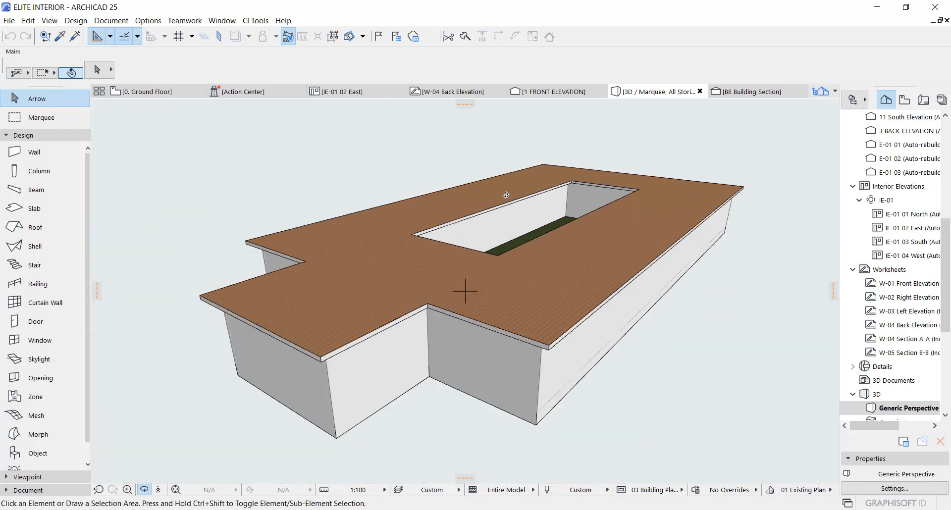
key(F2)
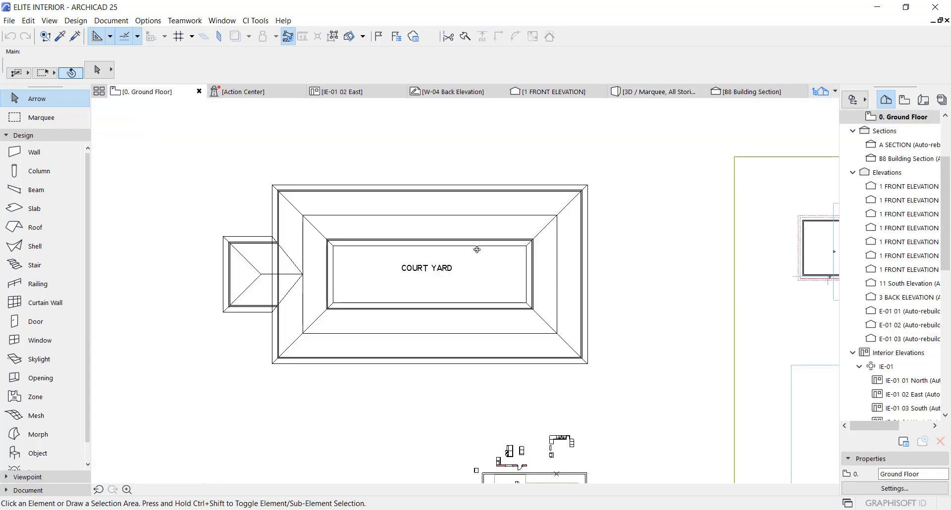
- Draw a roof pivot line along the building's top edge, pitch it upward, and start the outline at top-left
click(35, 228)
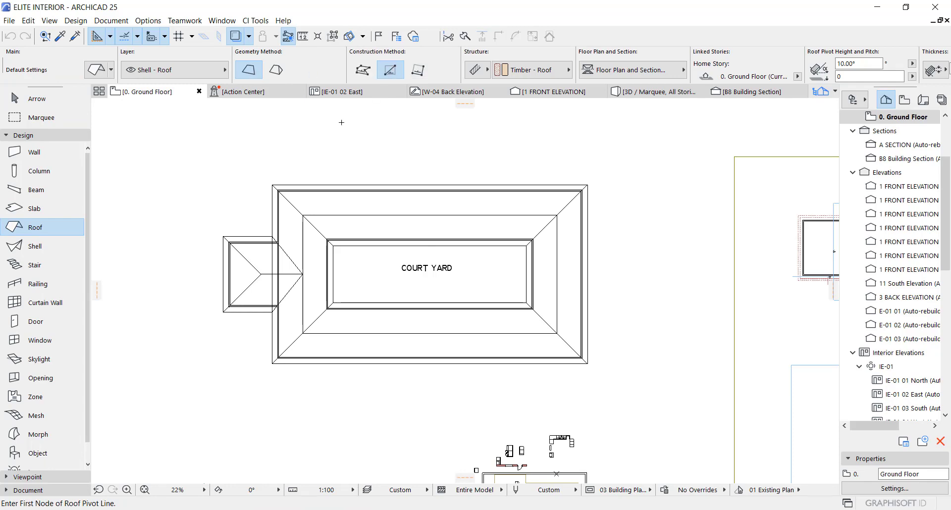
scroll(277, 185, up, 4)
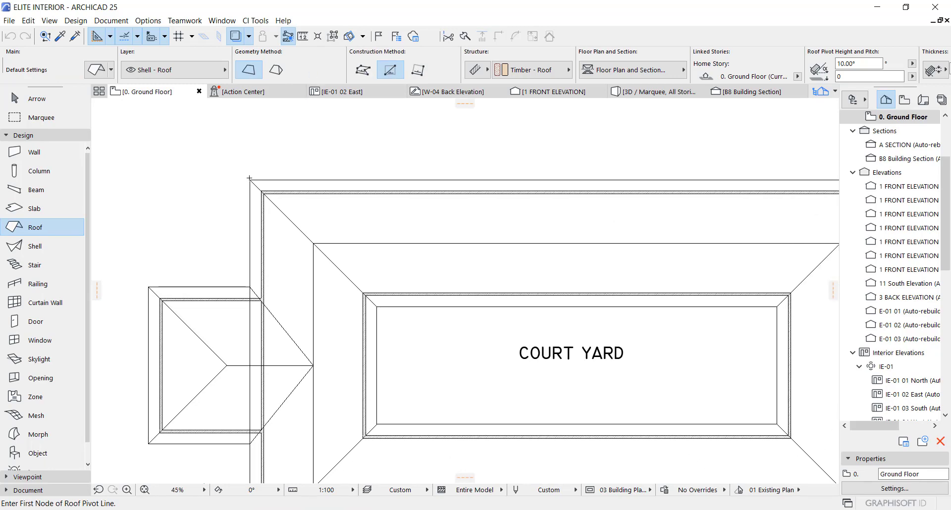
click(251, 177)
scroll(251, 184, down, 3)
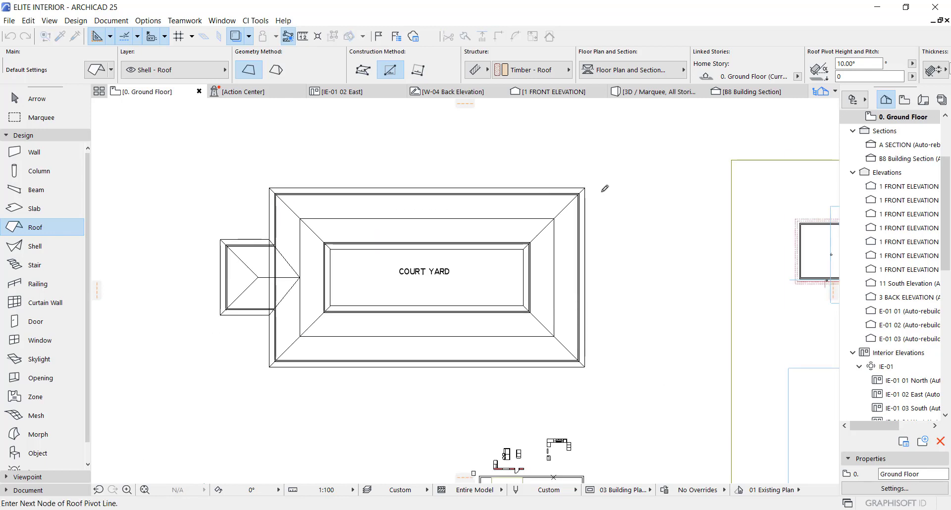
scroll(595, 183, up, 3)
click(589, 180)
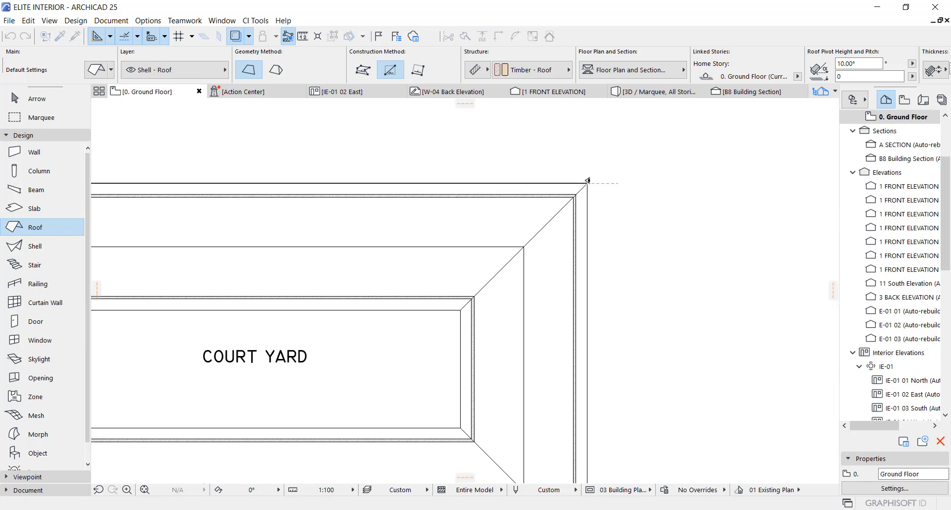
scroll(598, 164, down, 3)
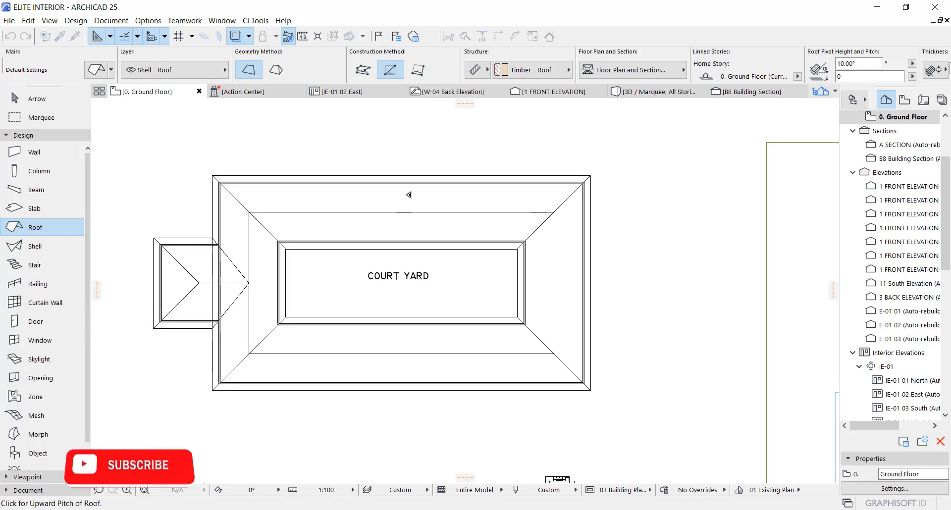
click(412, 160)
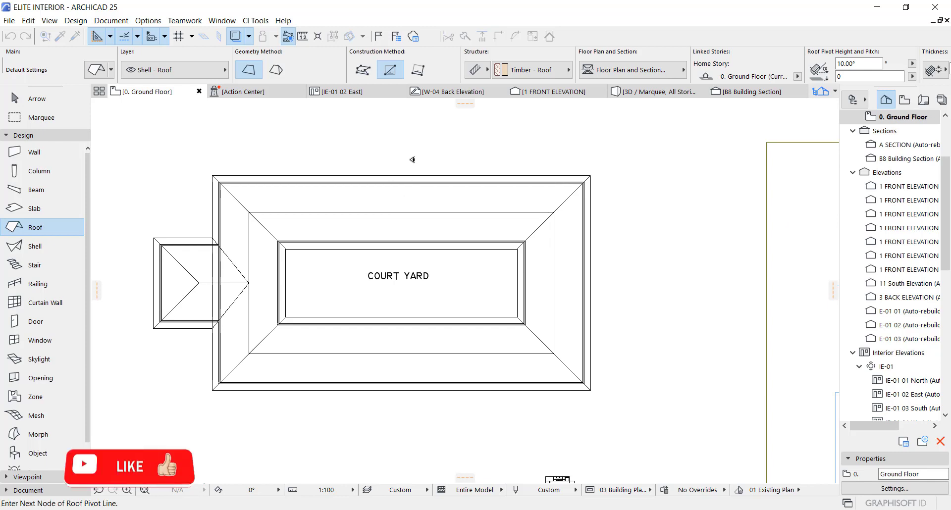
scroll(315, 178, up, 2)
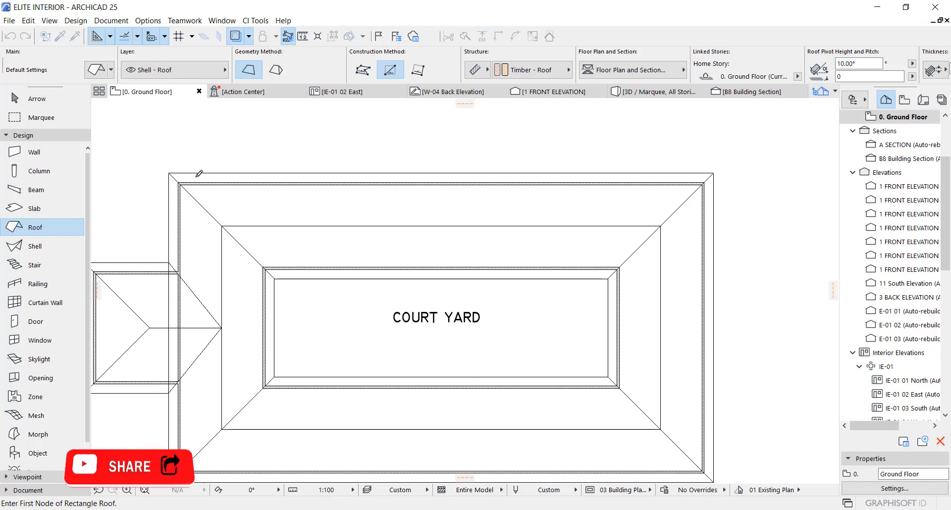
click(169, 173)
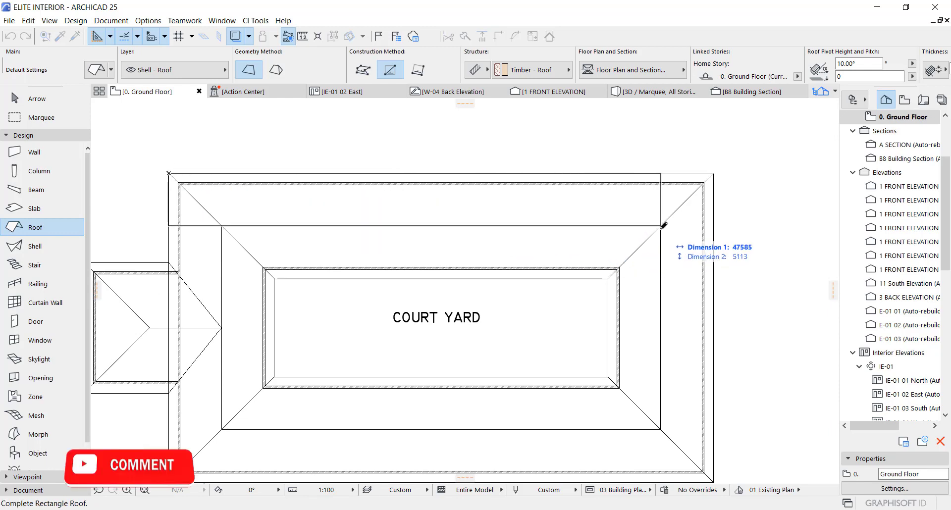
- Complete the trial roof plane across the top strip and select it to inspect
click(715, 225)
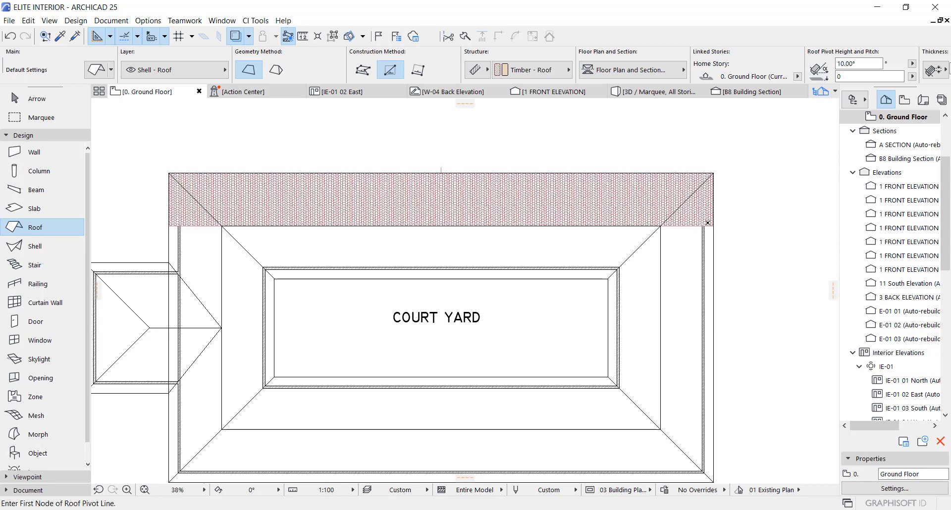
key(Escape)
scroll(716, 226, up, 10)
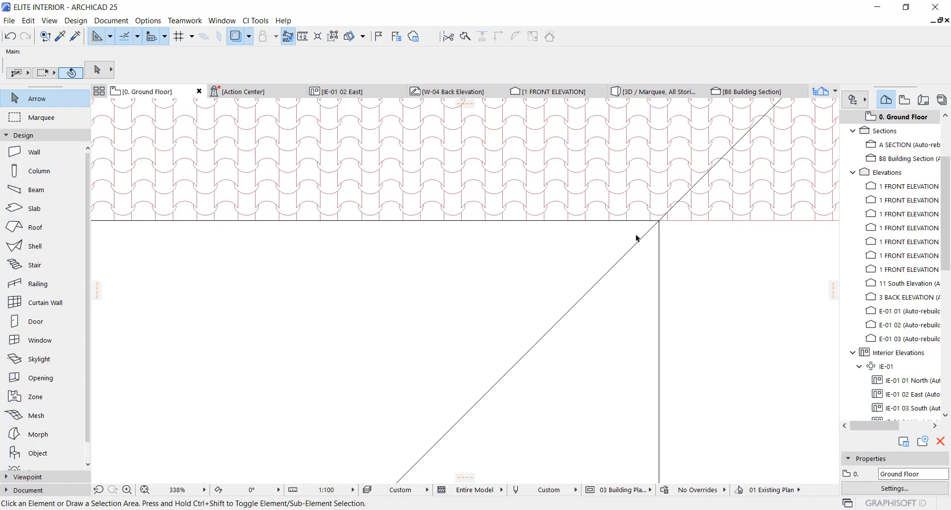
scroll(638, 238, down, 5)
click(729, 206)
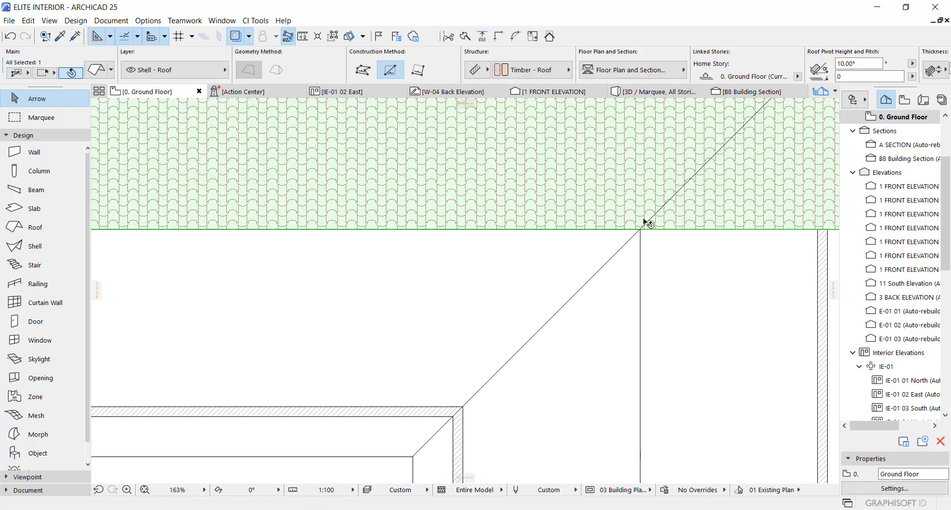
scroll(644, 222, down, 4)
key(Escape)
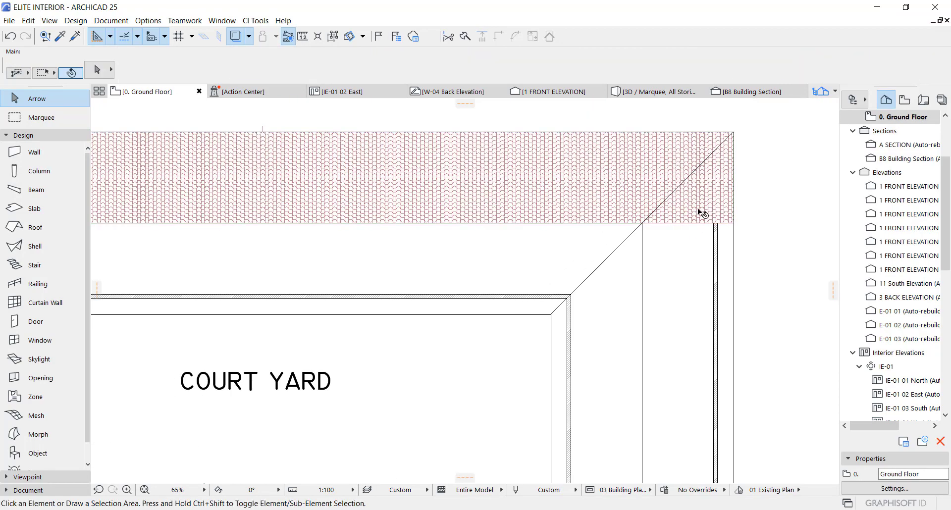
- Undo the trial roof plane, leaving only the drafted outlines
click(736, 197)
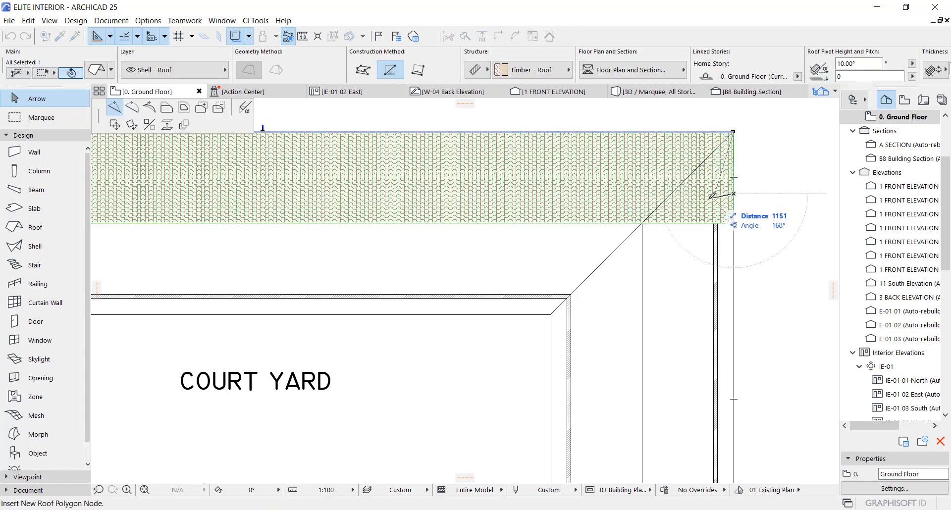
key(ctrl+z)
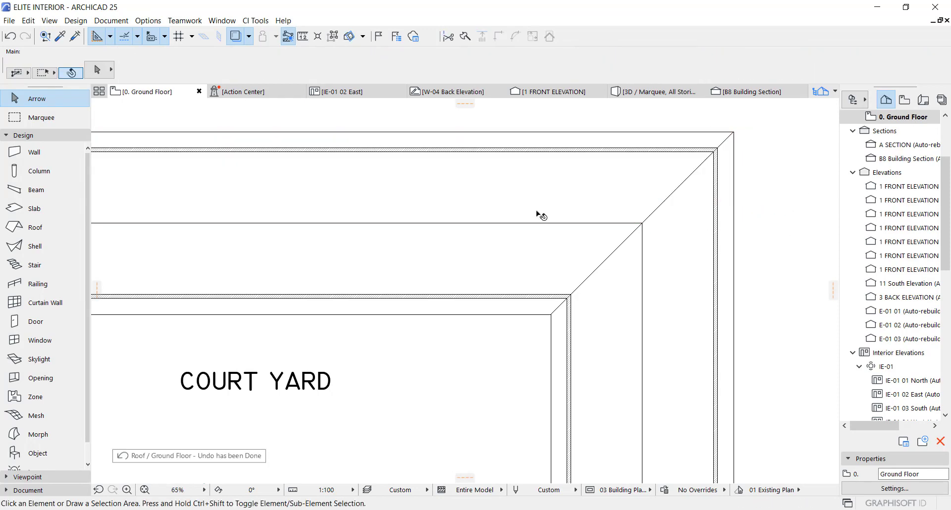
scroll(540, 238, down, 3)
click(35, 227)
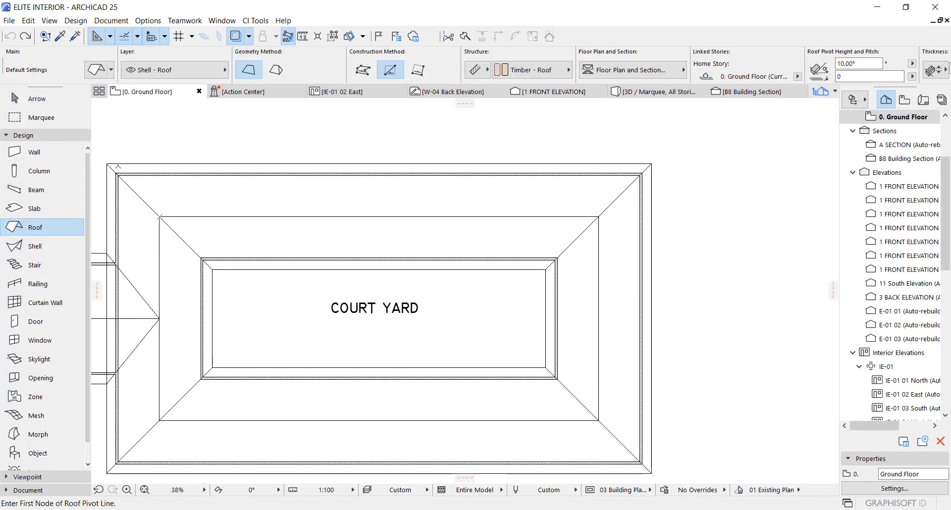
- Draw an upward-pitched rectangular roof along the top edge from the top-left to top-right corner
click(107, 163)
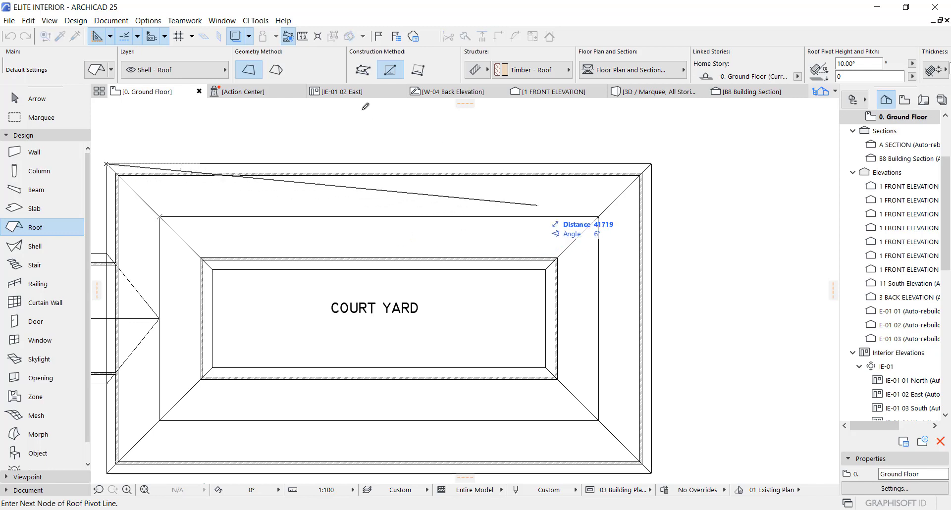
click(652, 164)
click(502, 141)
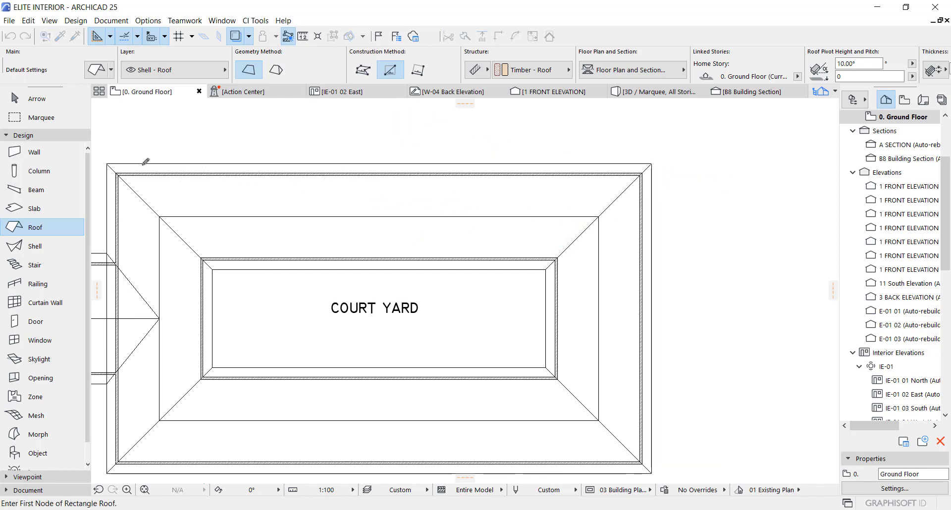
click(107, 163)
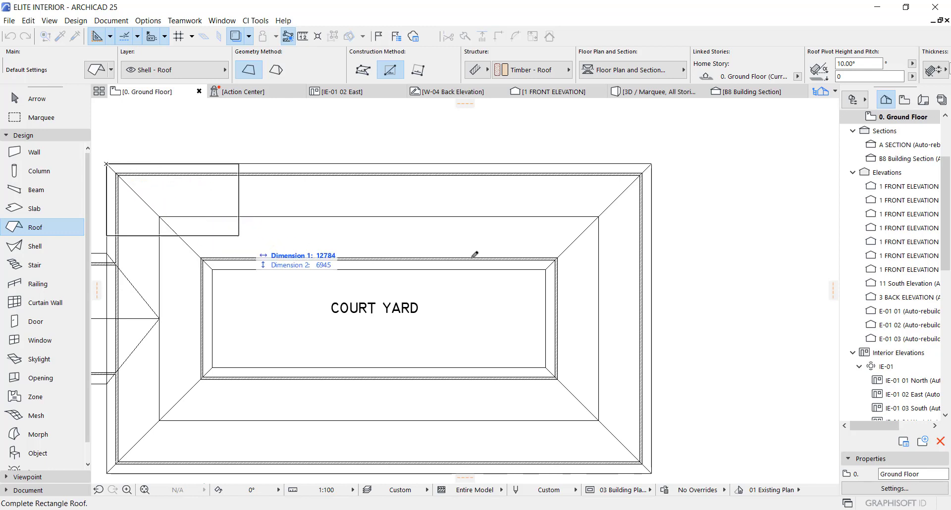
click(599, 216)
- Offset the roof's right edge out to the building's outer corner
key(Escape)
click(601, 196)
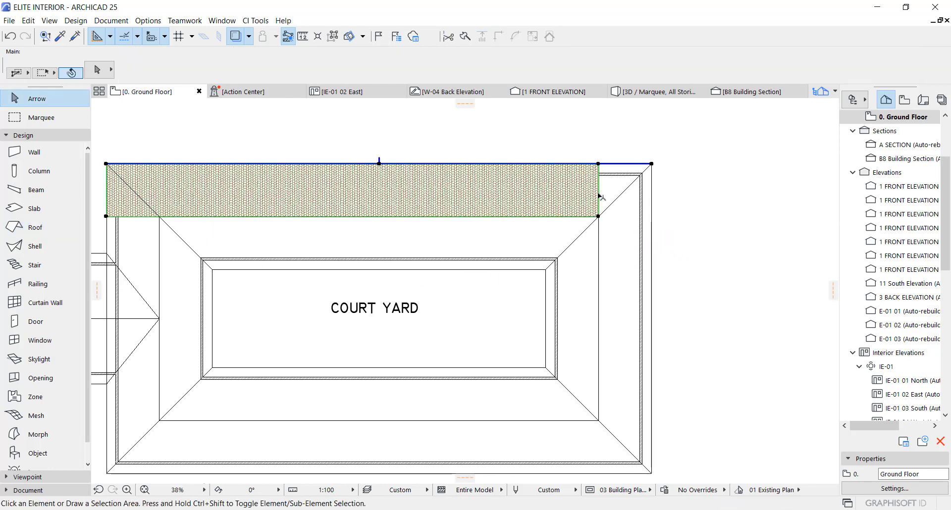
click(600, 196)
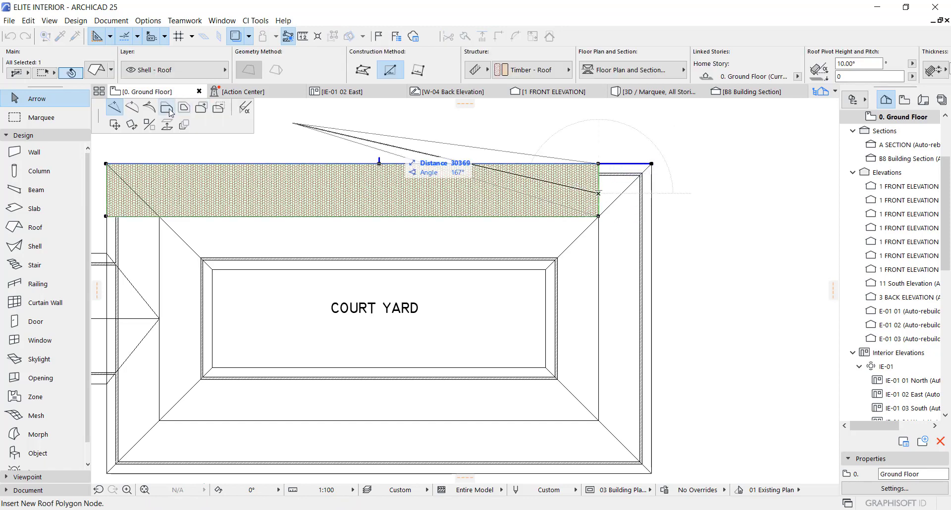
key(Tab)
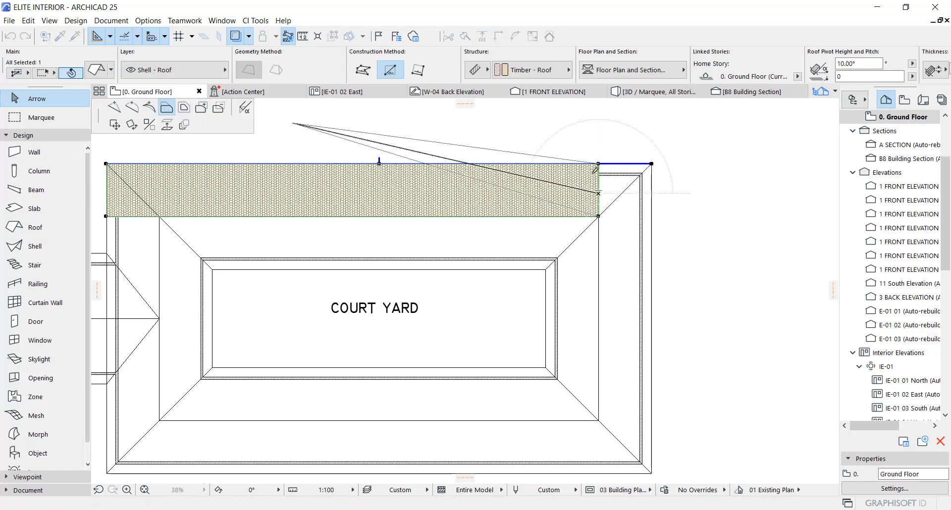
click(651, 163)
scroll(178, 213, up, 5)
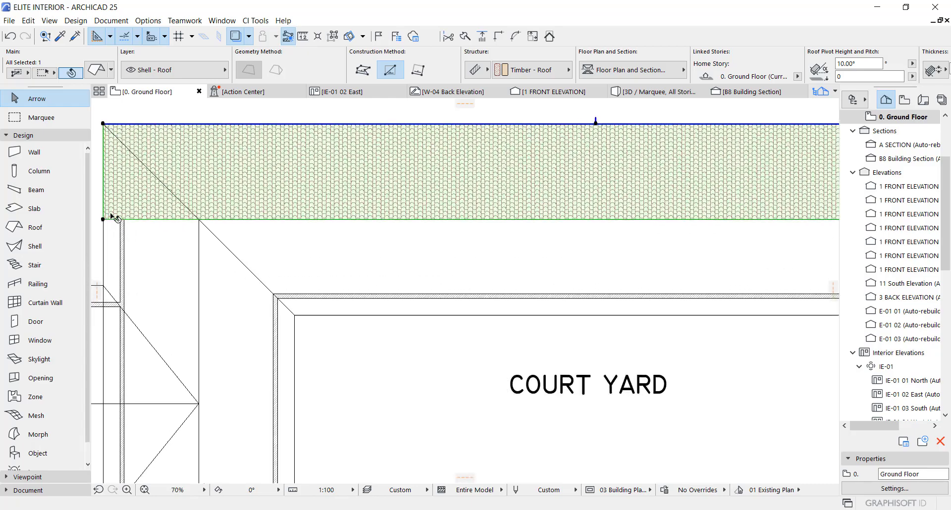
scroll(205, 276, down, 3)
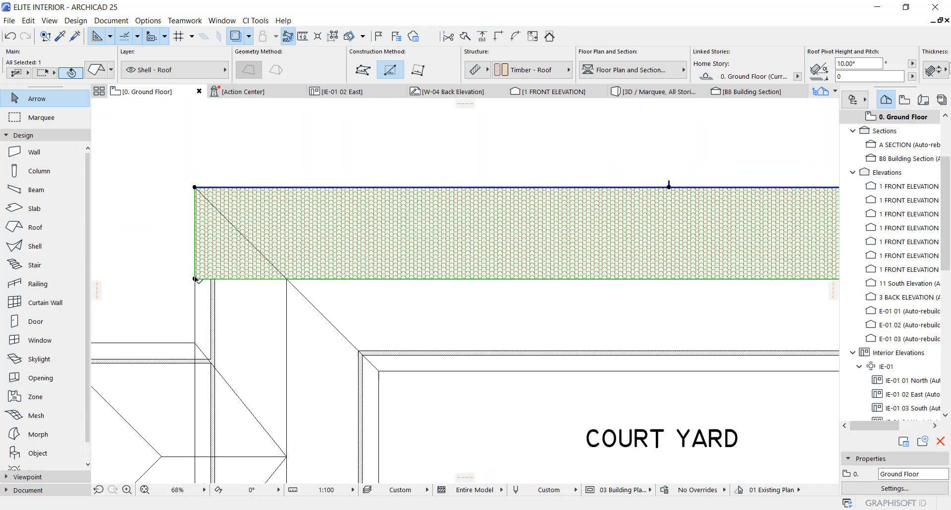
scroll(237, 281, up, 1)
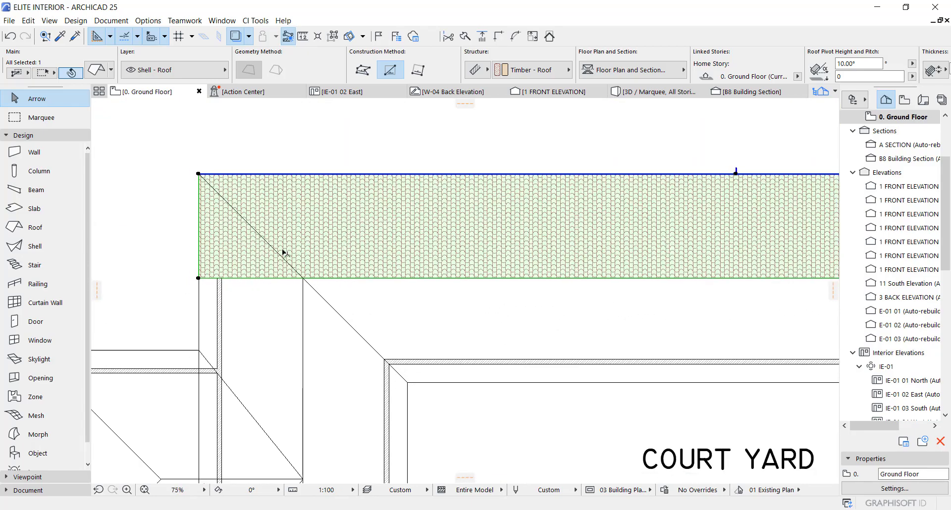
scroll(285, 250, down, 5)
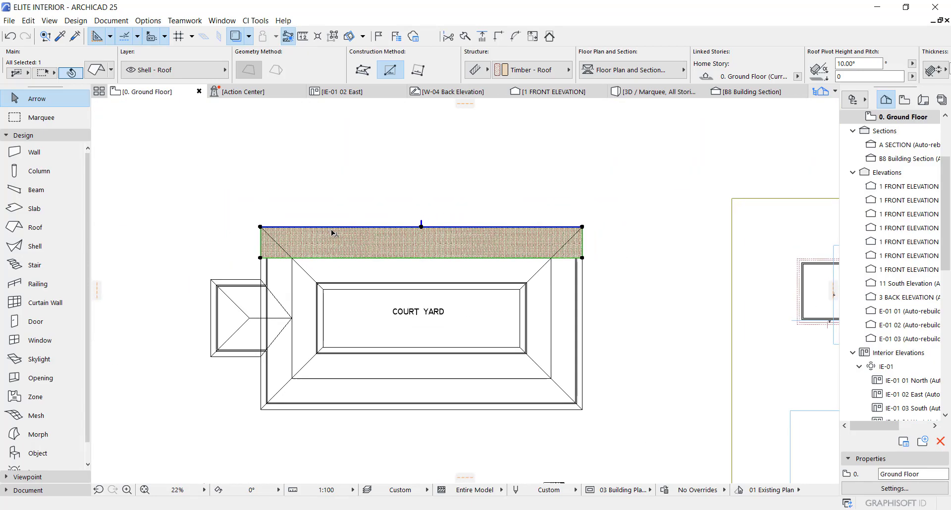
- Marquee the whole building and view it in 3D
click(57, 119)
click(607, 215)
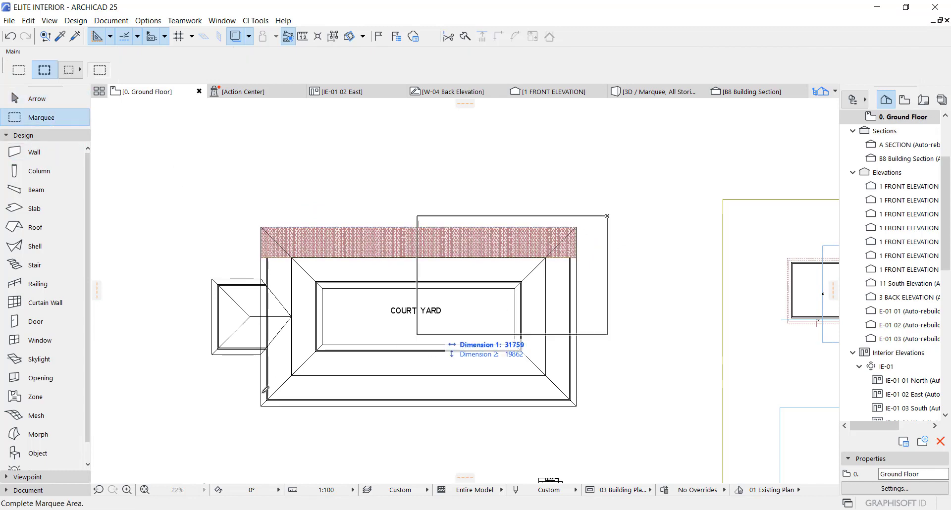
click(167, 426)
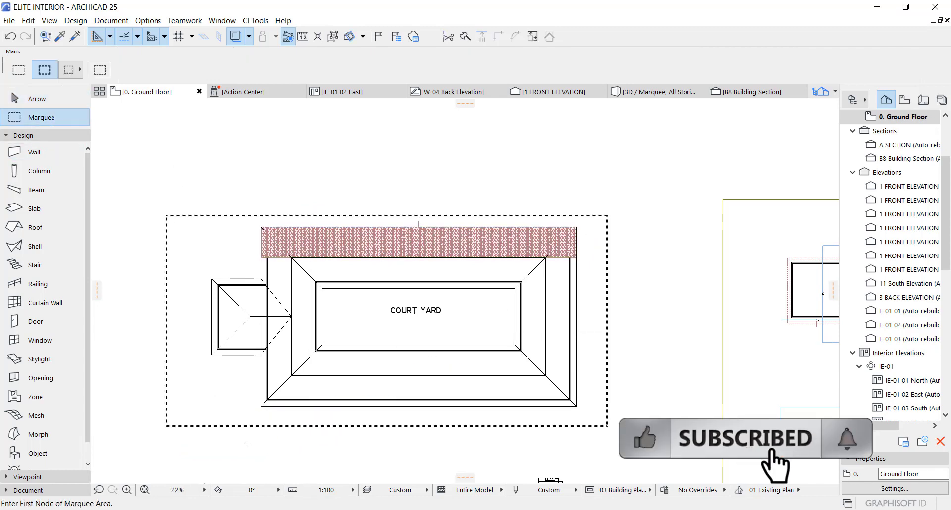
key(F5)
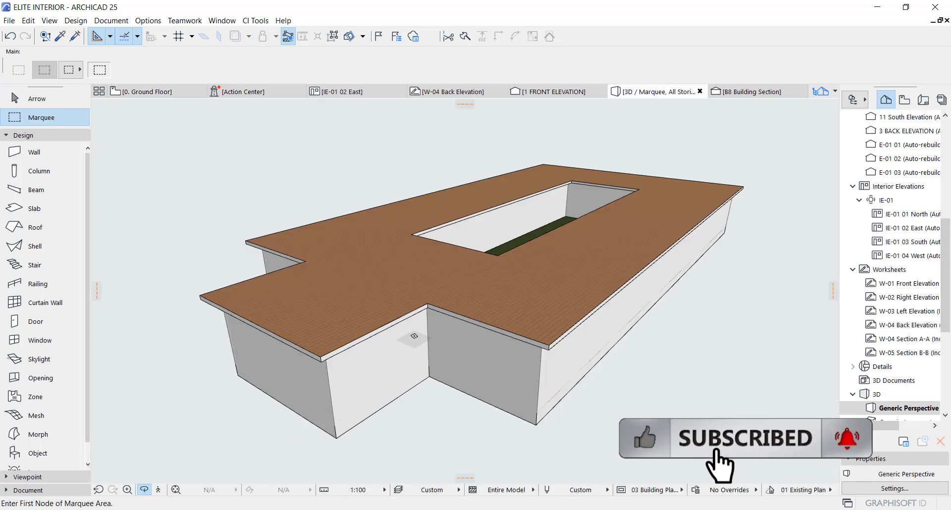
shift+middle_drag(389, 312, 463, 287)
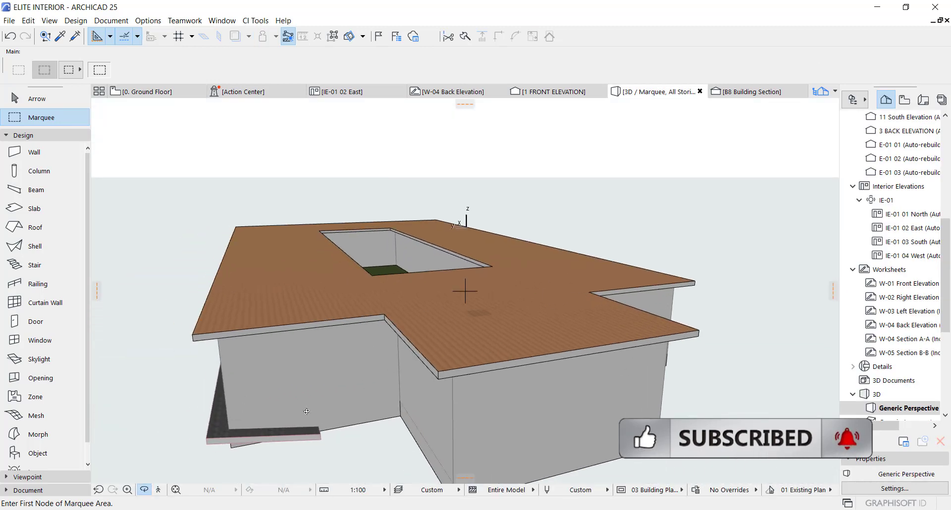
- Lift the new roof plane onto the building's top edge, pivot height 5987, and return to the plan
click(219, 445)
click(218, 442)
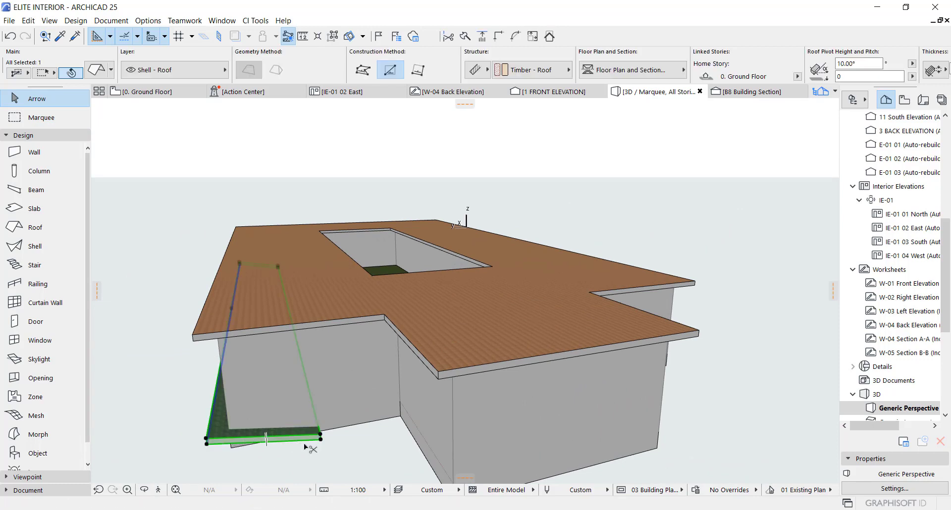
click(320, 437)
click(320, 437)
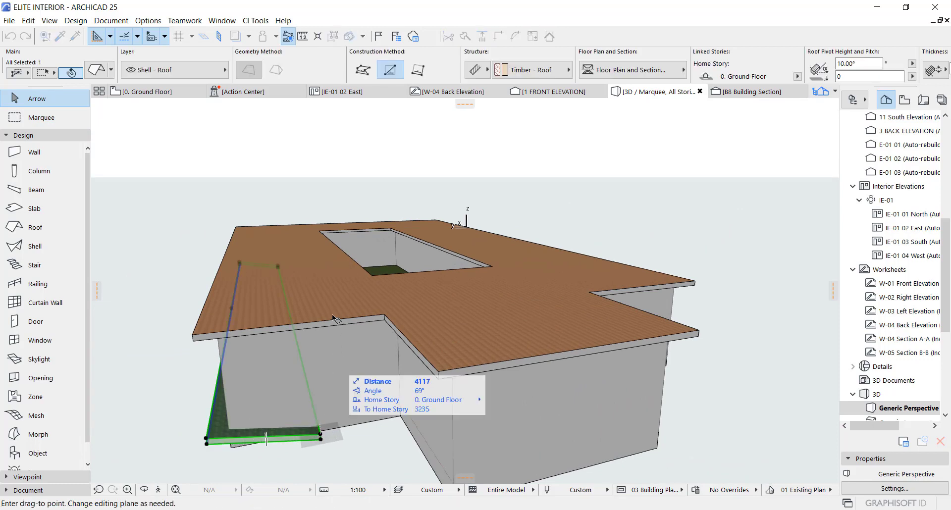
click(228, 334)
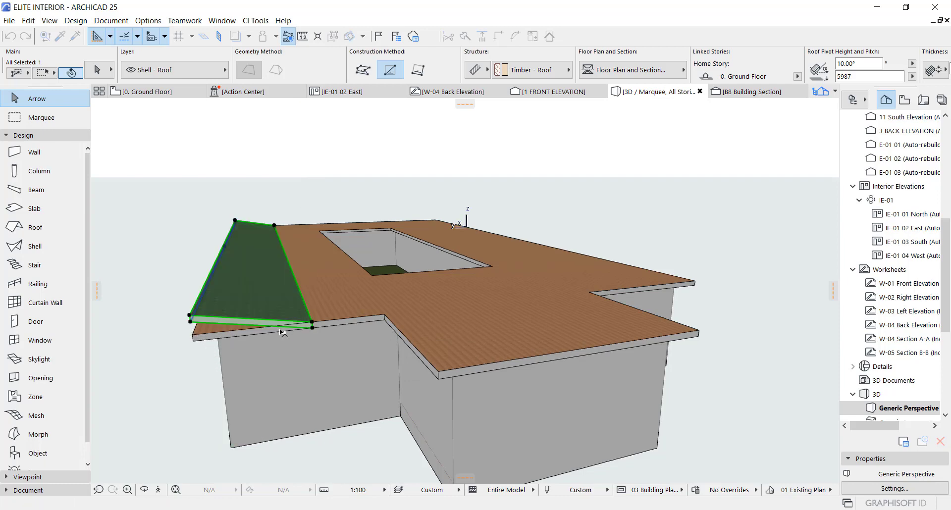
key(F2)
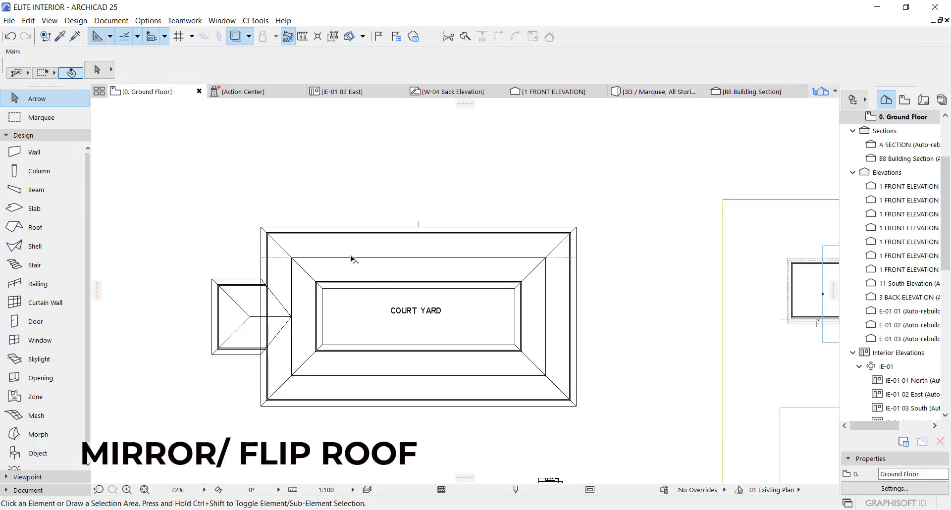
- Mirror the top-strip roof plane across its inner edge and copy it
click(279, 262)
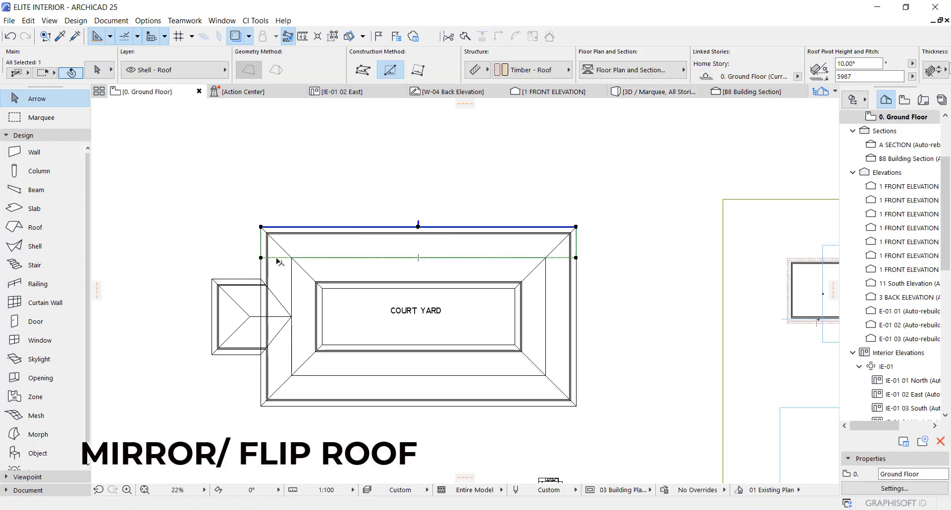
key(ctrl+m)
click(261, 258)
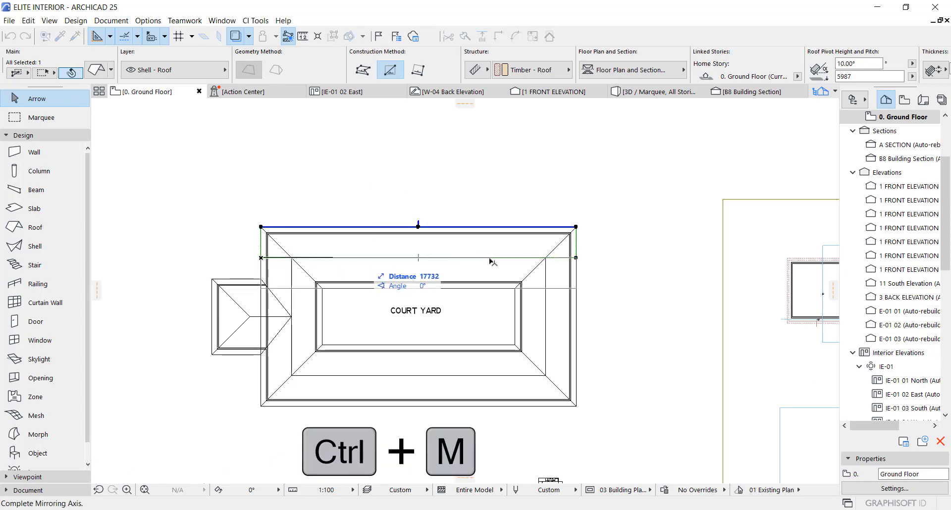
ctrl+click(777, 258)
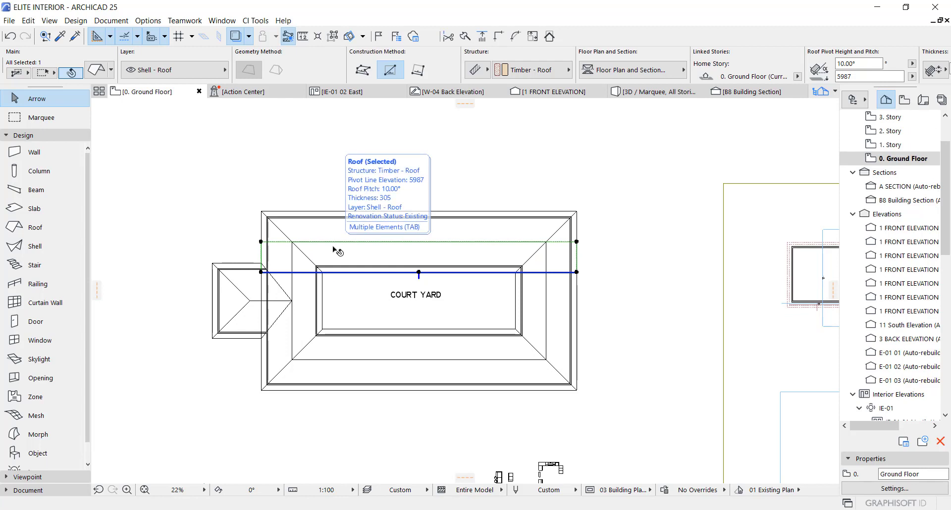
key(ctrl+c)
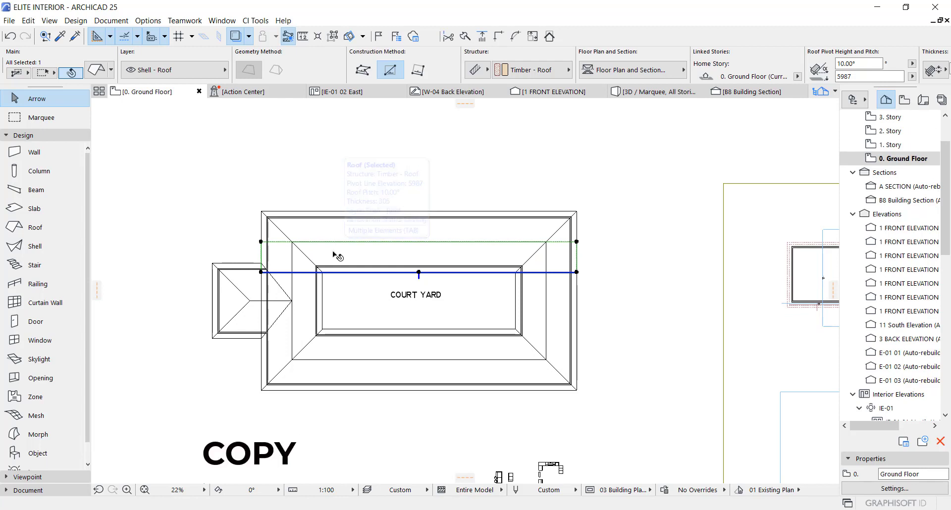
- Paste the copied roof strip onto 1. Story with pivot height 0 and select it
double_click(895, 147)
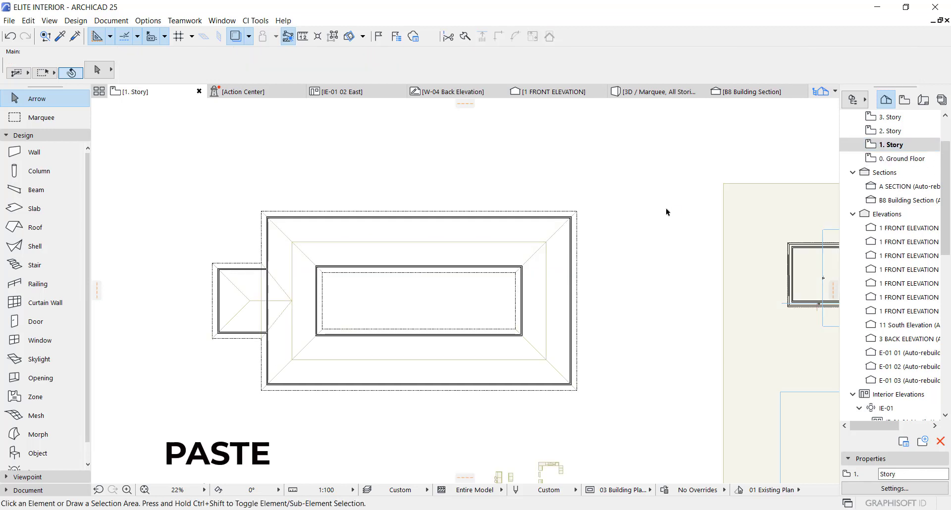
key(ctrl+v)
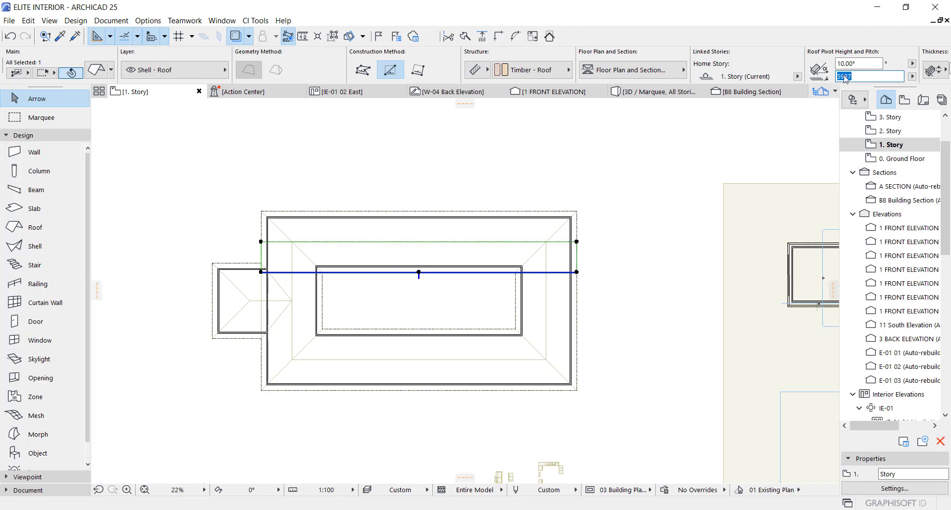
key(Escape)
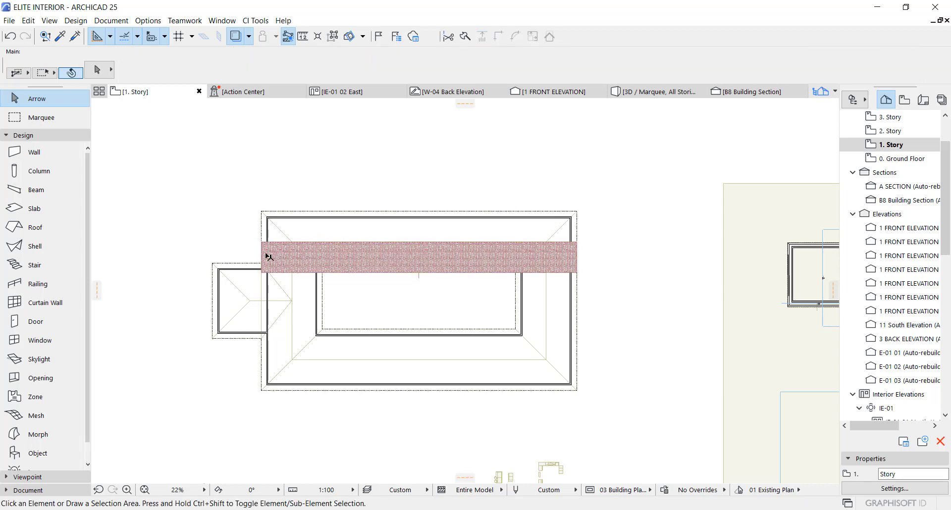
click(262, 247)
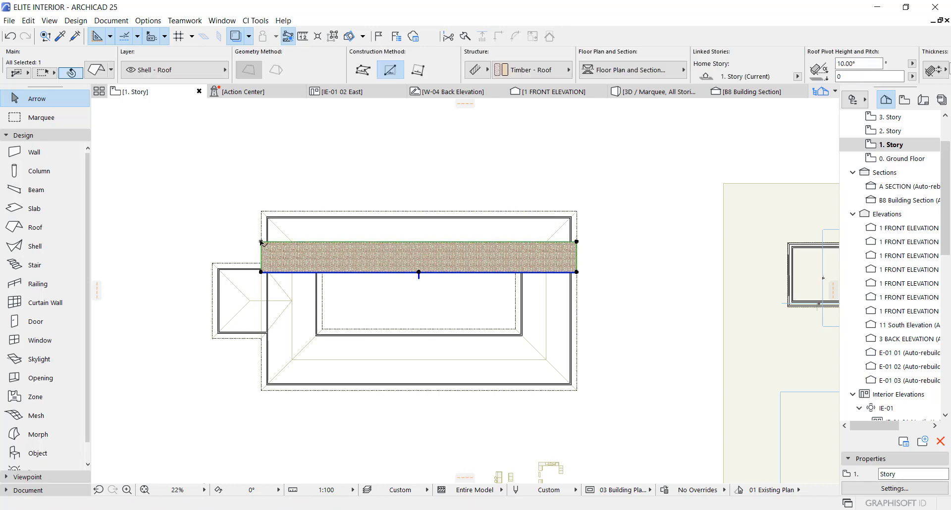
scroll(262, 246, up, 3)
- Move the pasted strip in two steps onto the dashed eave line, then view it in 3D
key(ctrl+d)
click(262, 243)
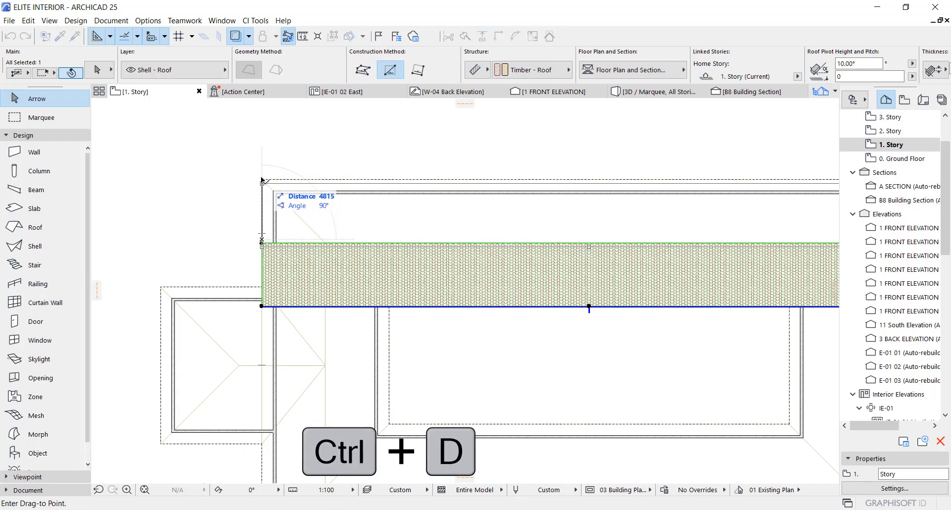
scroll(263, 180, up, 6)
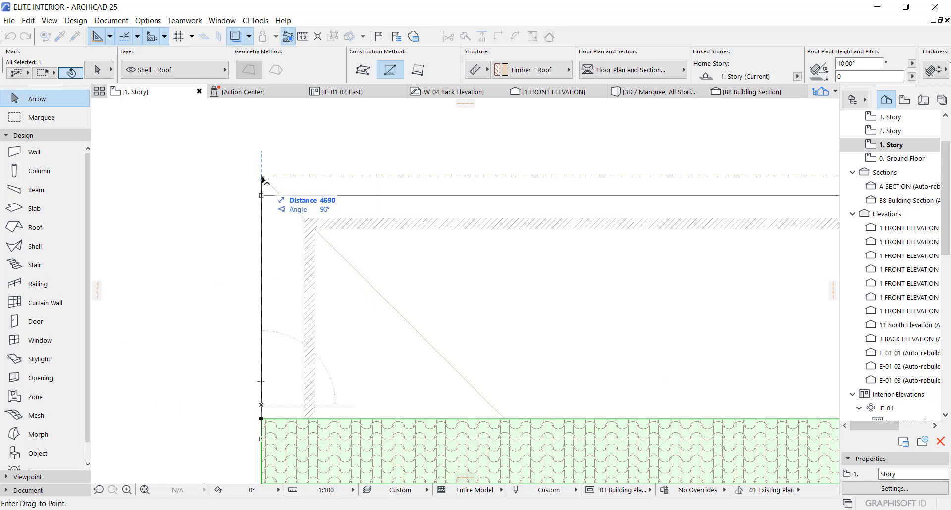
click(261, 190)
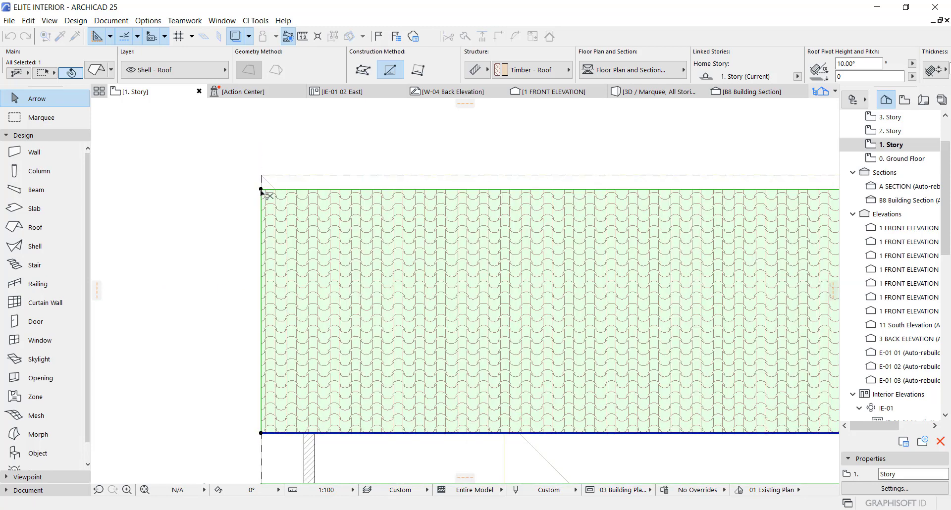
click(261, 190)
click(261, 174)
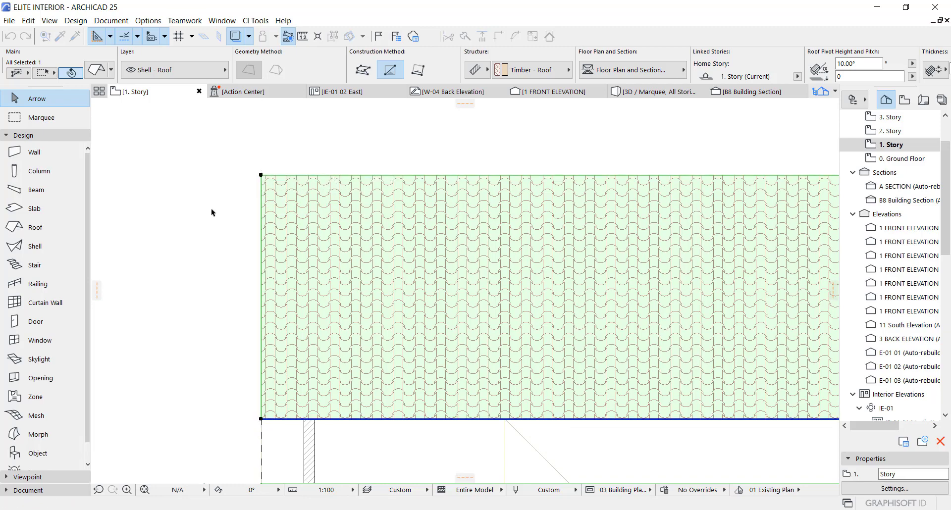
scroll(212, 209, down, 5)
middle_drag(516, 198, 350, 212)
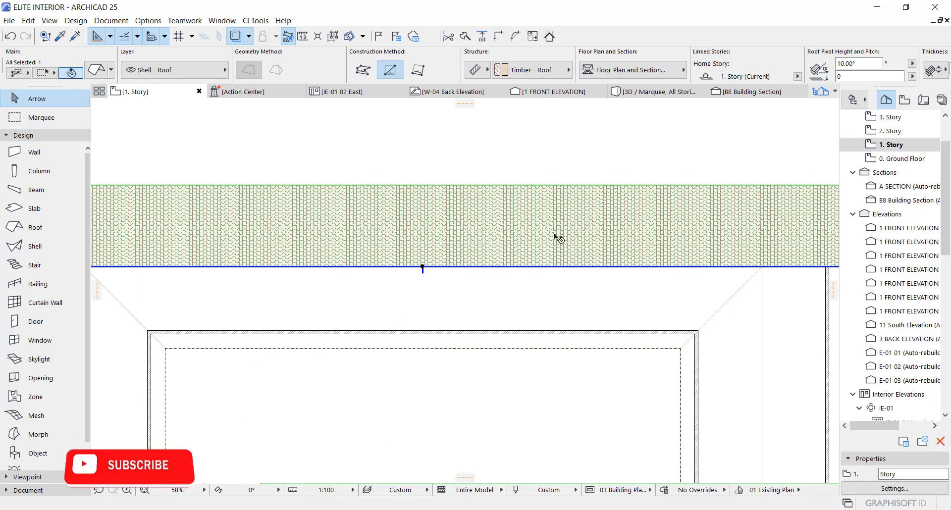
key(F3)
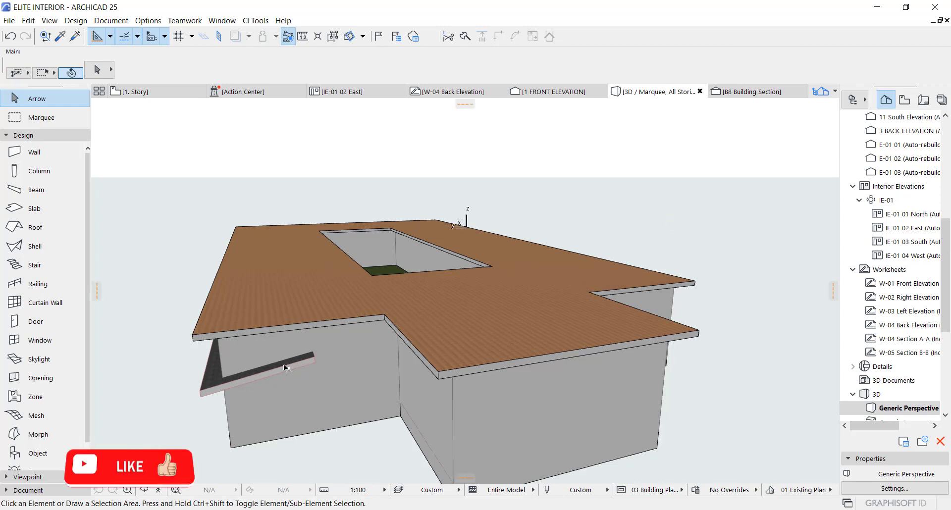
- Lift the roof plane to the main roof's eave (pivot 2991) with thickness 15 and 15° pitch
click(286, 368)
click(201, 397)
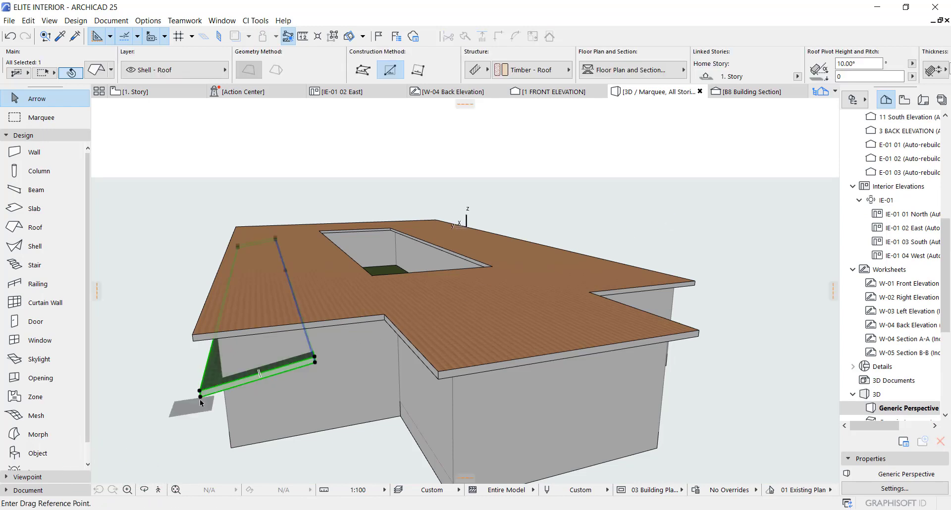
click(201, 398)
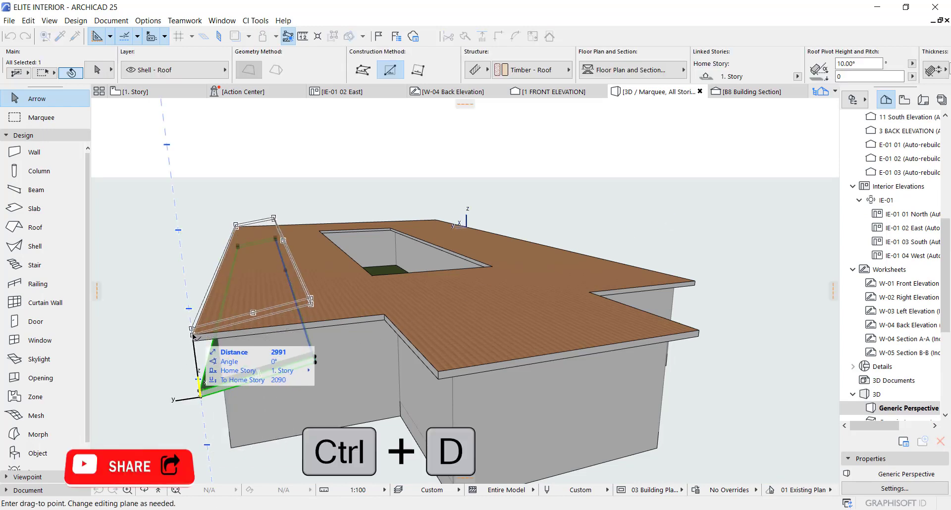
click(193, 335)
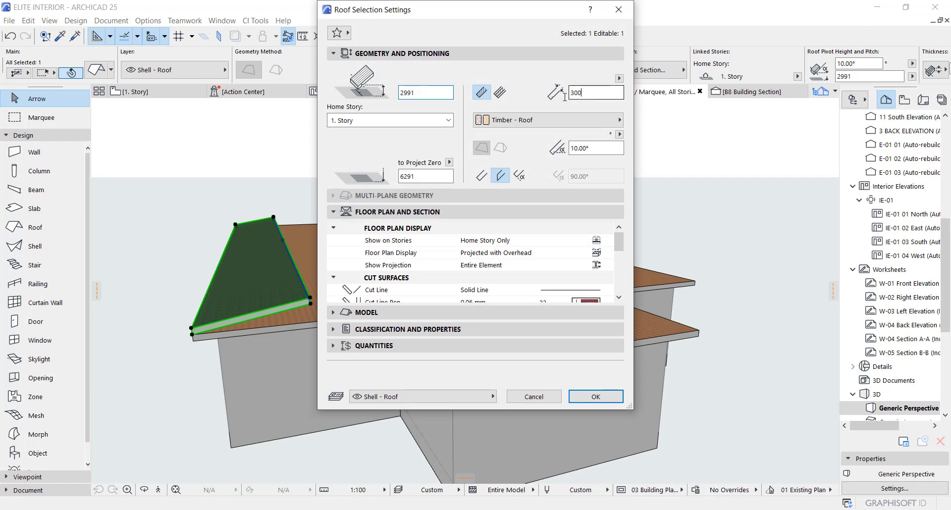
text(5)
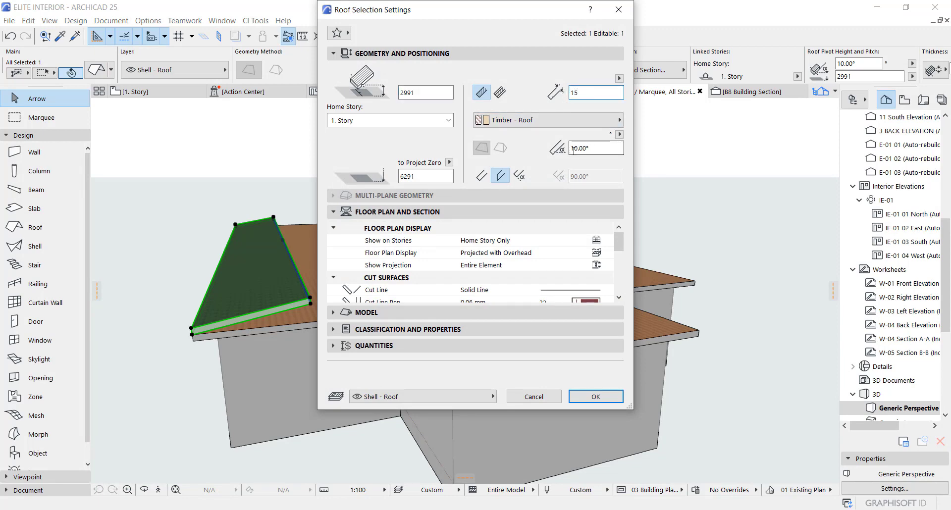
key(Tab)
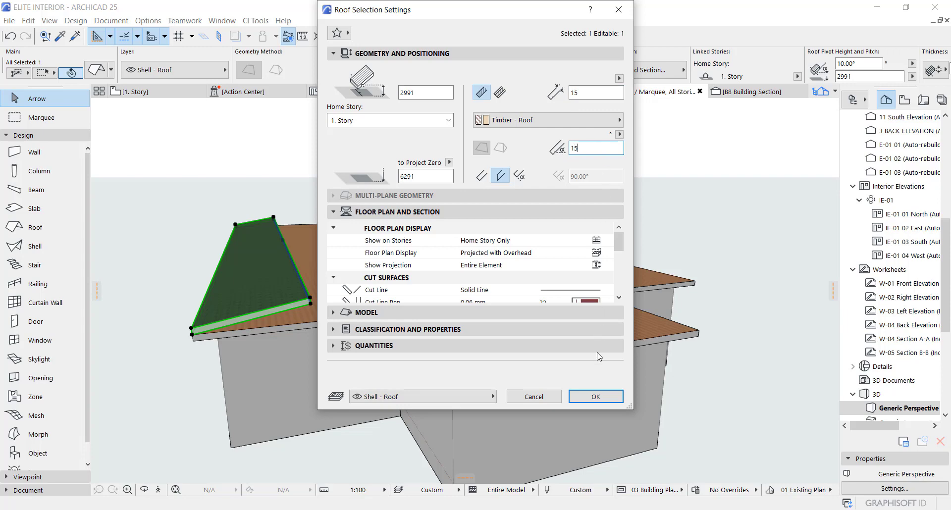
click(586, 402)
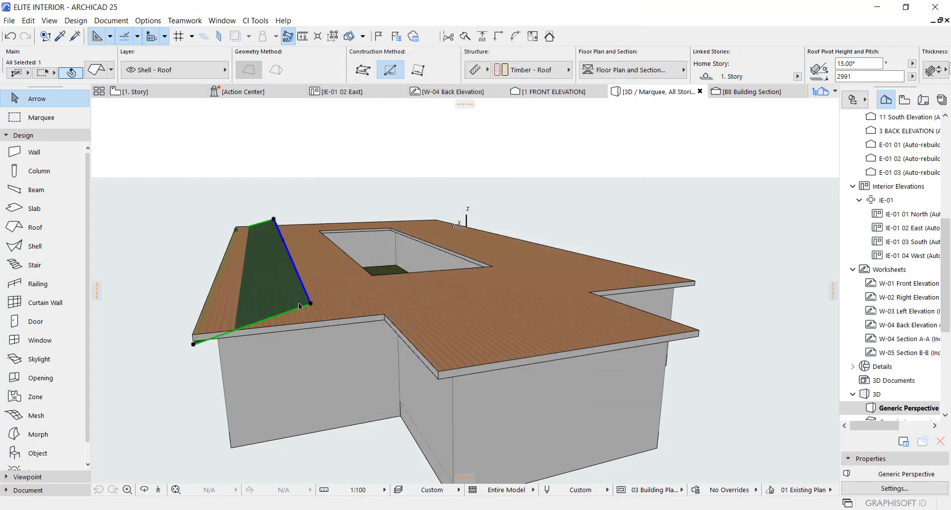
- Move the roof plane's corner up toward the main roof's eave
scroll(173, 339, up, 5)
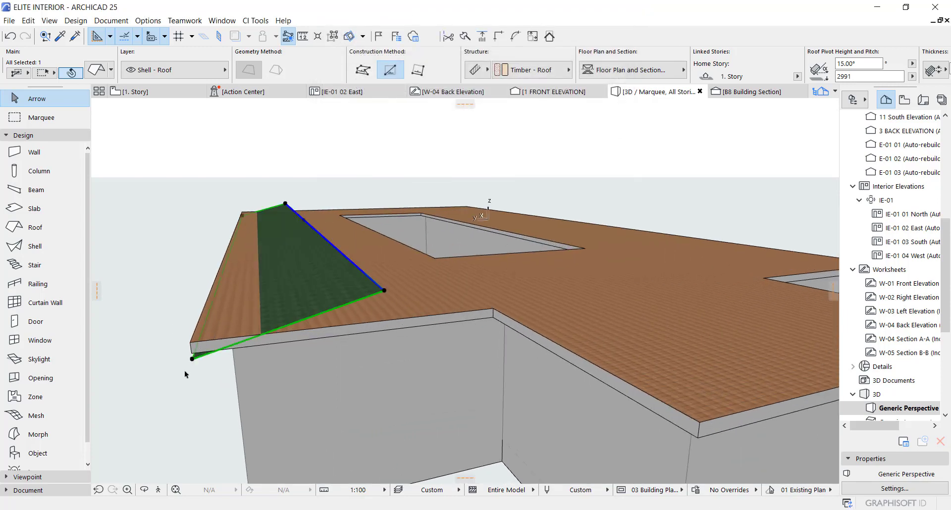
click(193, 359)
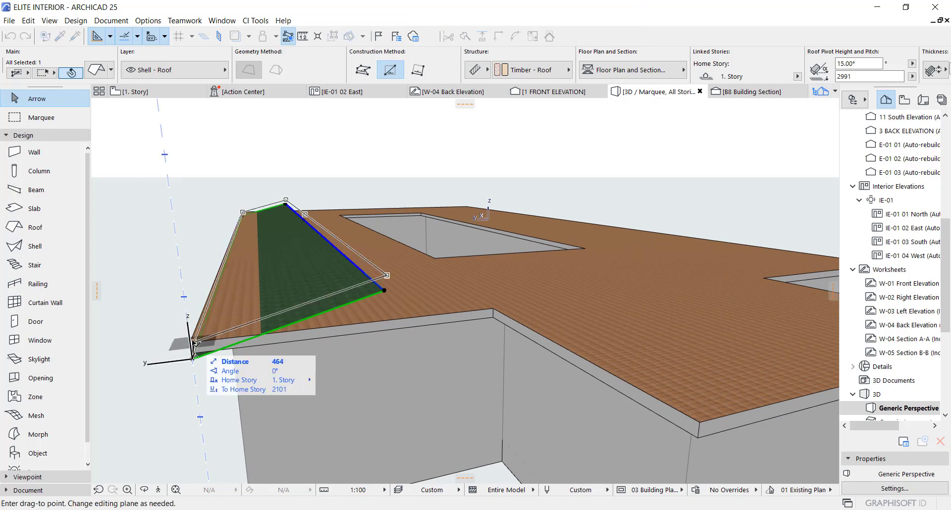
click(190, 343)
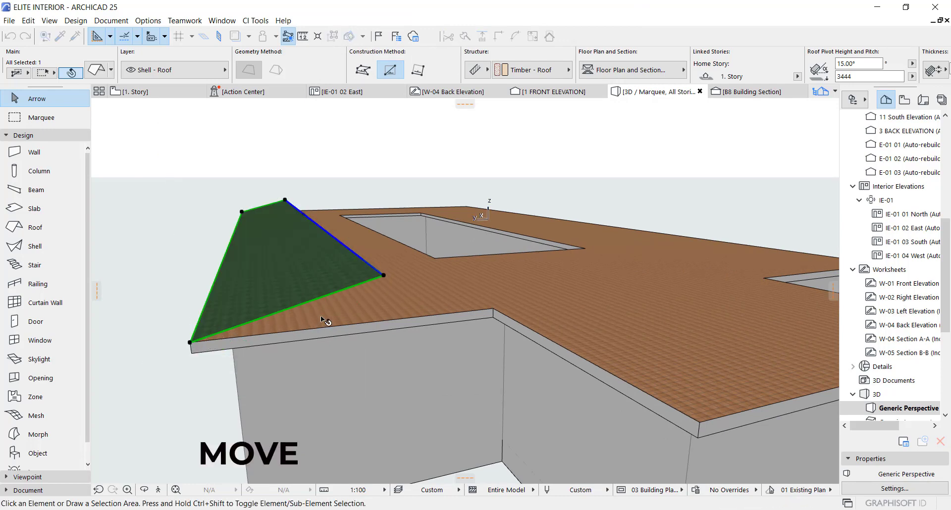
key(Escape)
- Set the roof pitch to 25° and drop its lower-left corner onto the eave corner
key(ctrl+d)
click(361, 274)
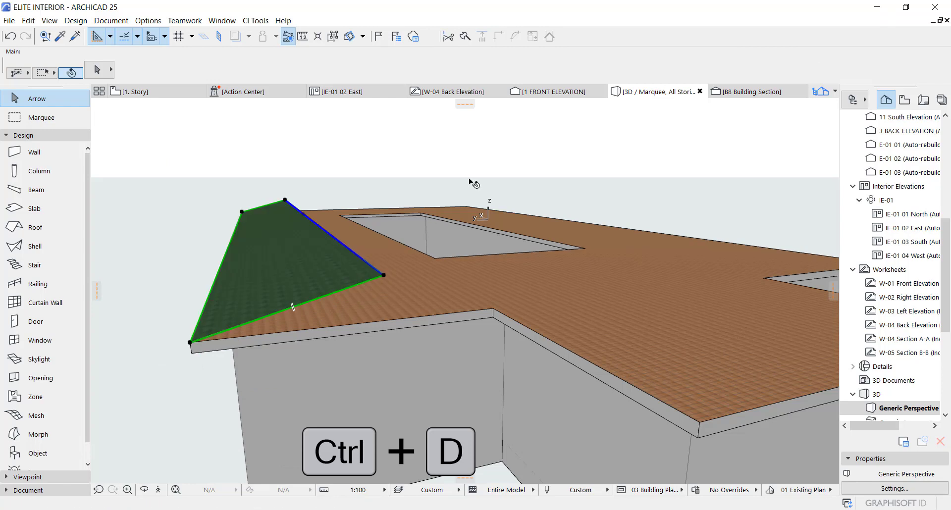
click(861, 62)
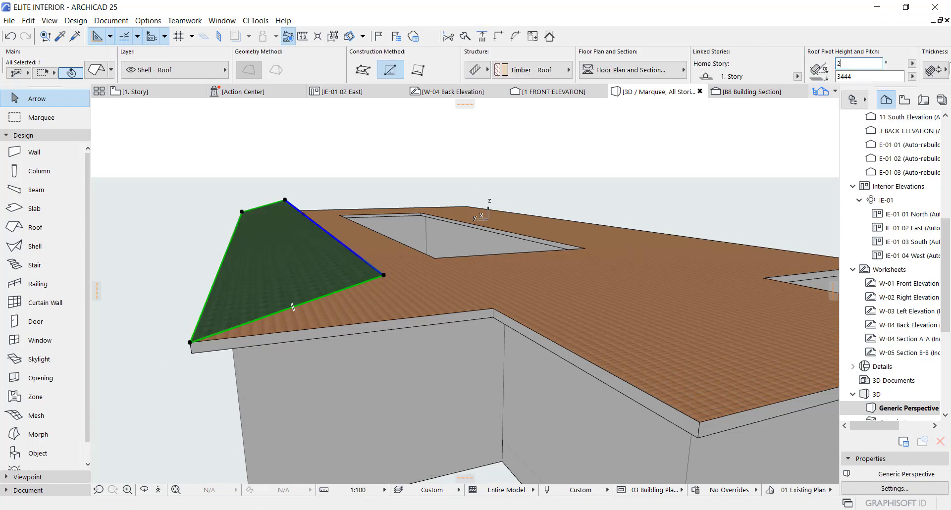
key(Return)
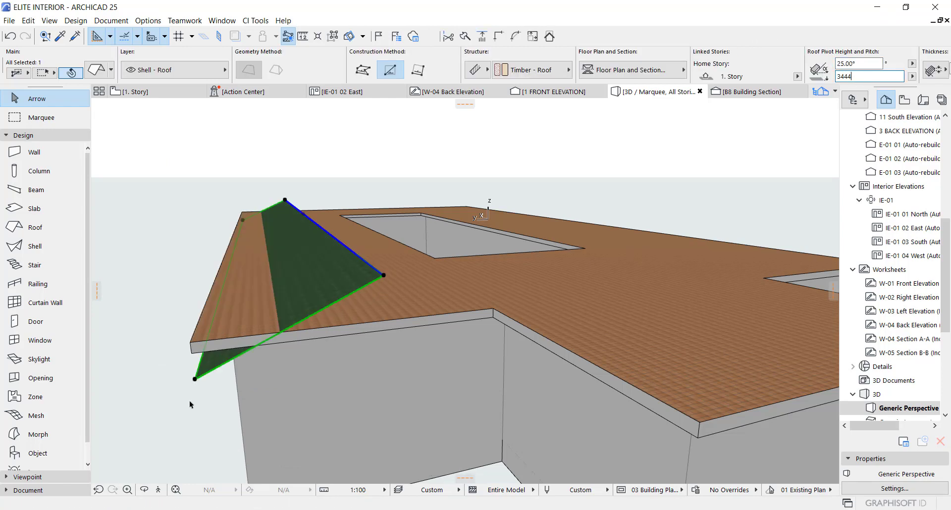
key(ctrl+d)
click(195, 379)
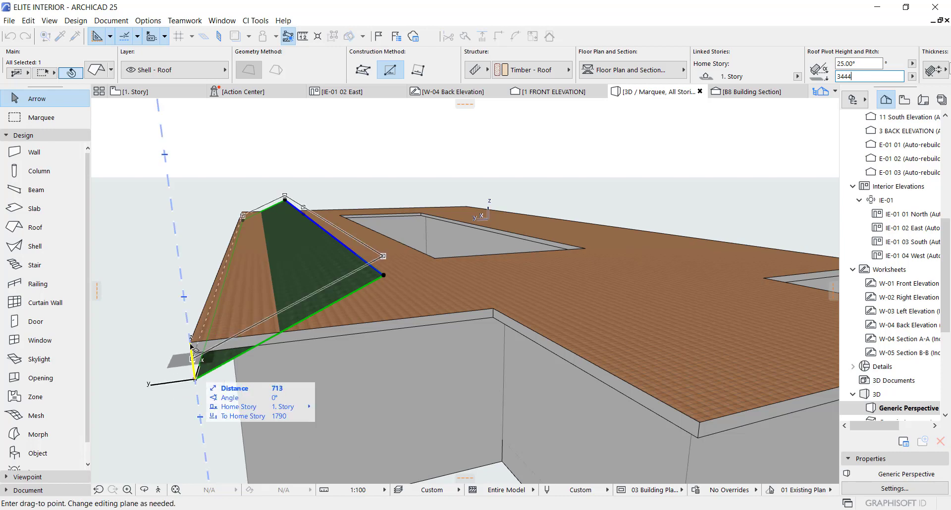
click(190, 343)
key(Escape)
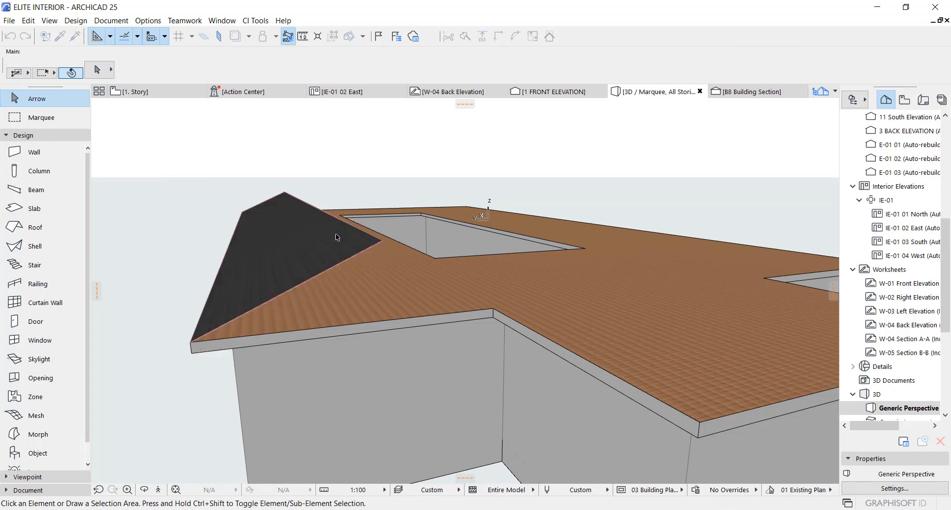
key(F2)
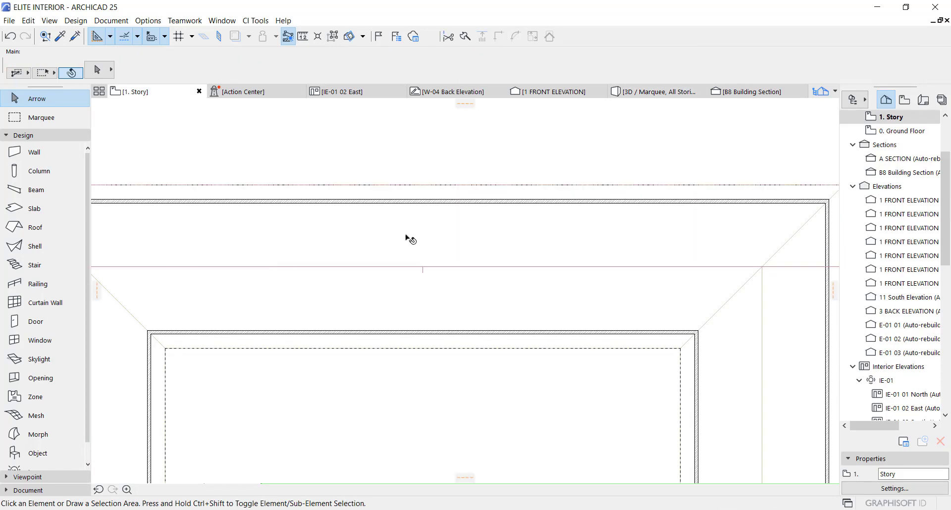
- Pull the north roof plane's corner node onto the hip line and fix its pivot line end
scroll(407, 238, up, 5)
click(206, 248)
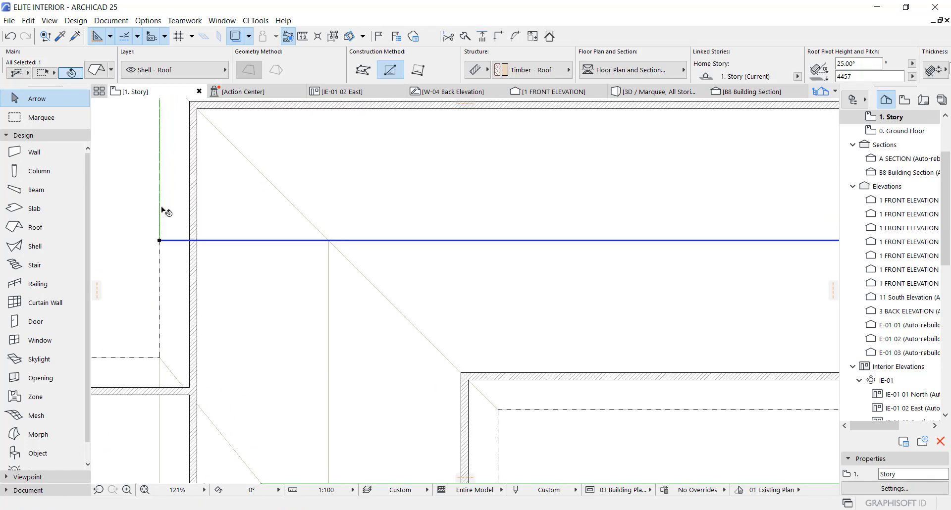
click(159, 241)
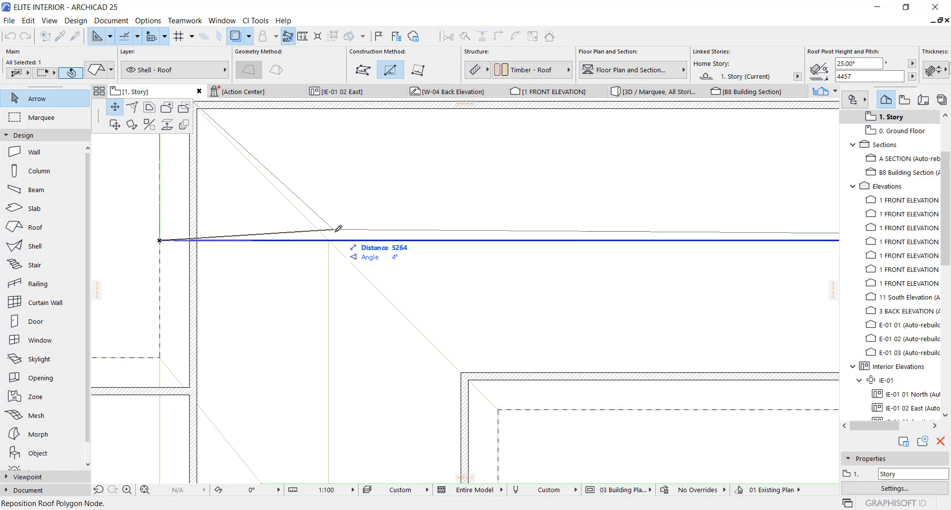
key(Escape)
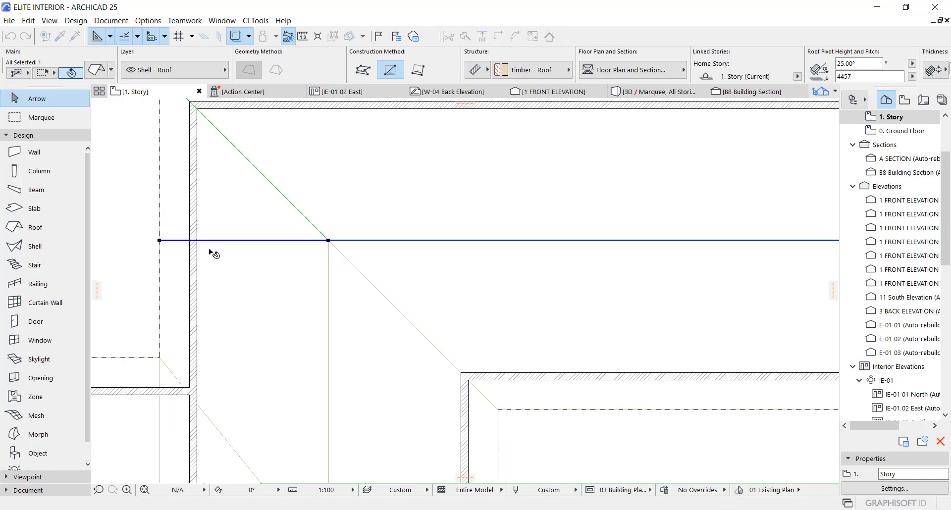
scroll(212, 251, down, 5)
scroll(231, 242, down, 2)
scroll(609, 242, up, 4)
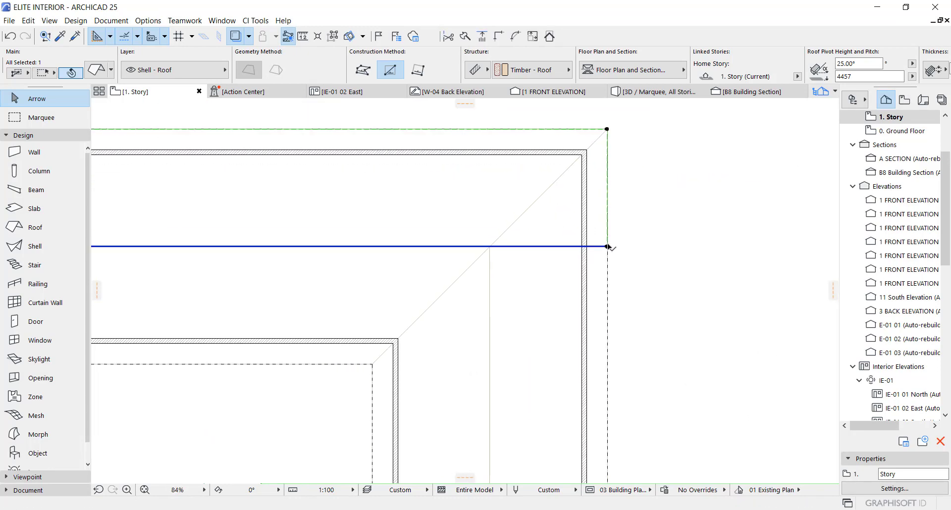
click(608, 246)
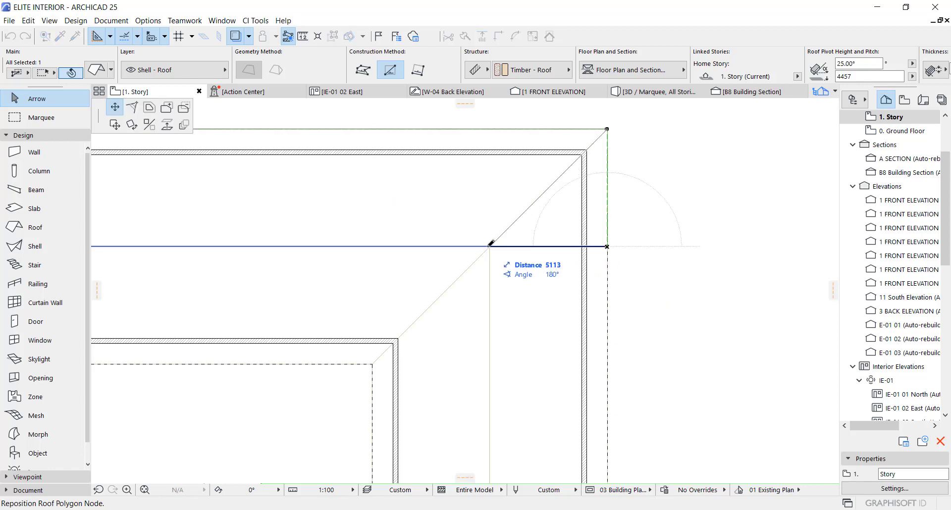
click(609, 245)
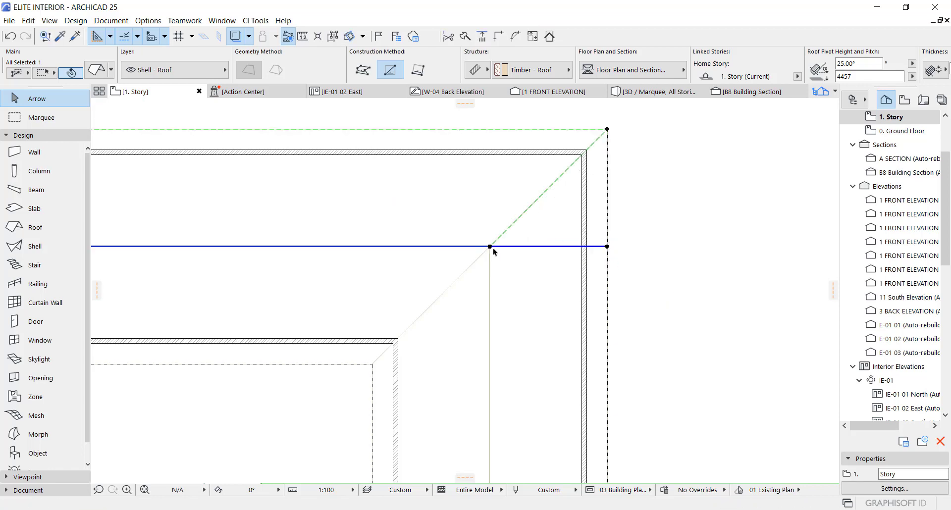
click(490, 247)
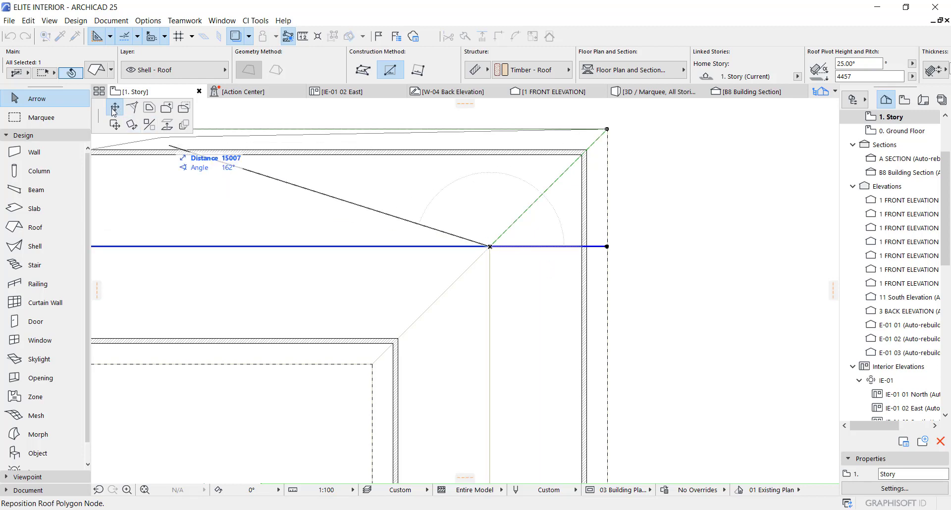
key(Escape)
scroll(510, 231, down, 5)
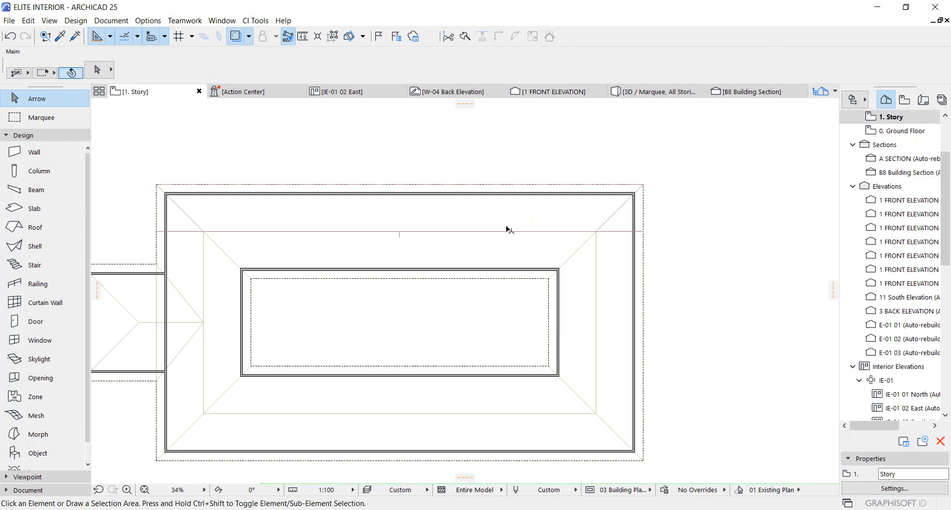
- Mirror a copy of the north roof plane across a two-point axis
click(218, 235)
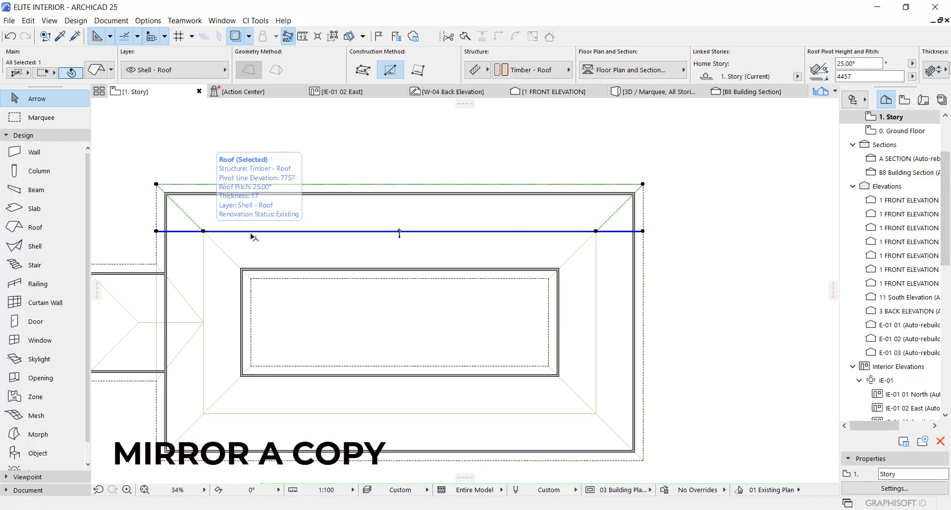
key(ctrl+m)
click(321, 232)
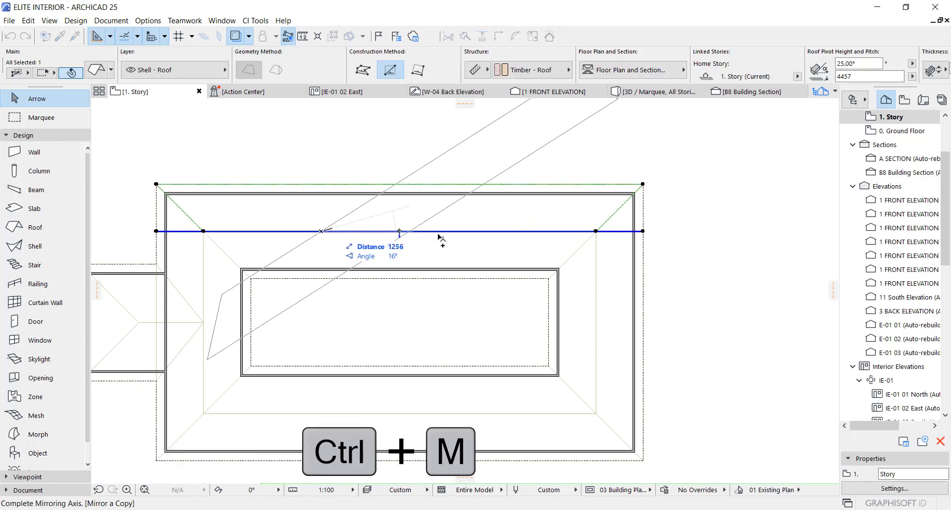
key(ctrl)
click(567, 251)
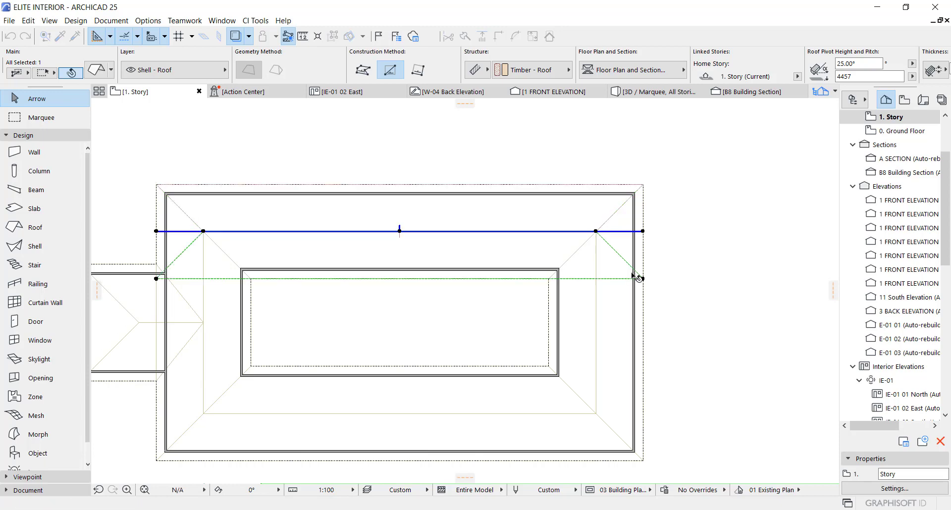
- Snap the roof plane's right and left inner nodes to the courtyard wall corners, then view it in 3D
scroll(643, 281, up, 3)
click(649, 280)
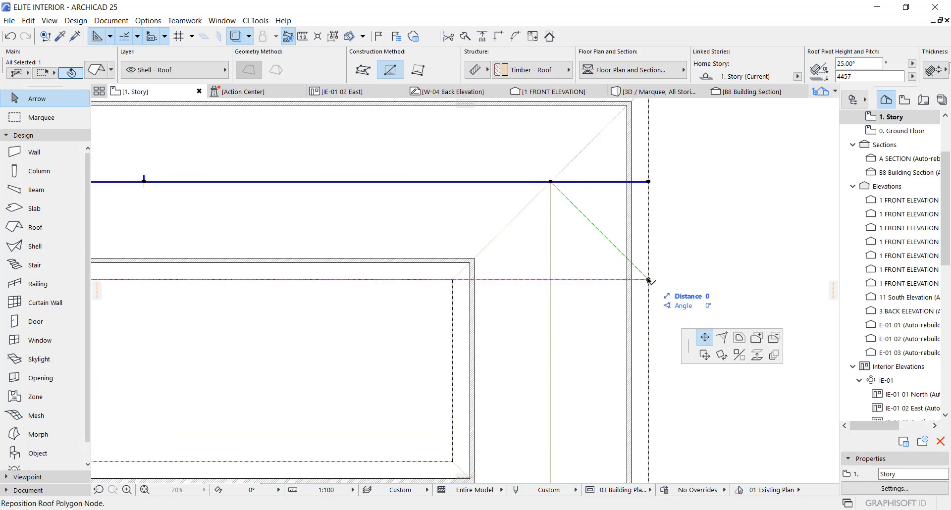
click(457, 277)
scroll(688, 246, down, 4)
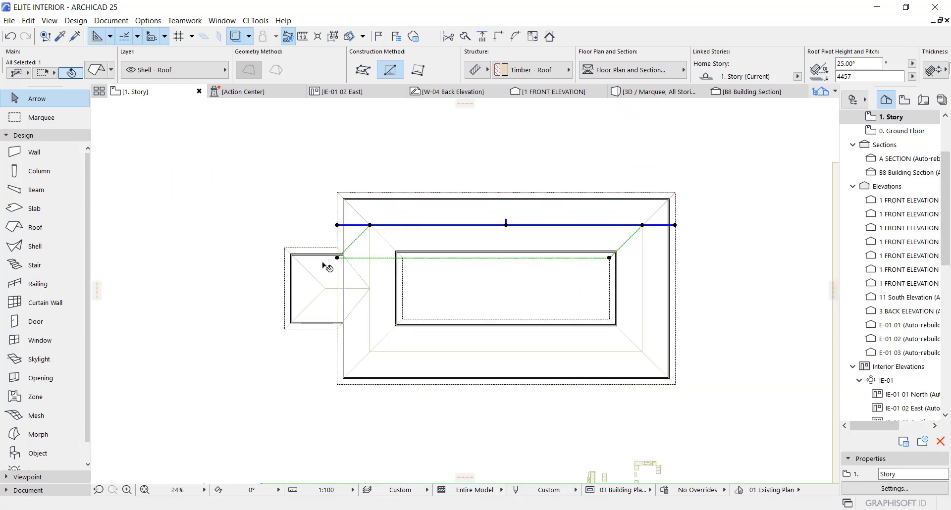
scroll(327, 267, up, 3)
click(330, 261)
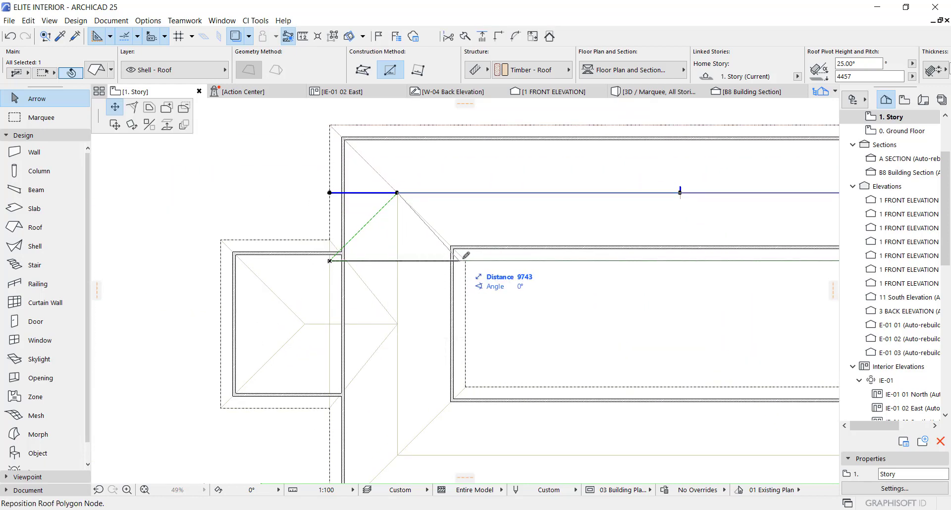
click(465, 261)
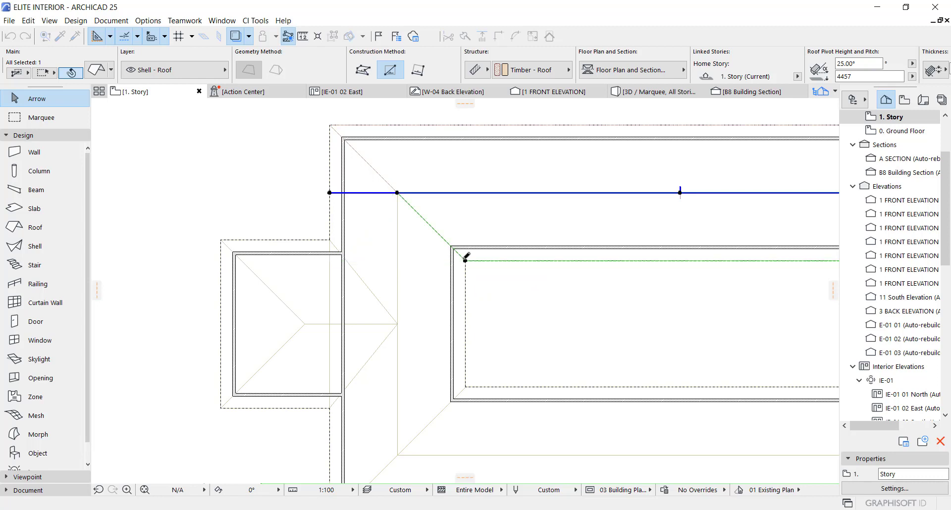
key(F3)
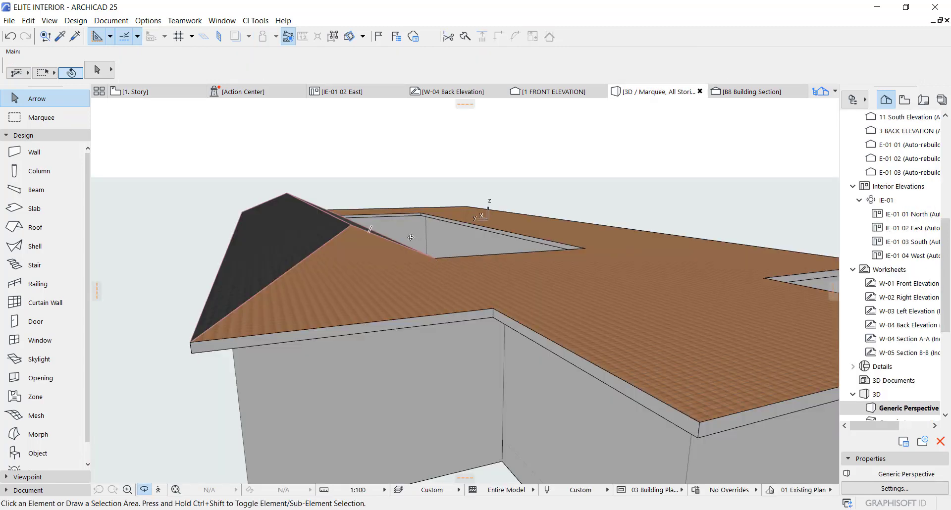
- Orbit the 3D view down into the courtyard to check the roofs, then return to the 1. Story plan
shift+middle_drag(411, 237, 325, 268)
scroll(329, 272, up, 5)
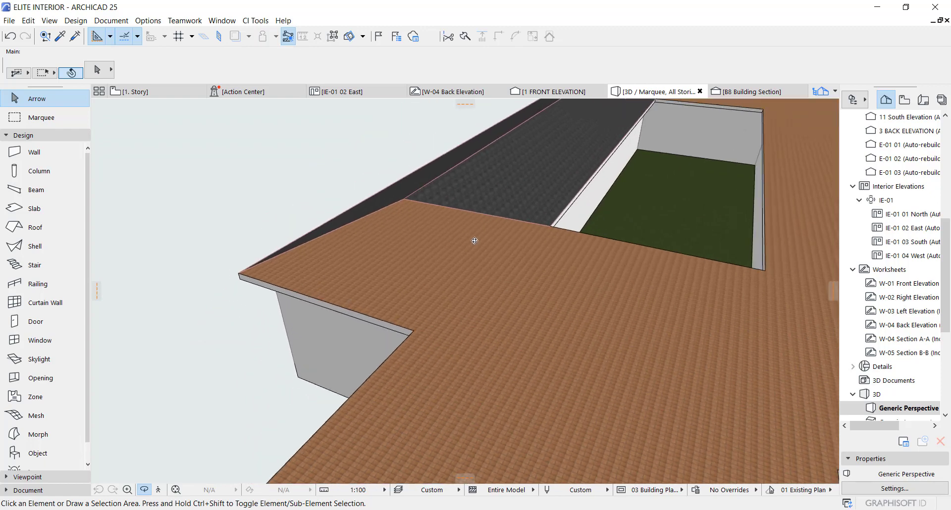
scroll(475, 241, down, 5)
shift+middle_drag(476, 318, 519, 304)
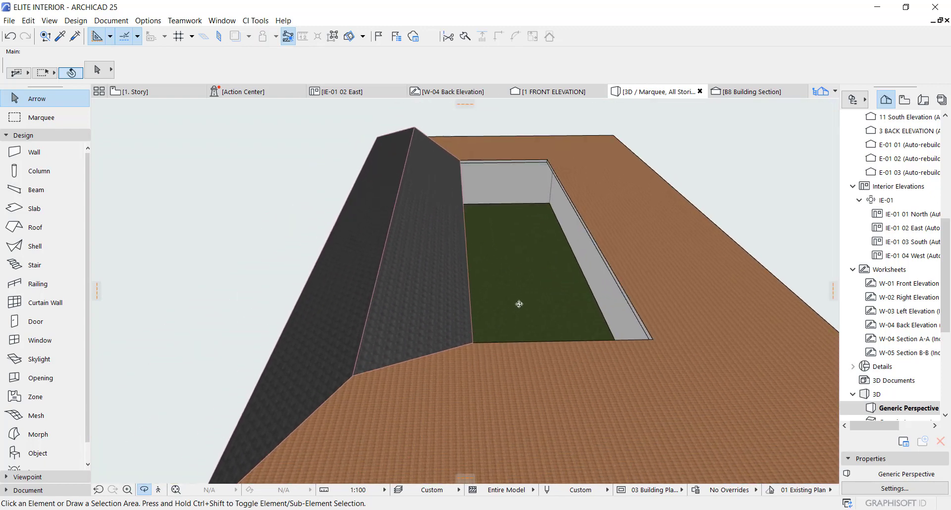
key(F2)
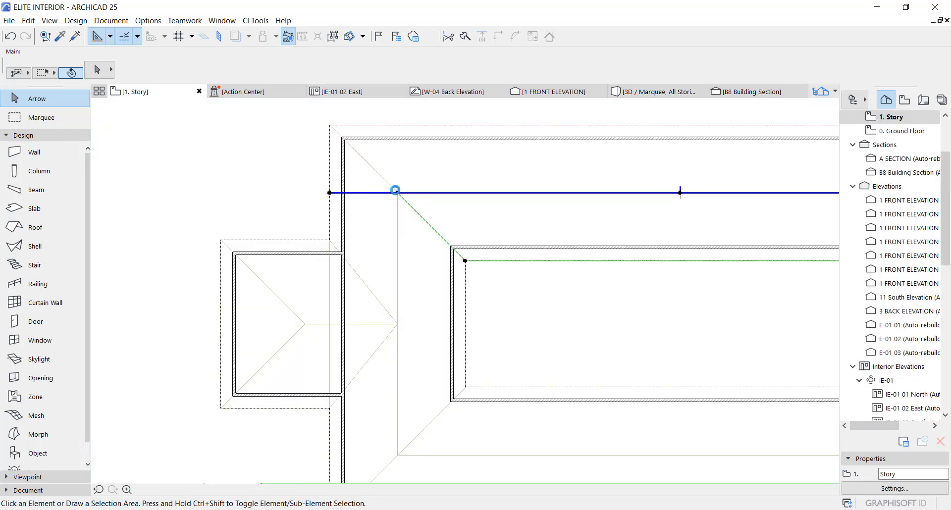
click(329, 127)
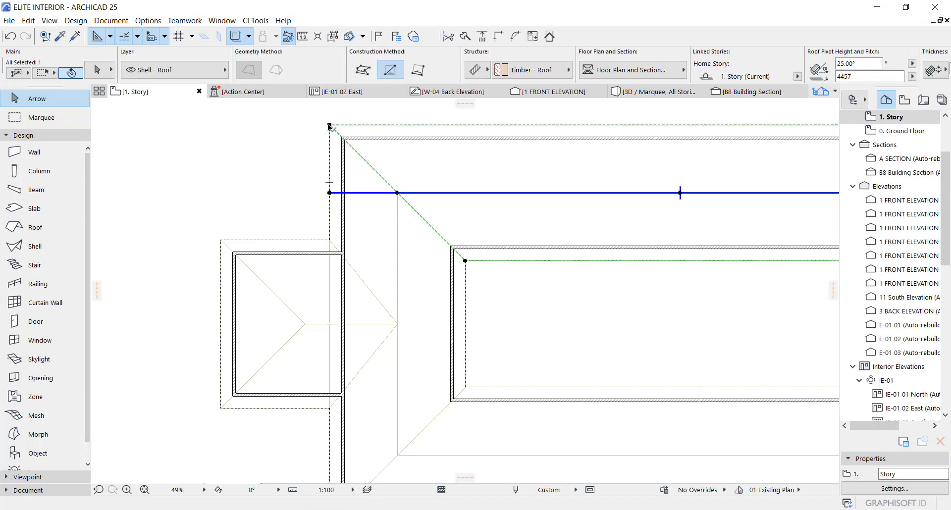
- Mirror a copy of both north roof planes across a horizontal axis onto the south side
scroll(355, 208, down, 5)
shift+click(480, 230)
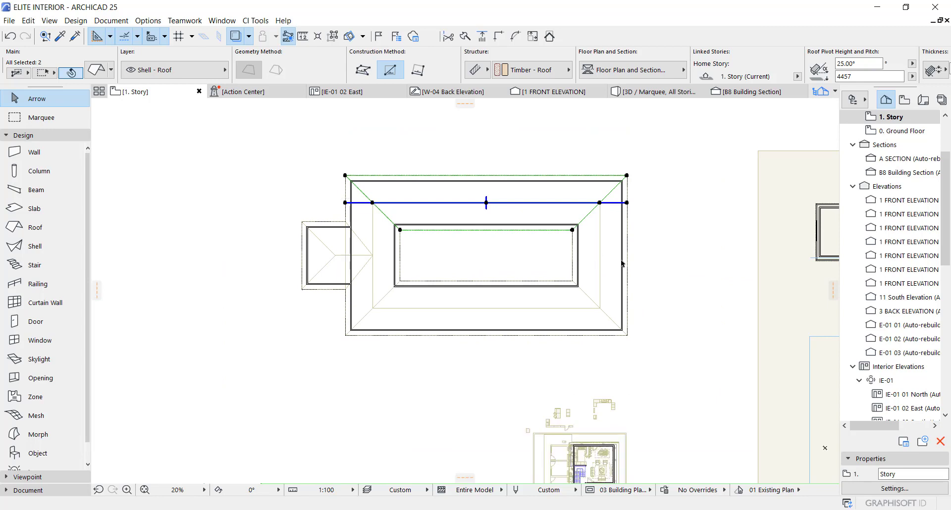
key(ctrl+shift+m)
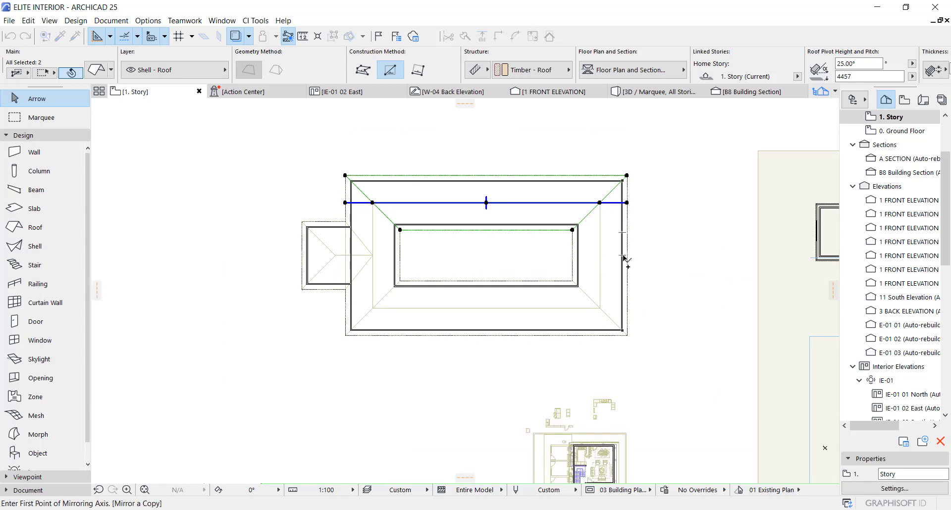
click(623, 256)
click(662, 257)
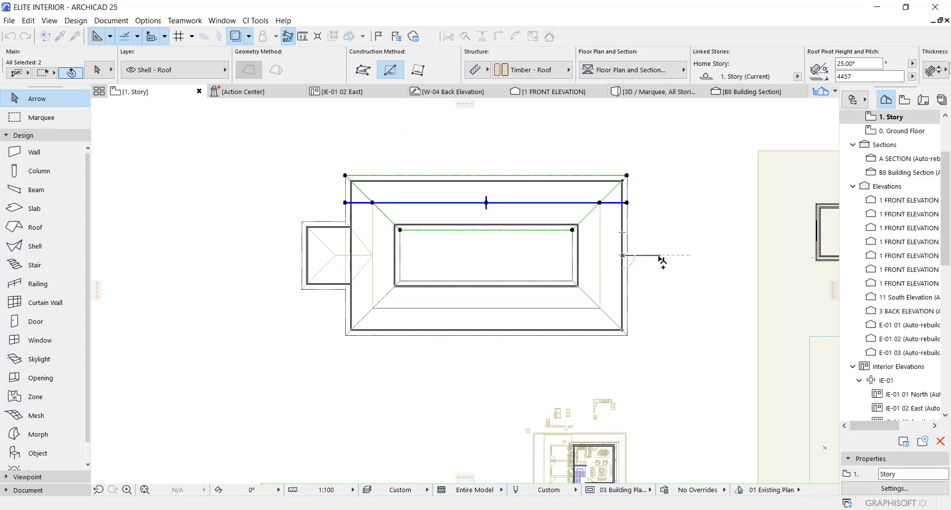
- Orbit around the courtyard roofs in 3D to check the copy, then return to the floor plan
key(ctrl+m)
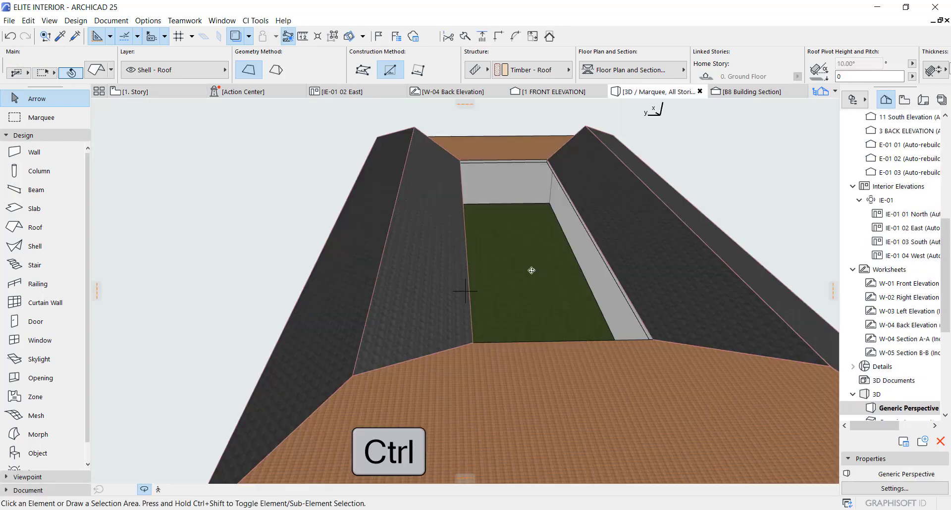
drag(531, 270, 372, 274)
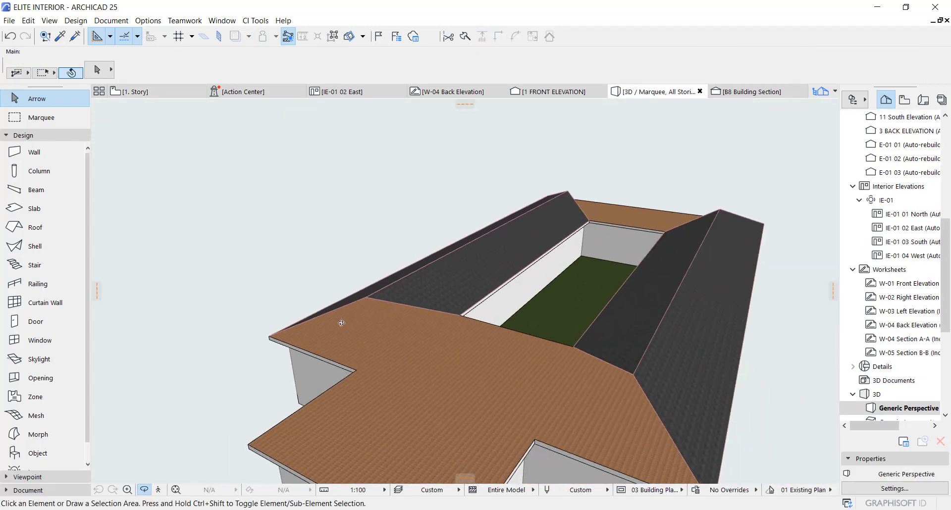
key(F2)
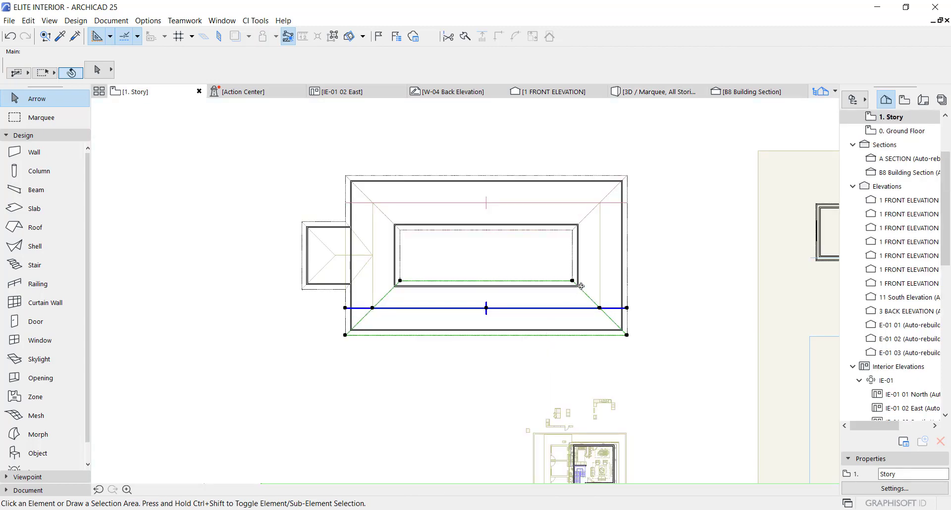
scroll(400, 264, up, 3)
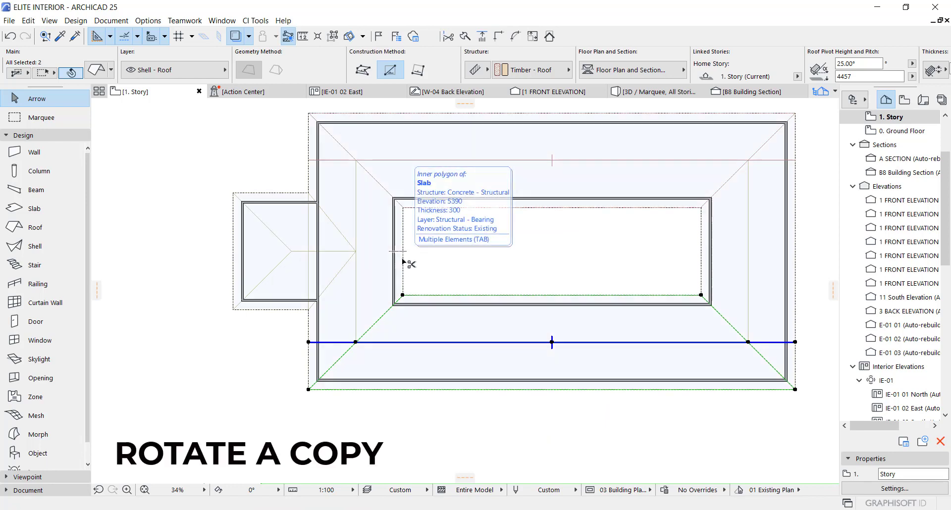
- Rotate a copy of the south roof plane -90° around the inner courtyard corner
key(ctrl+e)
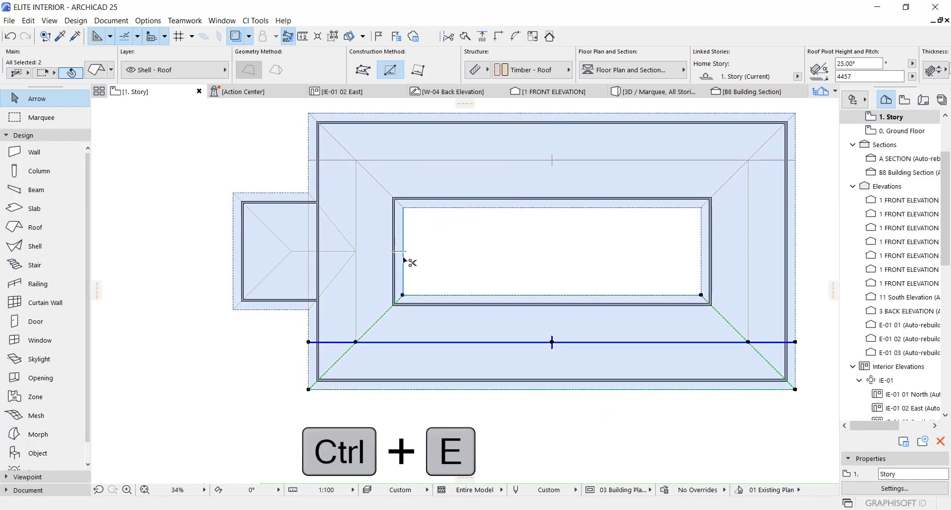
click(403, 251)
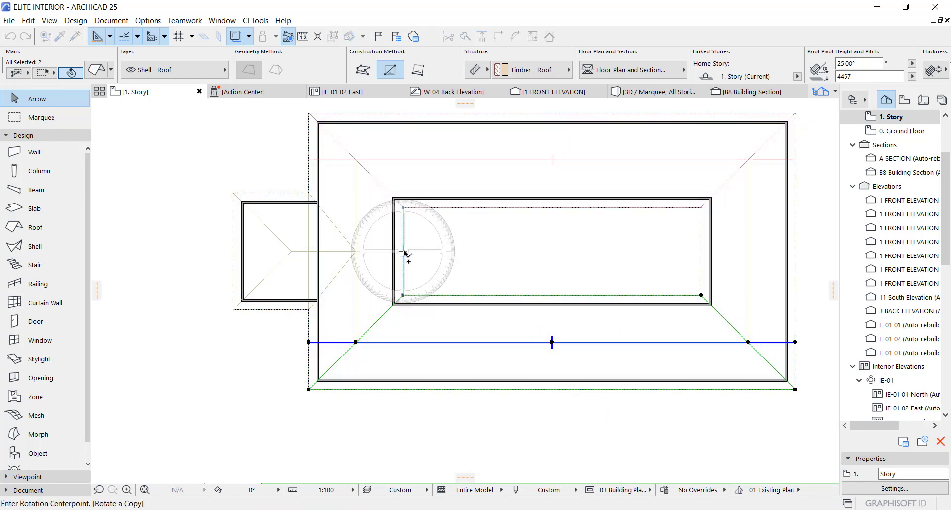
click(518, 251)
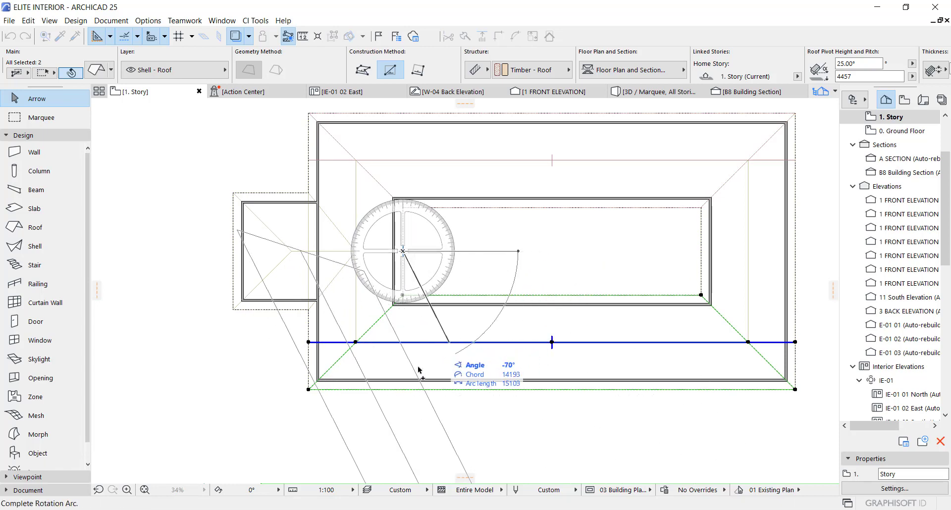
click(403, 396)
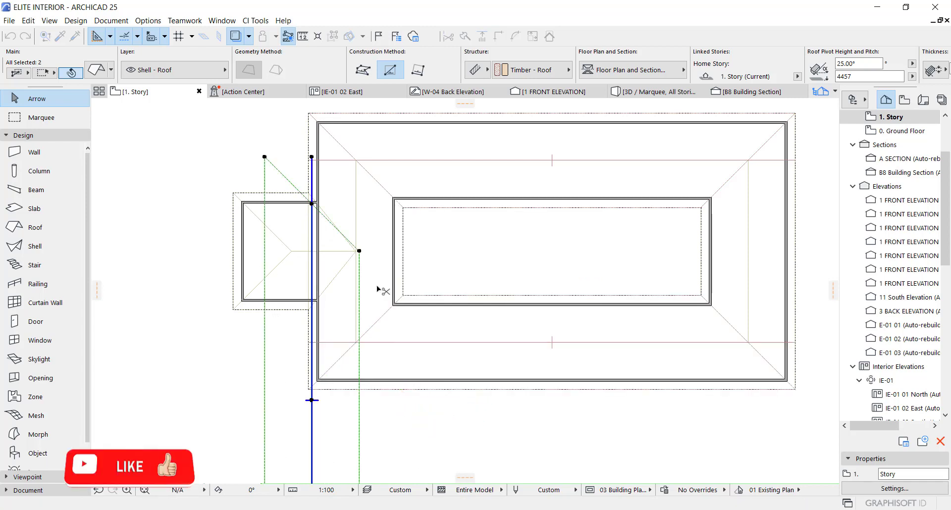
- Move the rotated roof copy so its node lands on the courtyard wall corner
key(ctrl+d)
click(359, 252)
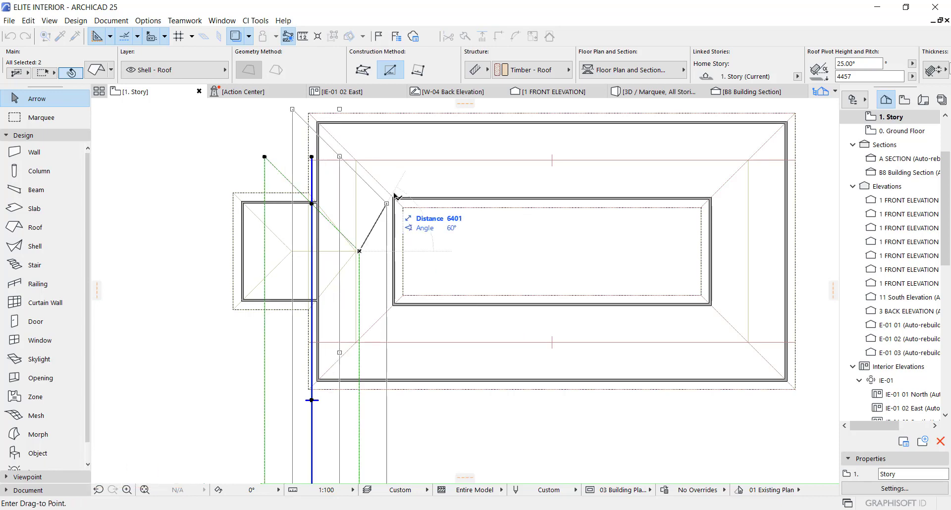
scroll(395, 197, up, 5)
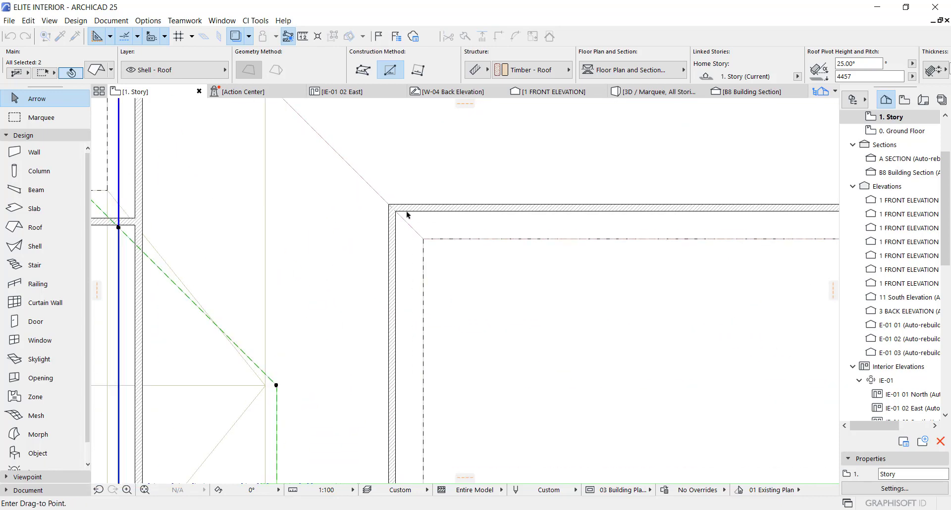
click(425, 243)
scroll(471, 196, down, 5)
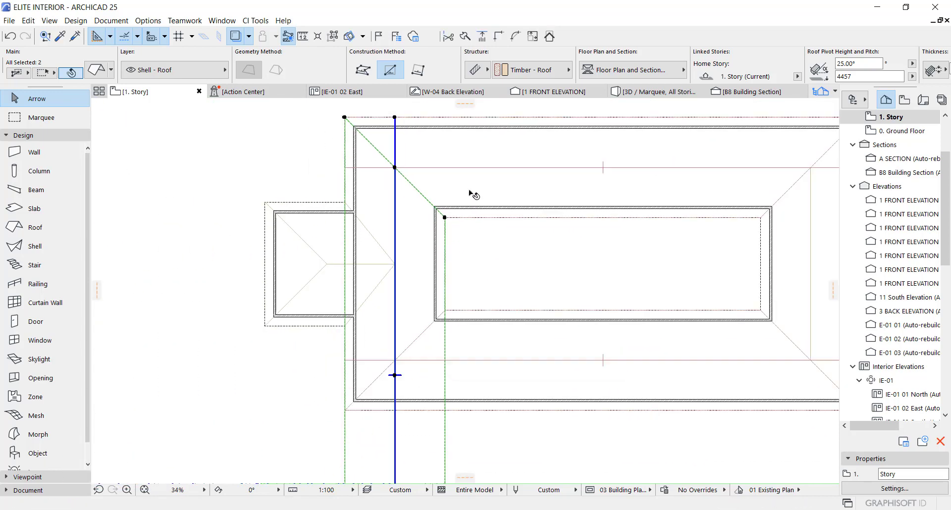
scroll(474, 194, down, 5)
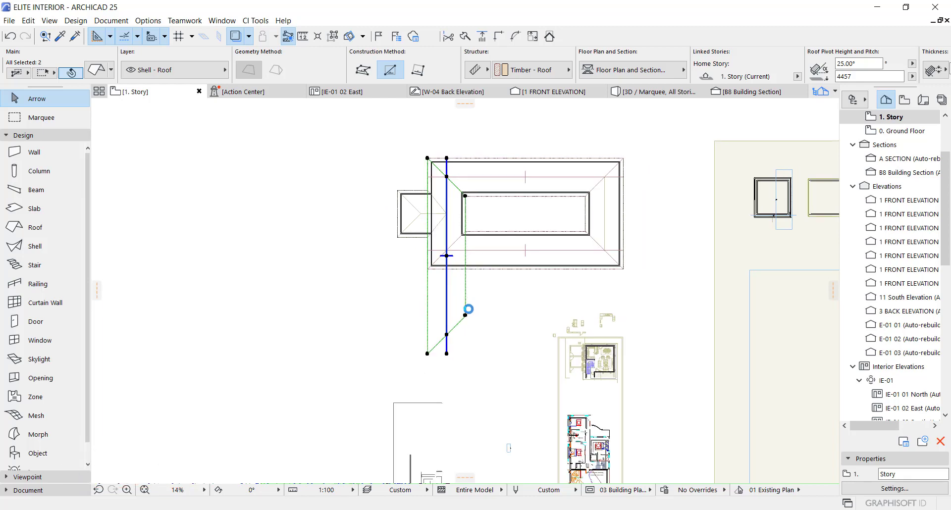
scroll(469, 309, up, 4)
- Offset the west roof plane's two edges to the main roof's outer corners, then add the second piece to the selection
click(487, 298)
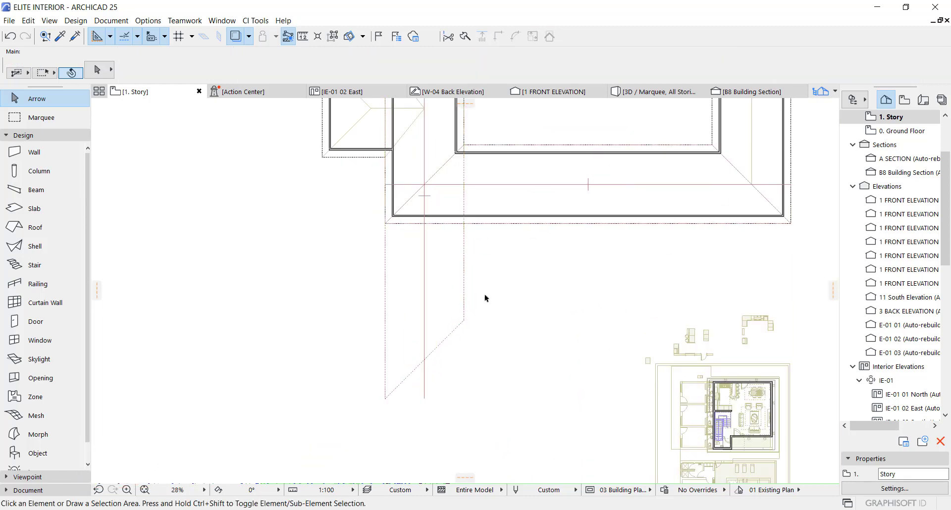
click(458, 330)
click(456, 328)
click(565, 387)
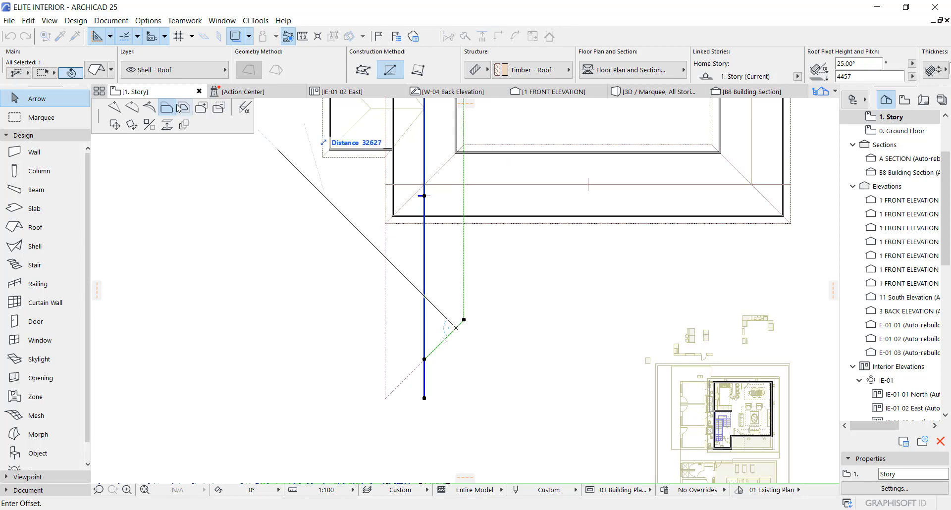
click(464, 144)
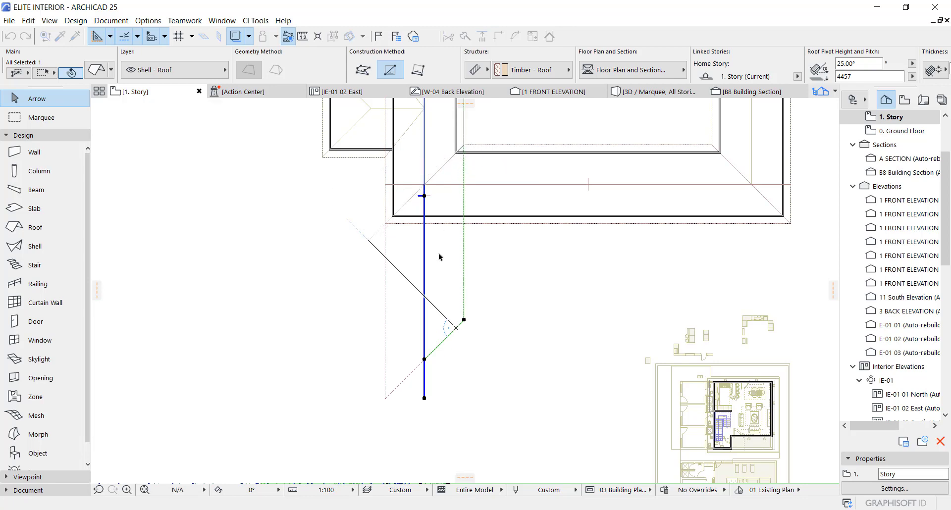
click(413, 370)
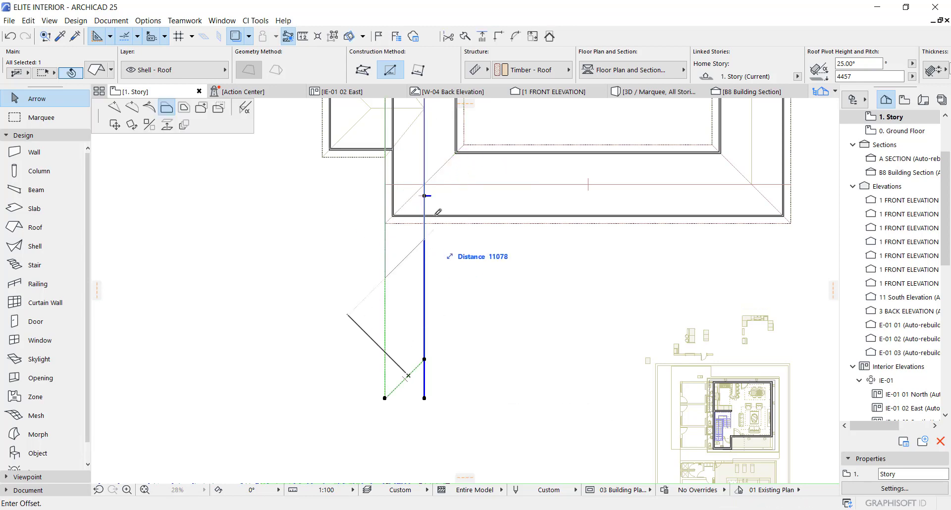
click(388, 220)
scroll(419, 269, up, 1)
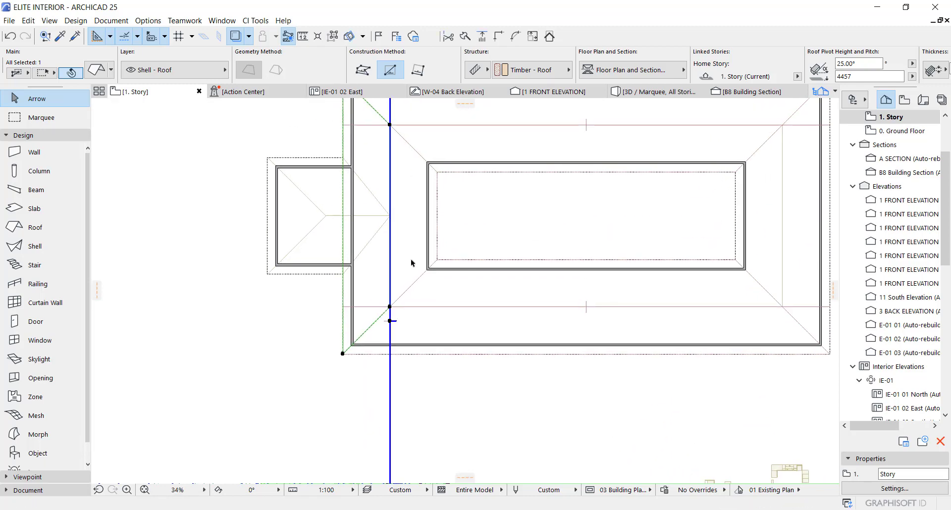
scroll(412, 263, up, 5)
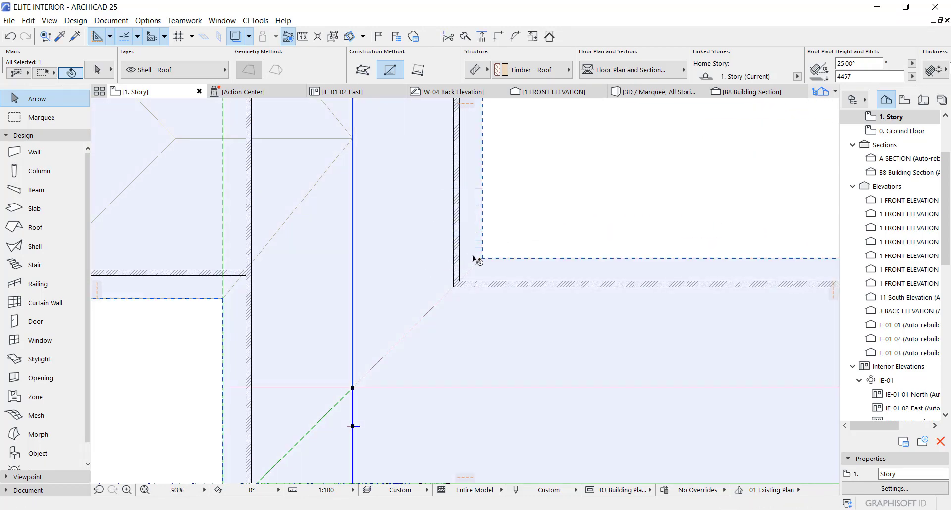
shift+click(474, 258)
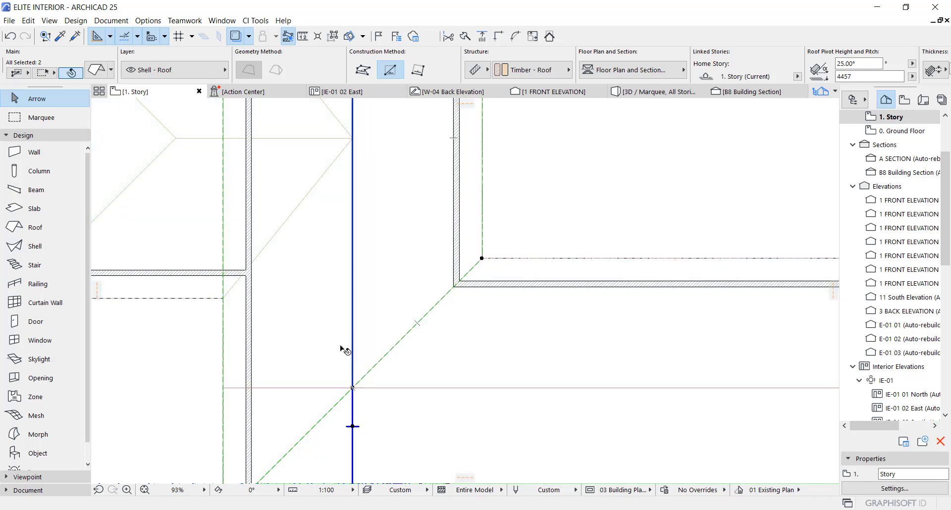
scroll(346, 350, down, 6)
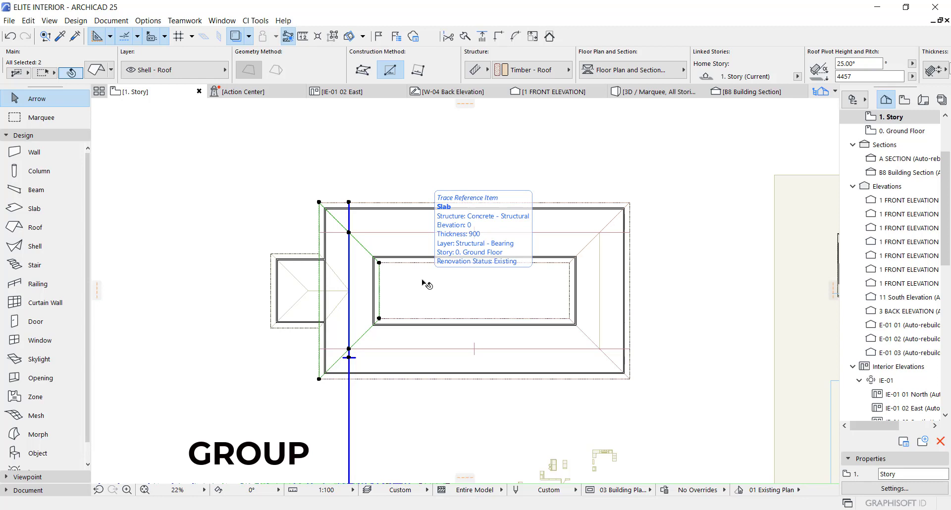
- Group the two west roof pieces, mirror a copy onto the east side, and view it in 3D
key(ctrl+g)
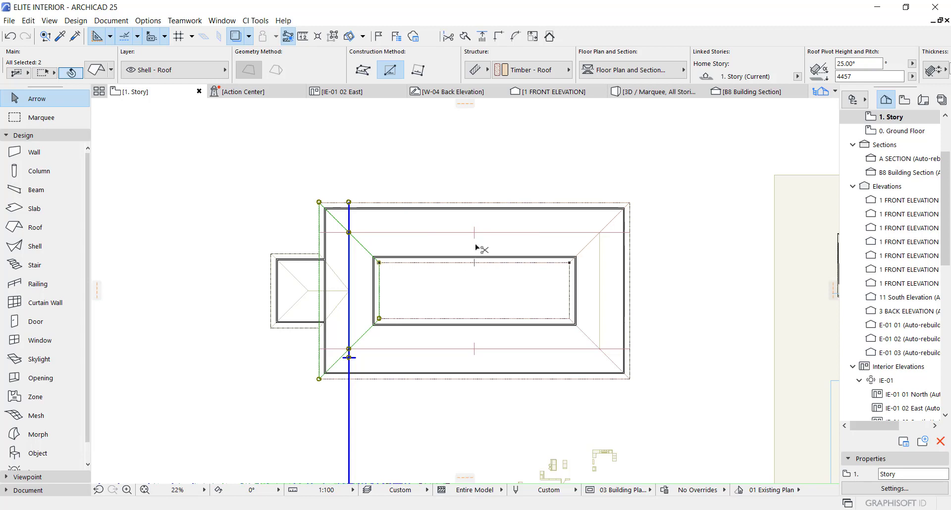
key(ctrl+alt+m)
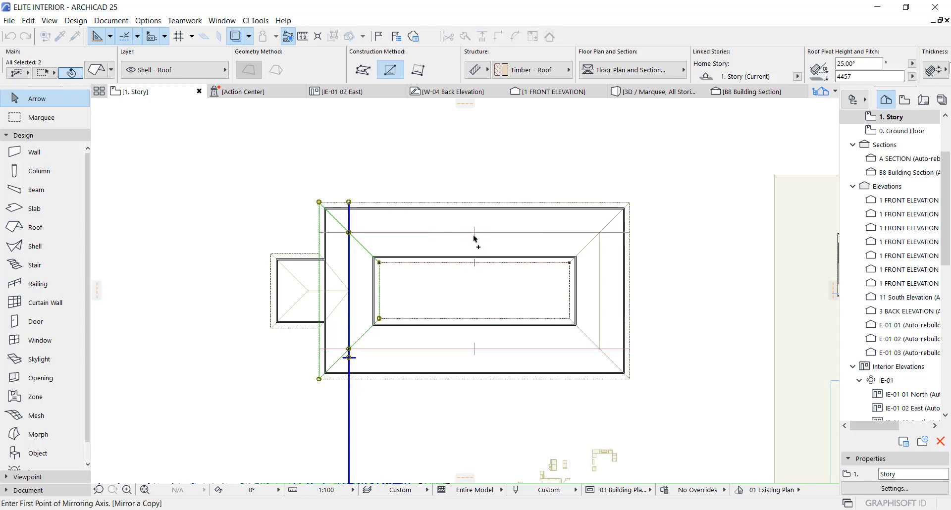
click(475, 234)
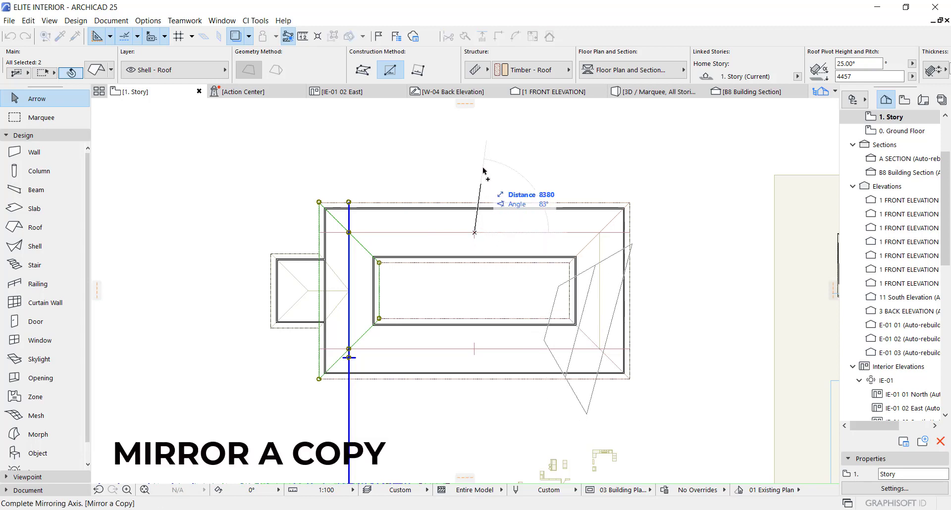
click(483, 170)
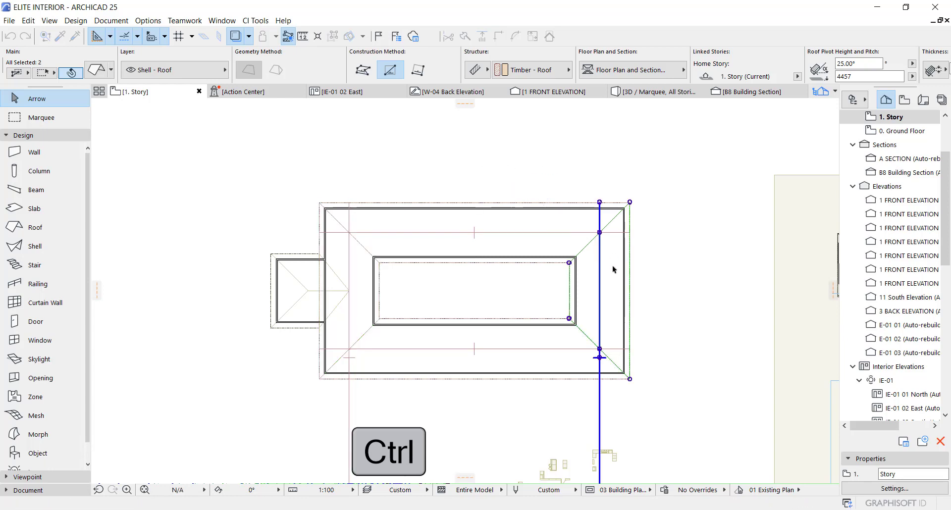
scroll(612, 266, up, 2)
click(670, 263)
key(F3)
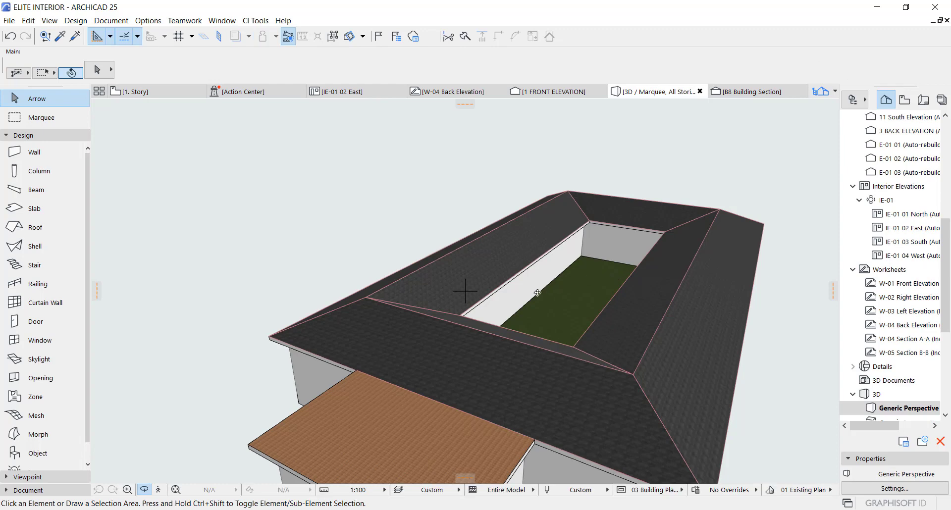
- Orbit the 3D model to inspect the hip roof ring from above, eye level and the wing side
shift+middle_drag(538, 293, 347, 286)
scroll(441, 221, down, 6)
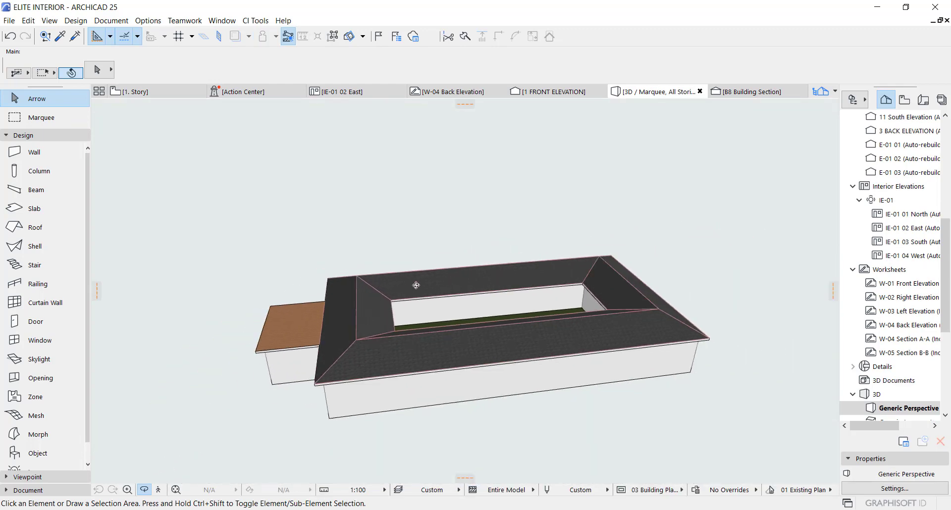
shift+middle_drag(545, 223, 611, 232)
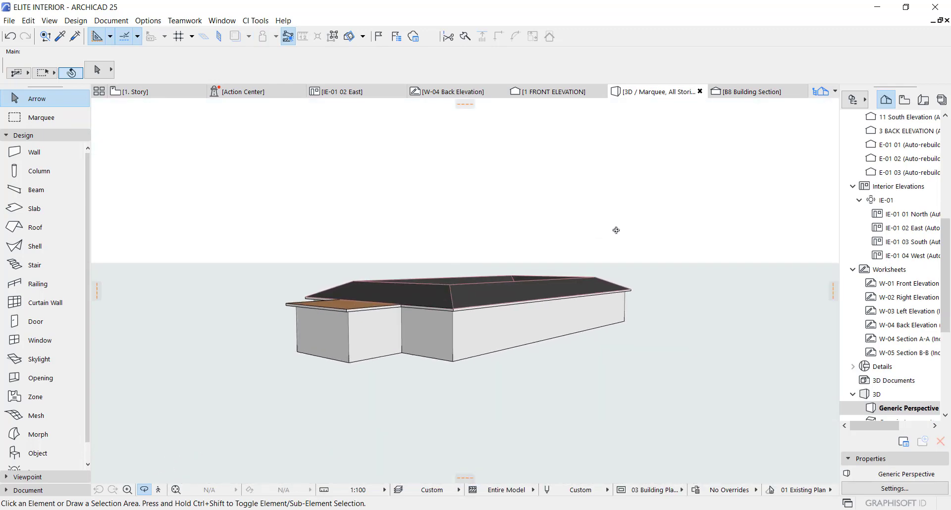
scroll(431, 279, up, 4)
shift+middle_drag(429, 281, 410, 357)
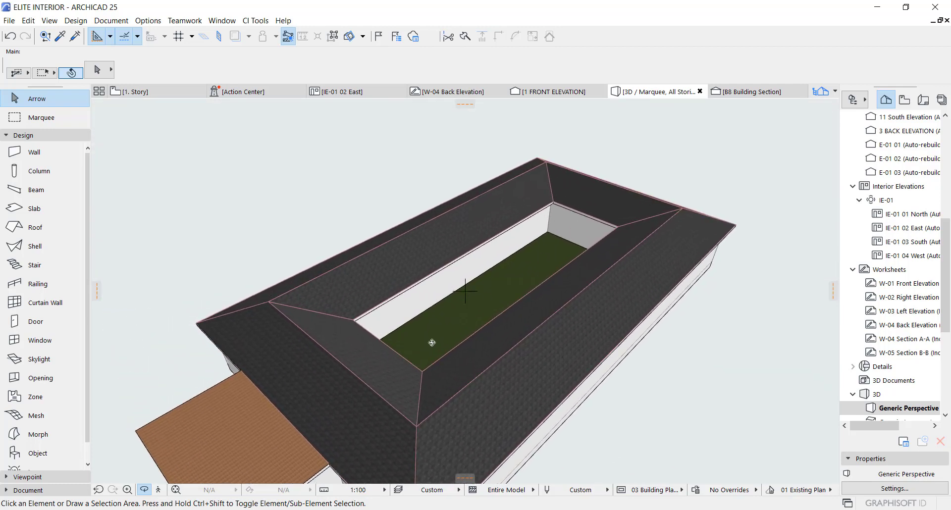
shift+middle_drag(409, 302, 358, 182)
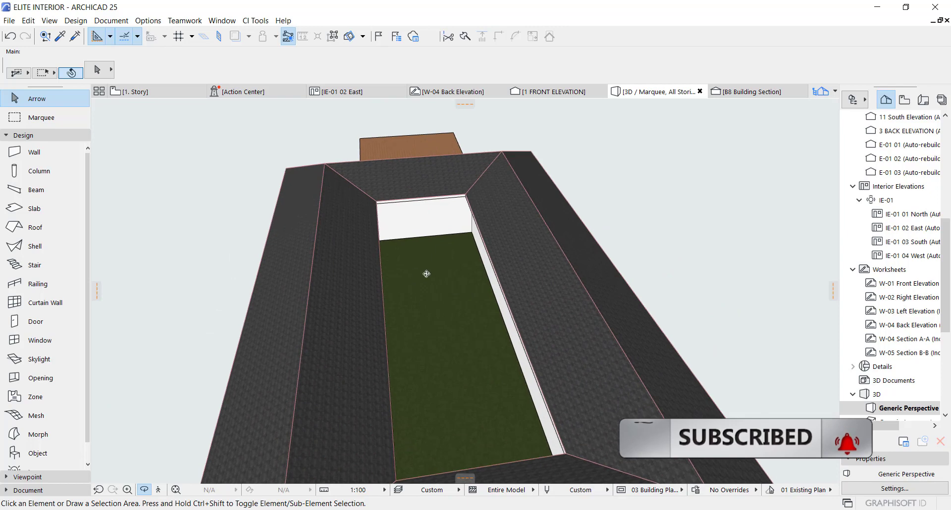
shift+middle_drag(427, 272, 229, 265)
shift+middle_drag(341, 296, 323, 358)
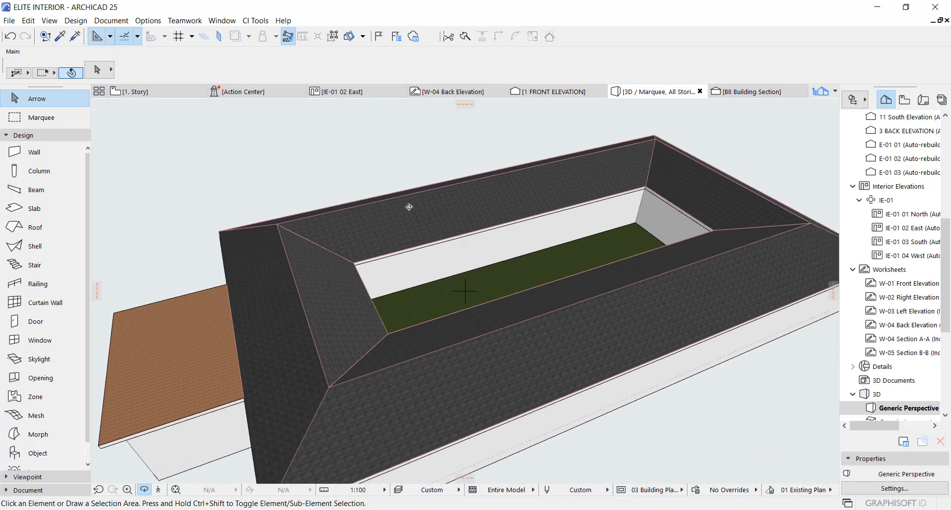
shift+middle_drag(559, 259, 347, 292)
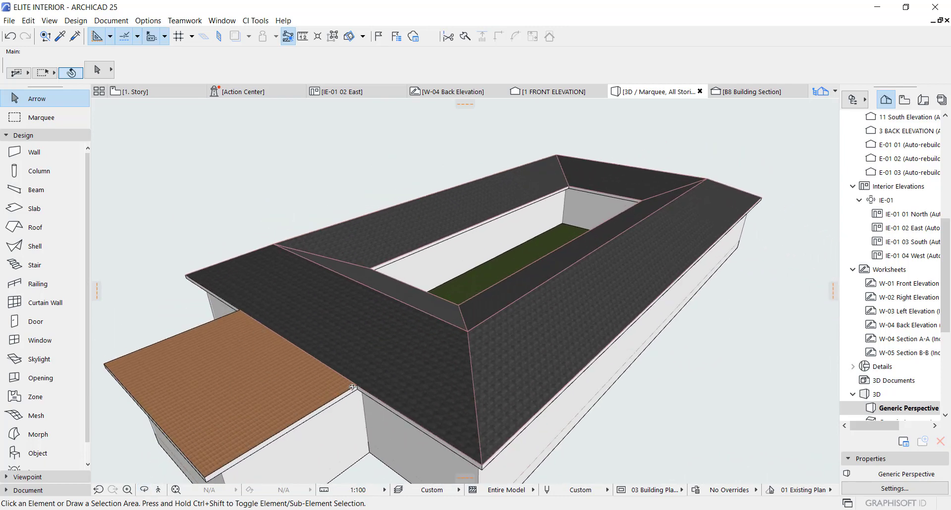
key(F2)
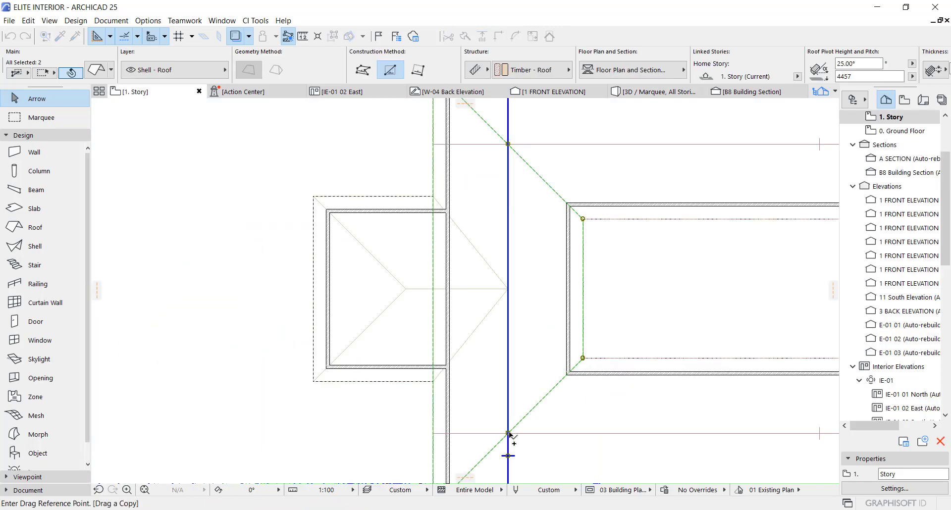
- Start dragging a copy of the roof group, referenced at the hip line intersection
key(Escape)
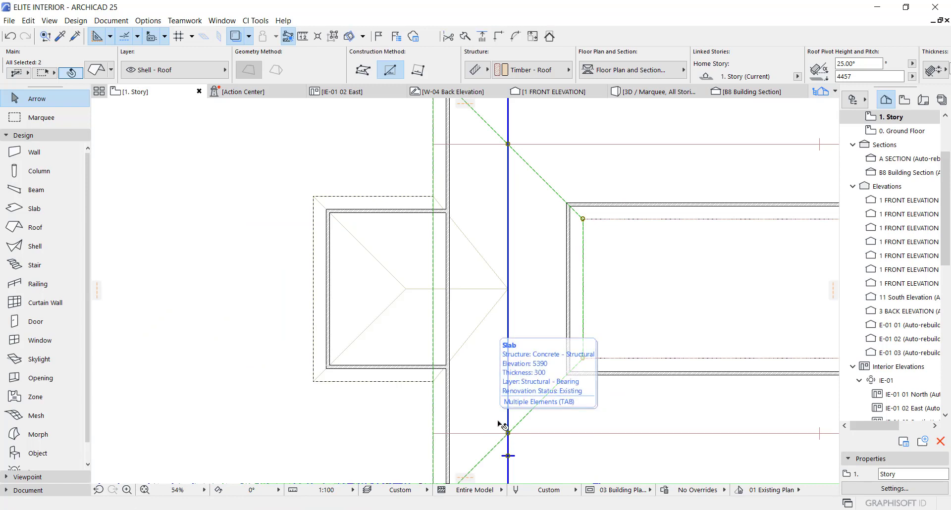
key(ctrl+shift+d)
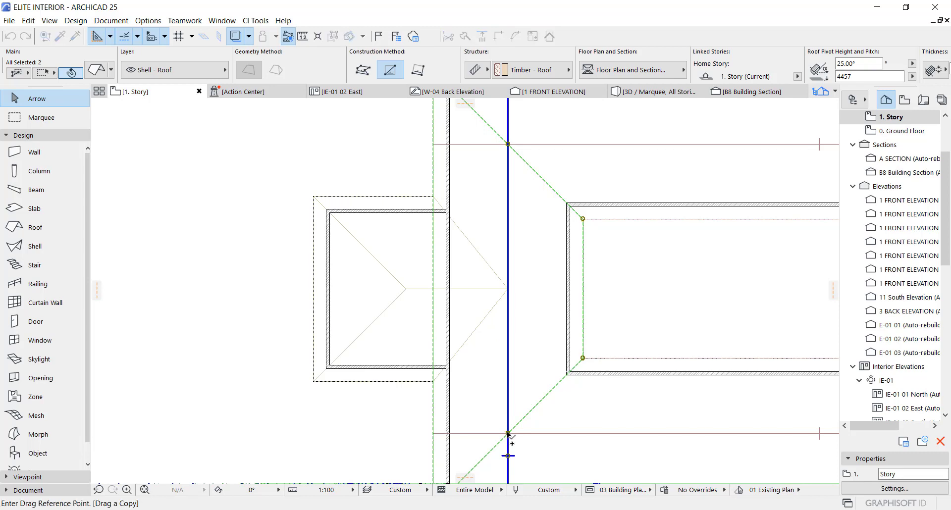
click(508, 434)
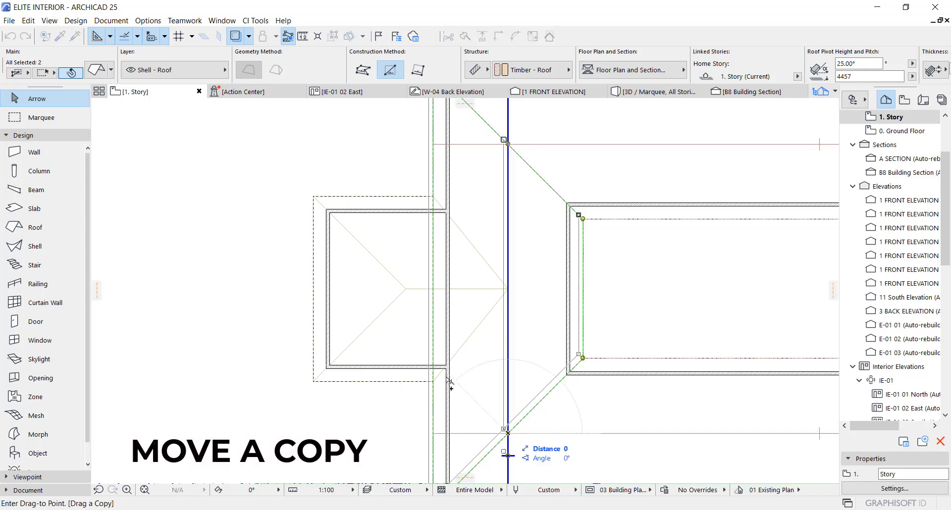
- Drop the roof copy at the wing roof's apex and rotate it -90° around that point
click(406, 289)
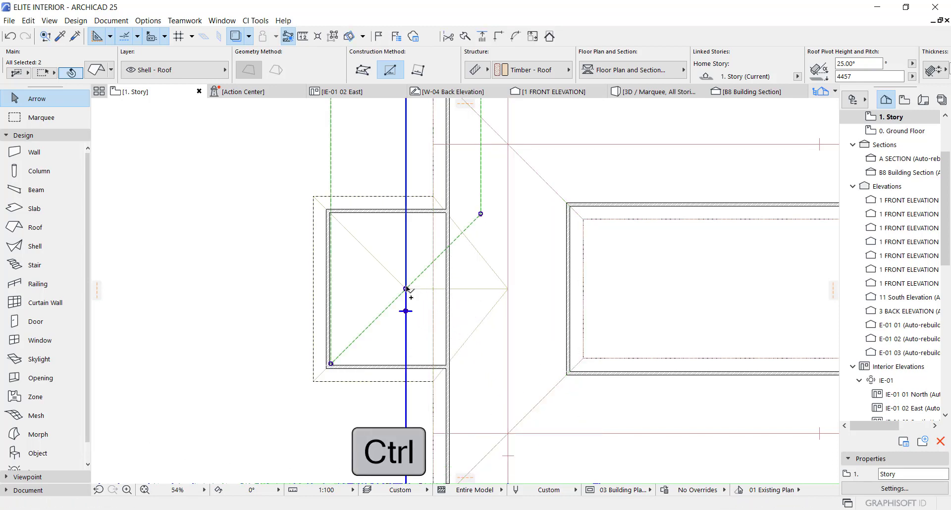
key(ctrl+e)
click(406, 288)
click(406, 156)
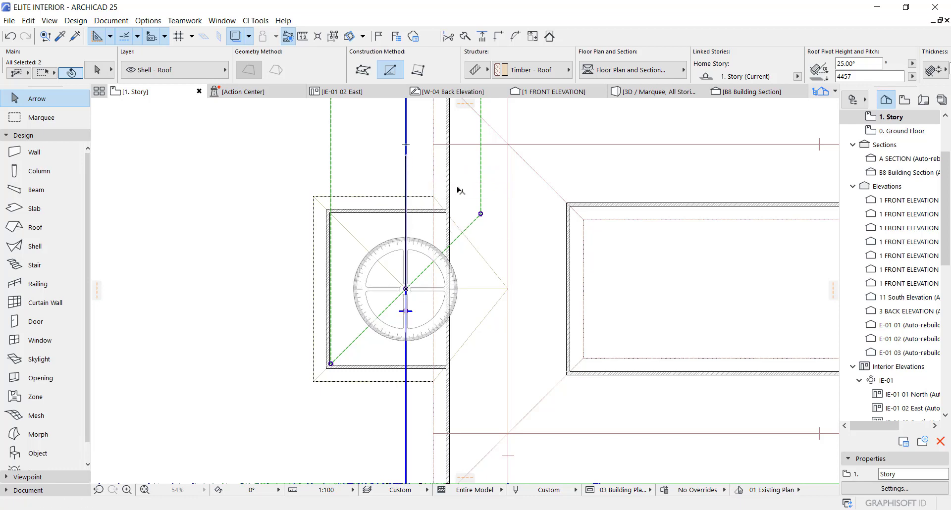
click(506, 291)
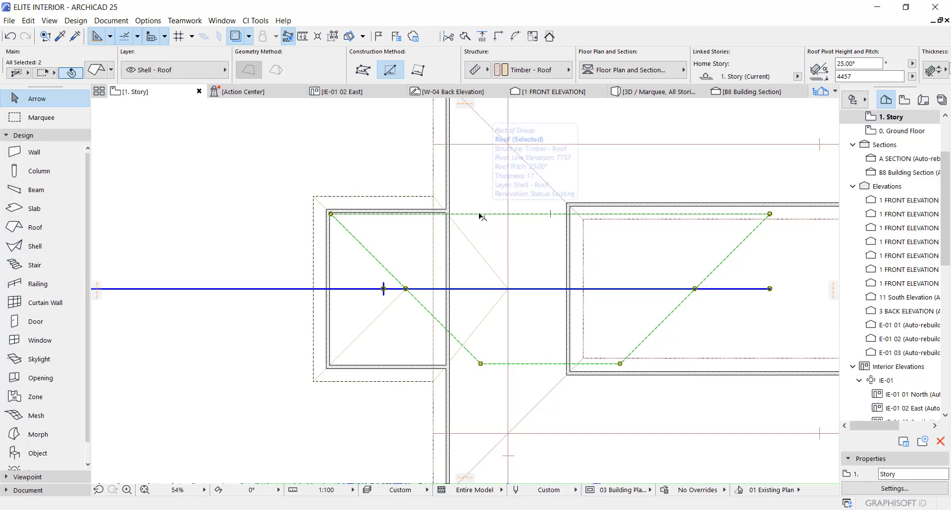
scroll(444, 216, up, 3)
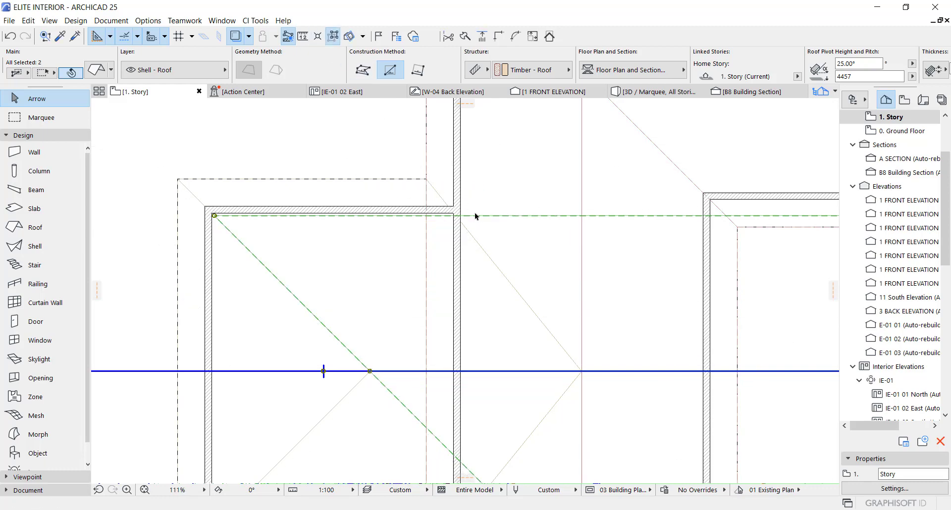
click(475, 216)
- Offset the lower wing roof plane's edges up to the roof line and down to the eave line
click(405, 168)
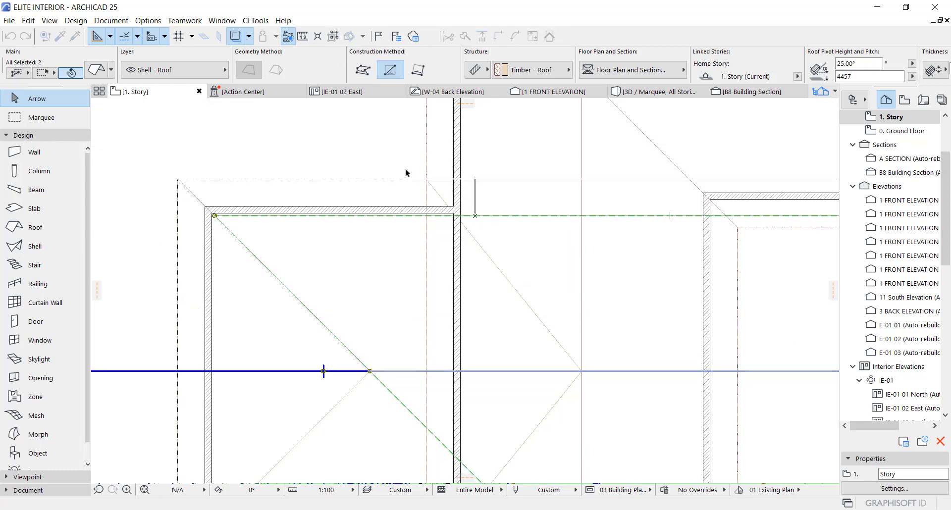
scroll(405, 168, down, 2)
scroll(408, 170, down, 3)
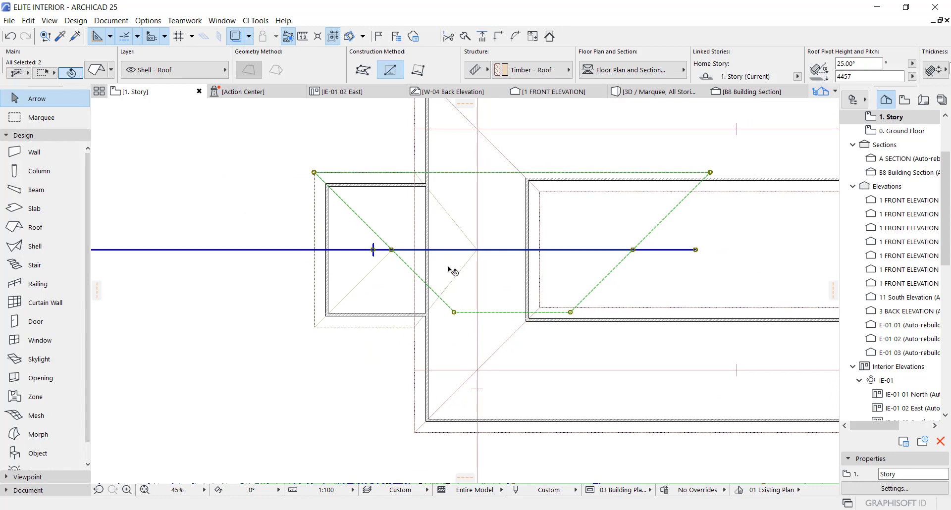
scroll(464, 306, up, 3)
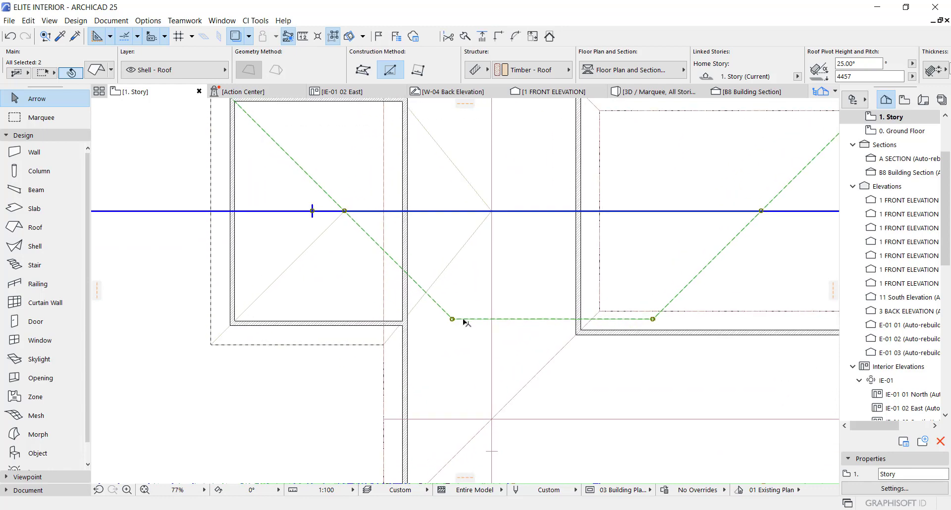
click(466, 323)
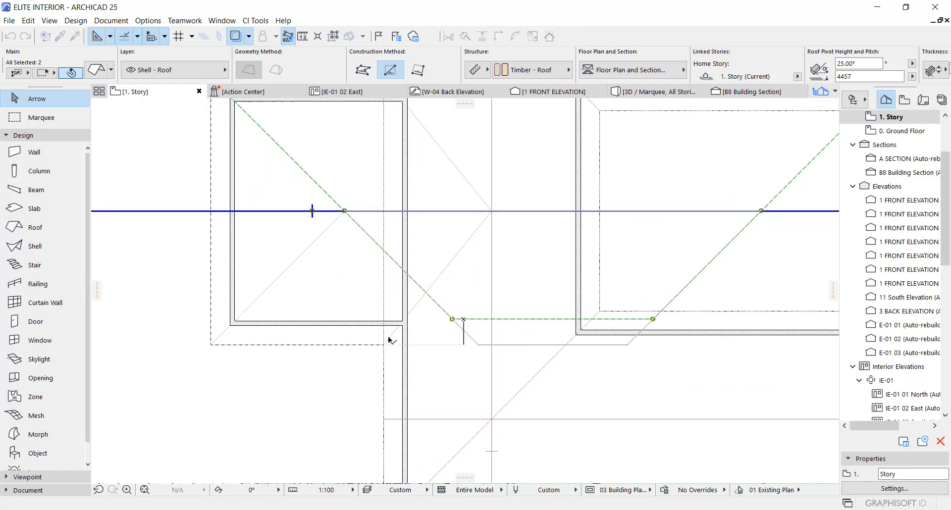
click(389, 338)
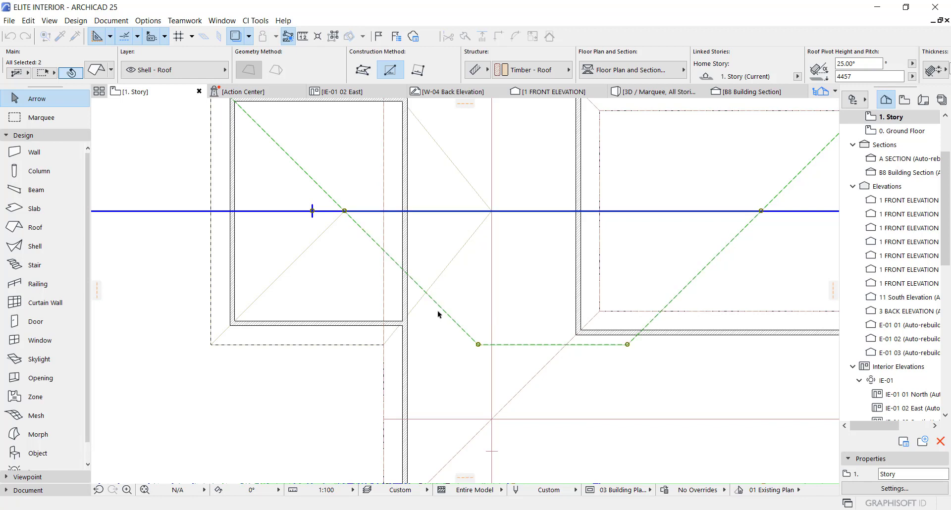
key(Escape)
- Move the lower plane's corners to the outline and wing junction, and its ridge end onto the main hip
click(479, 345)
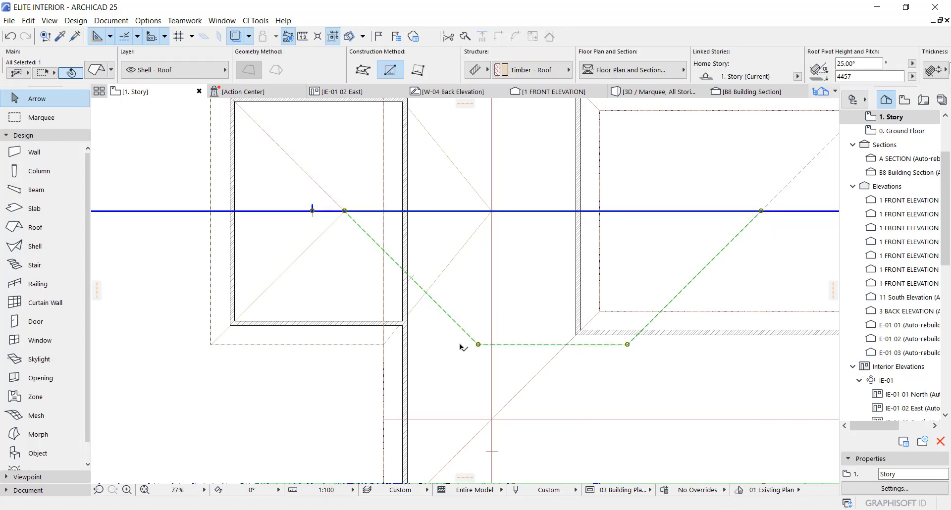
click(478, 345)
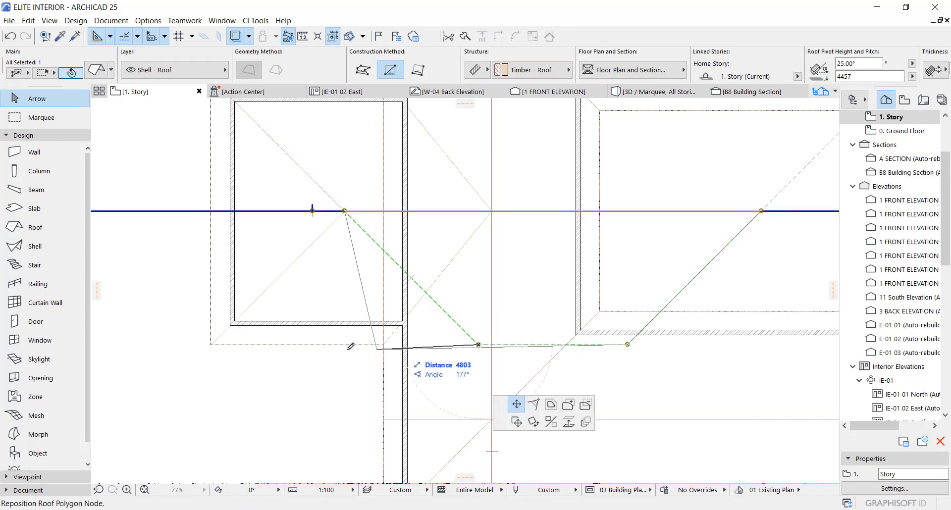
click(211, 343)
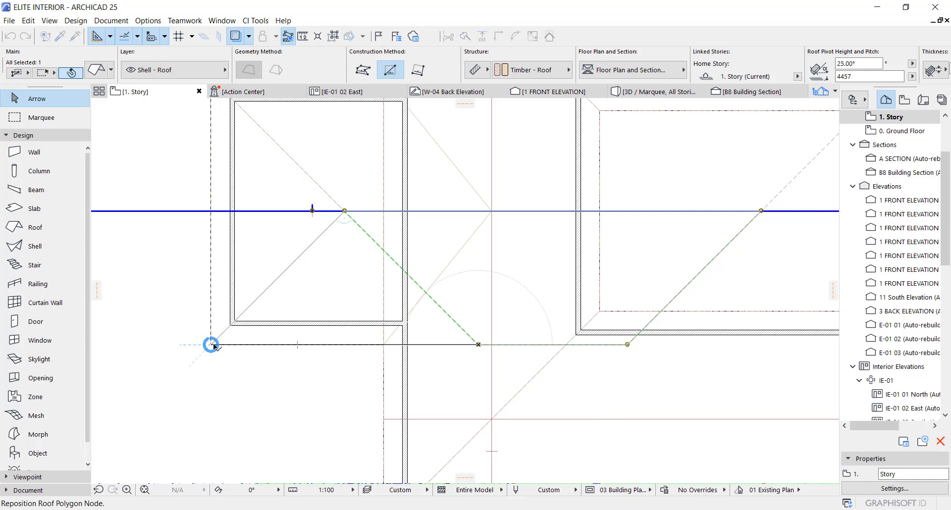
click(627, 344)
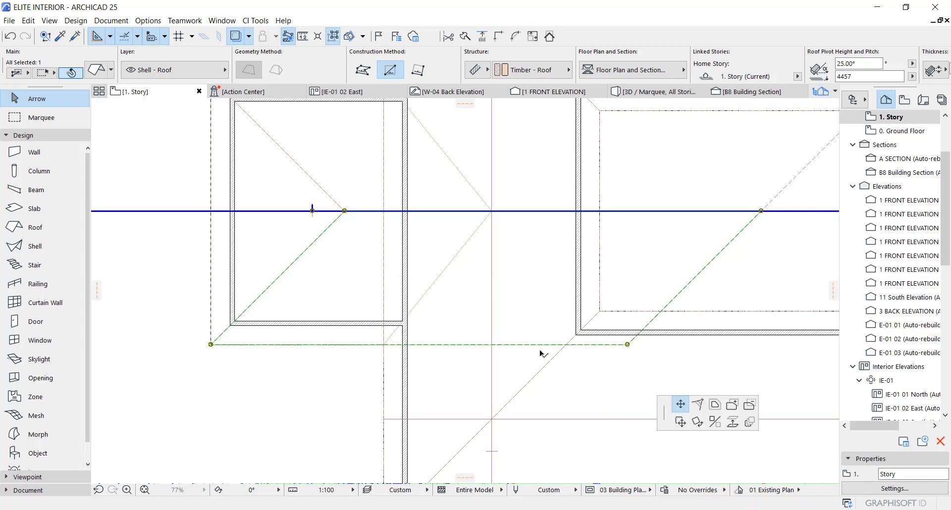
click(388, 342)
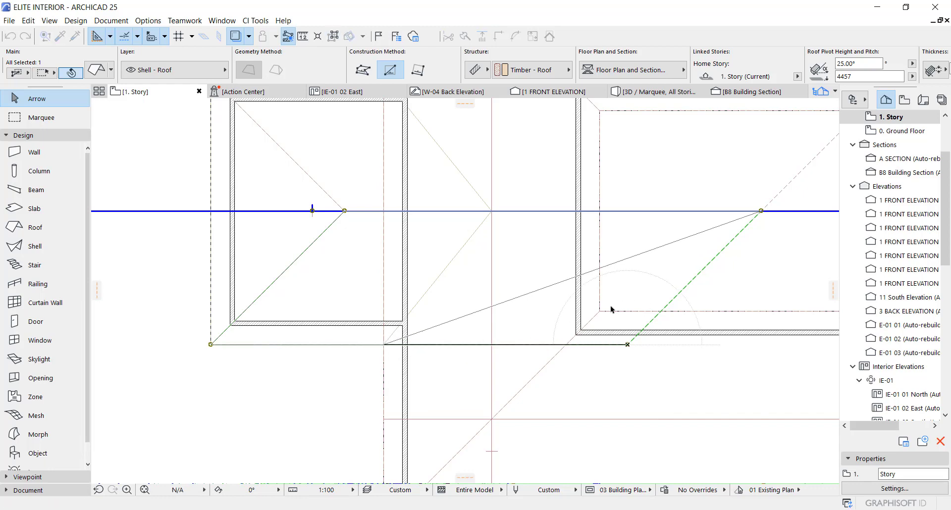
scroll(728, 235, down, 2)
click(749, 217)
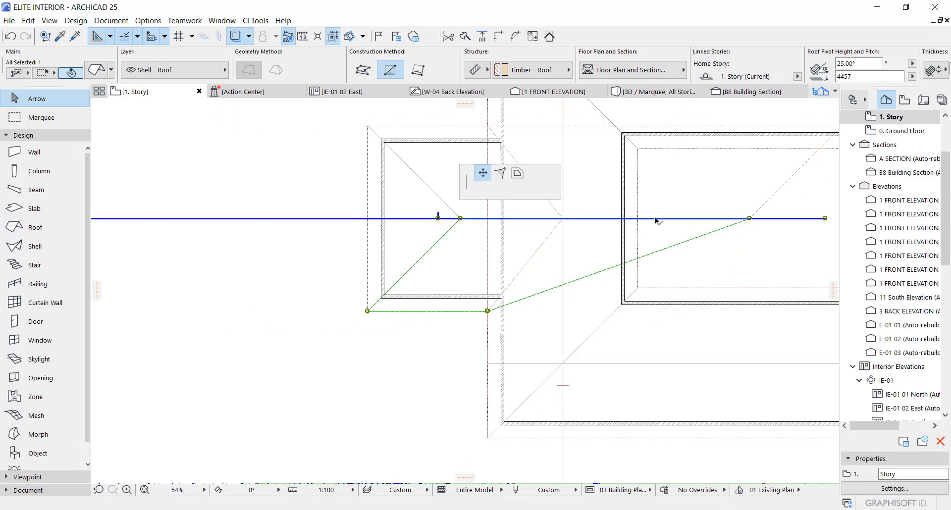
click(565, 217)
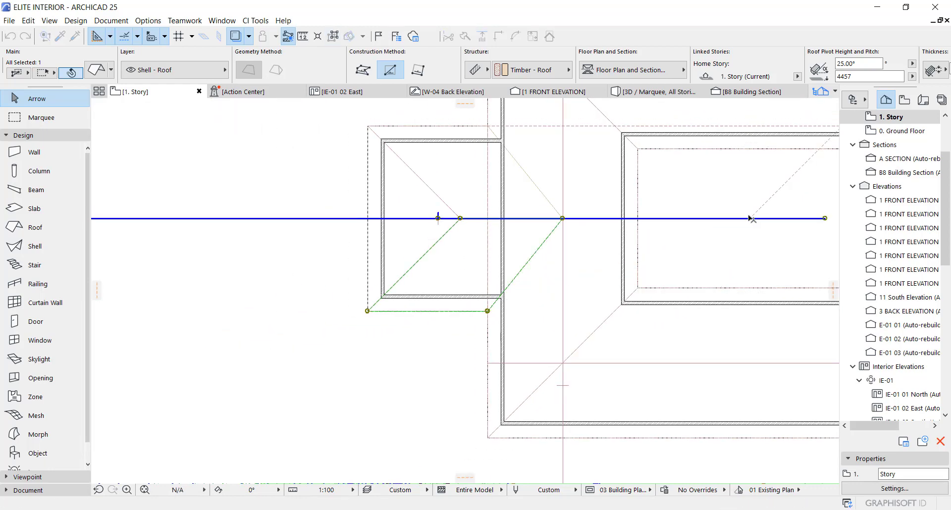
- Pull the upper wing plane's corner to the junction and its ridge end onto the main hip, then view 3D
middle_drag(826, 162, 711, 238)
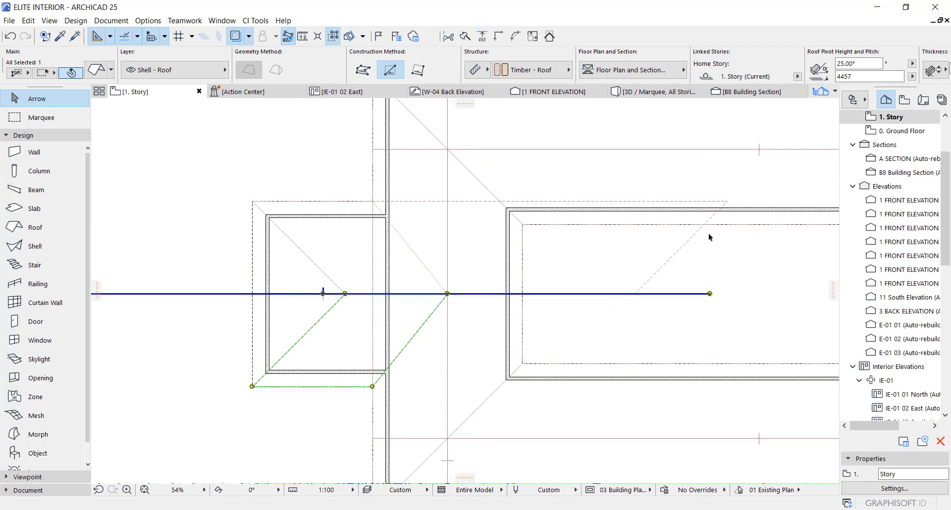
click(727, 204)
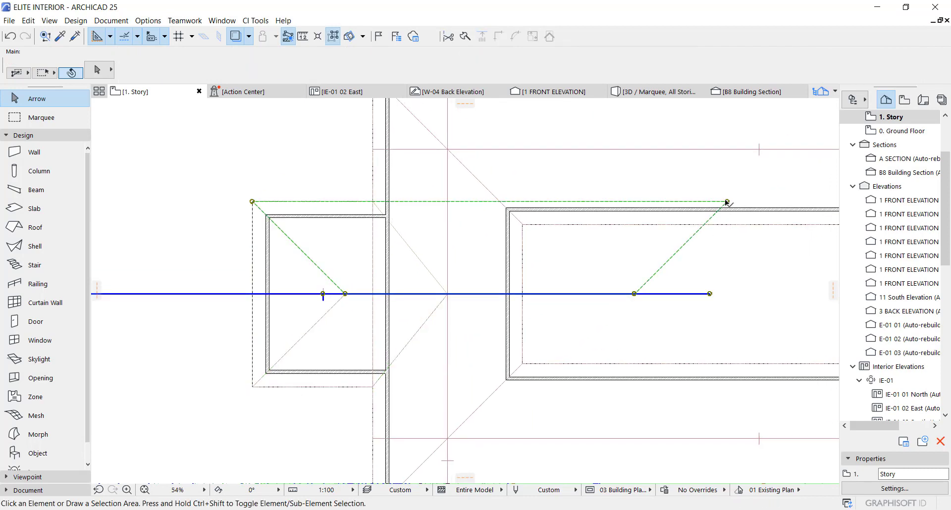
click(374, 203)
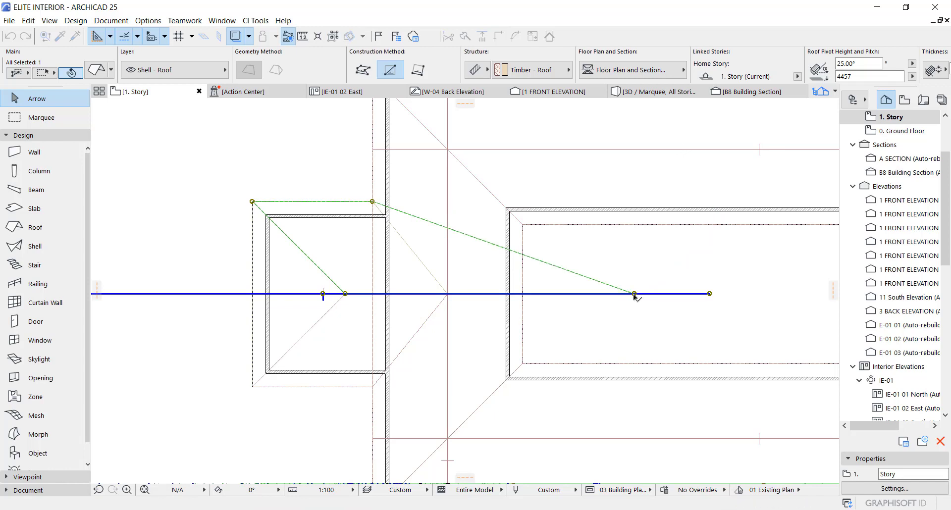
click(635, 293)
click(687, 354)
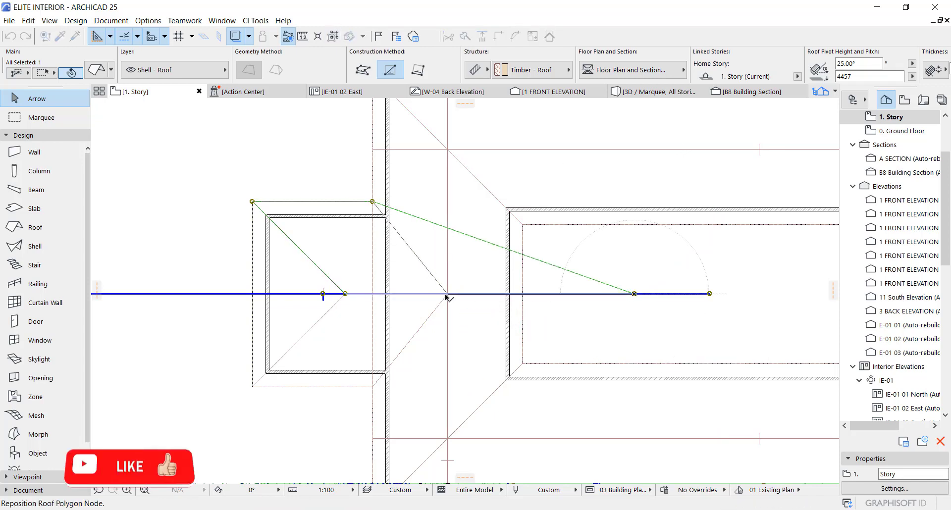
click(448, 294)
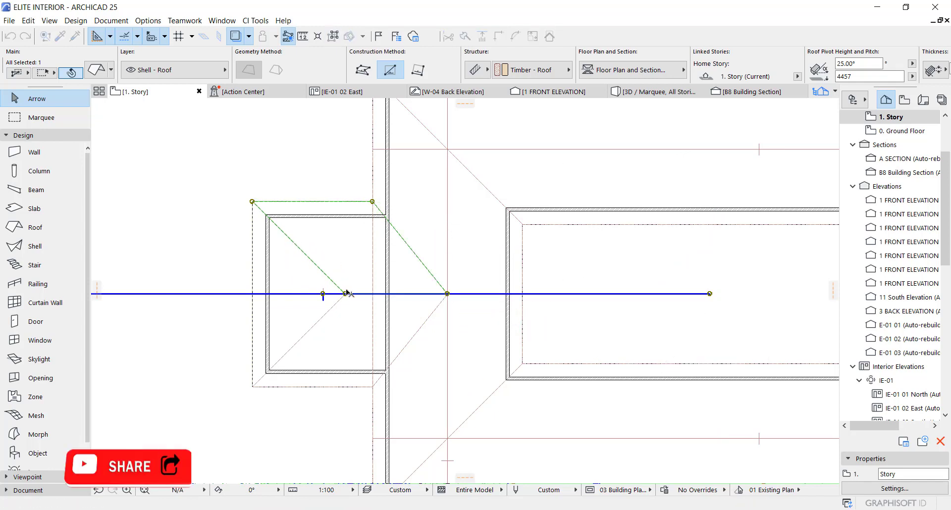
scroll(306, 249, up, 1)
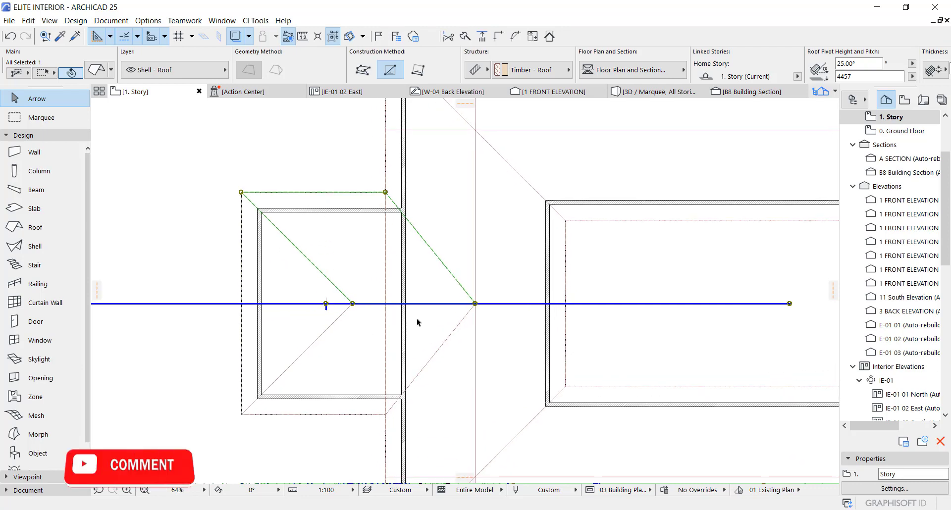
key(F3)
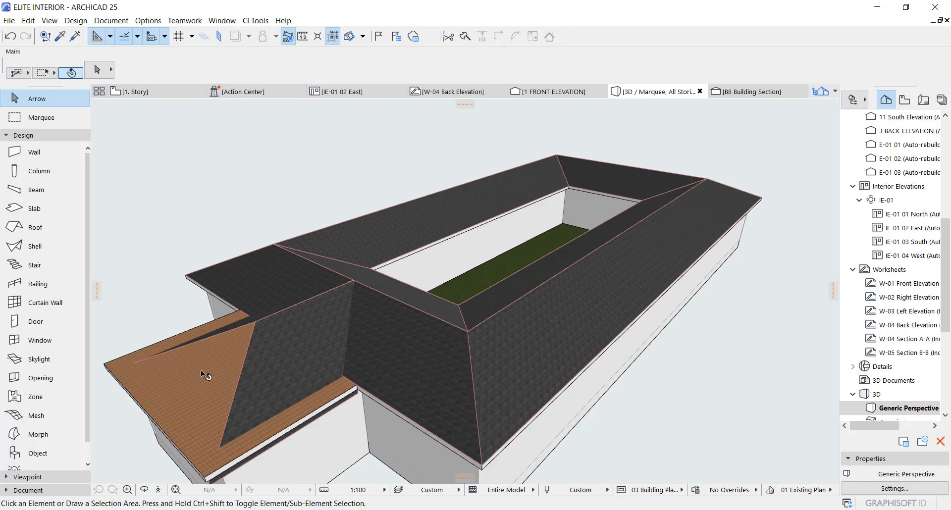
- Return to the 1. Story plan and select the wing's roof plane
key(F2)
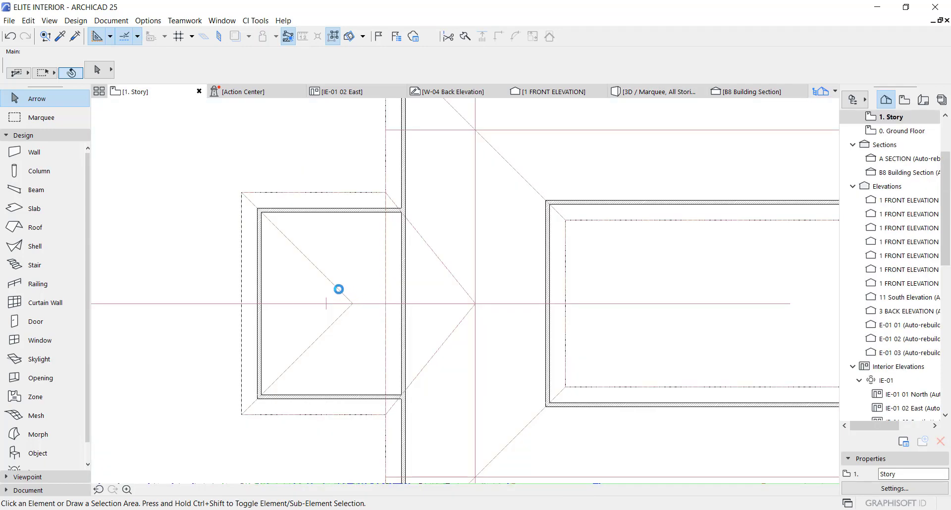
click(247, 196)
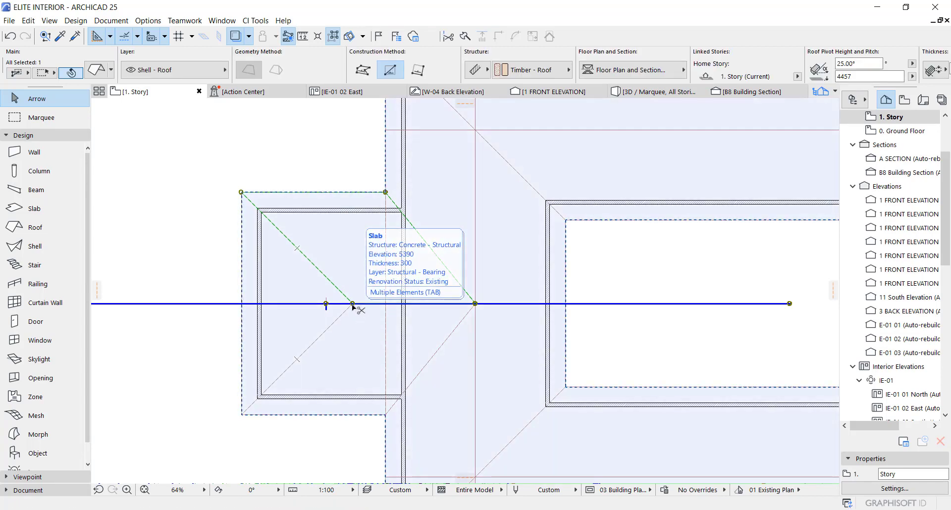
- Rotate a copy of the wing roof plane 90° about its ridge end to face the wing's end
key(ctrl+e)
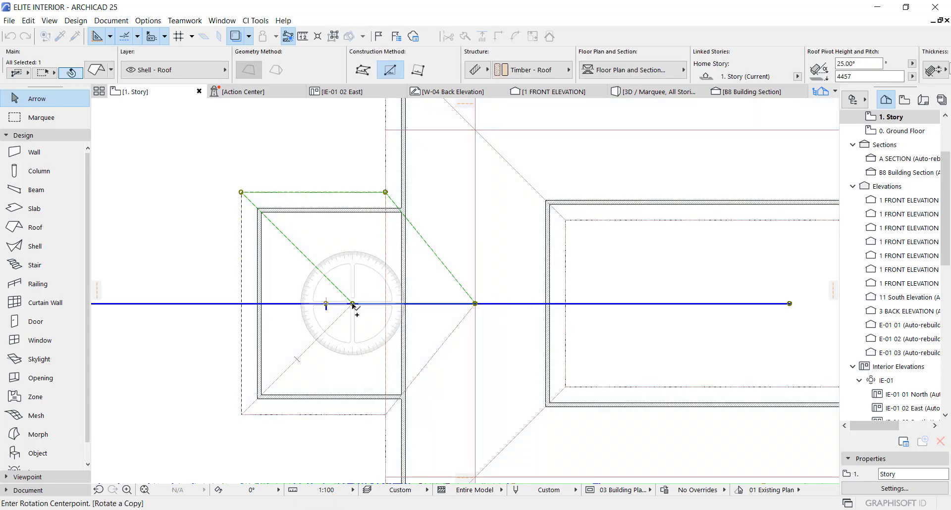
click(353, 304)
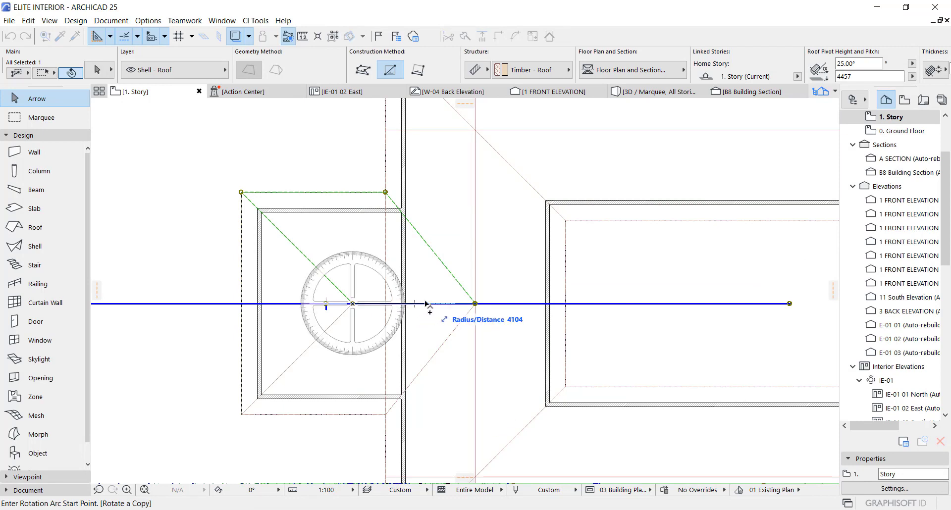
click(425, 304)
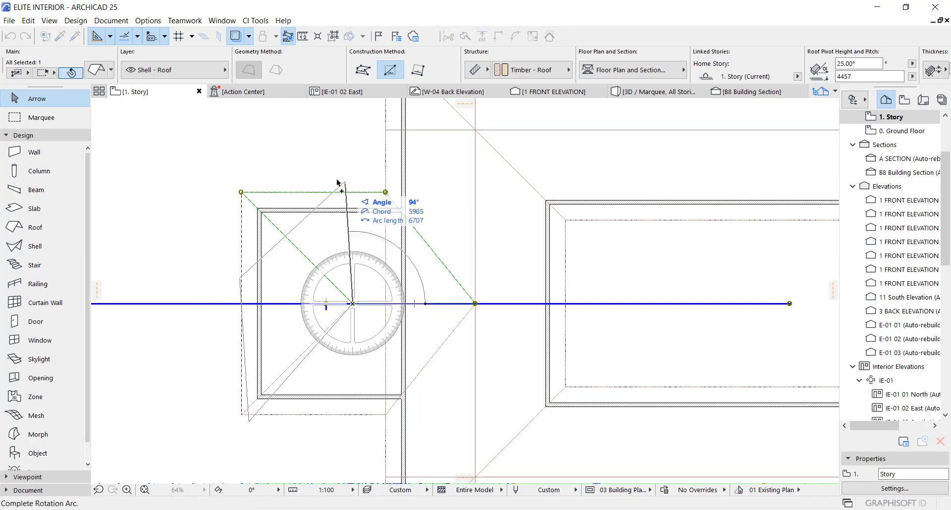
click(353, 180)
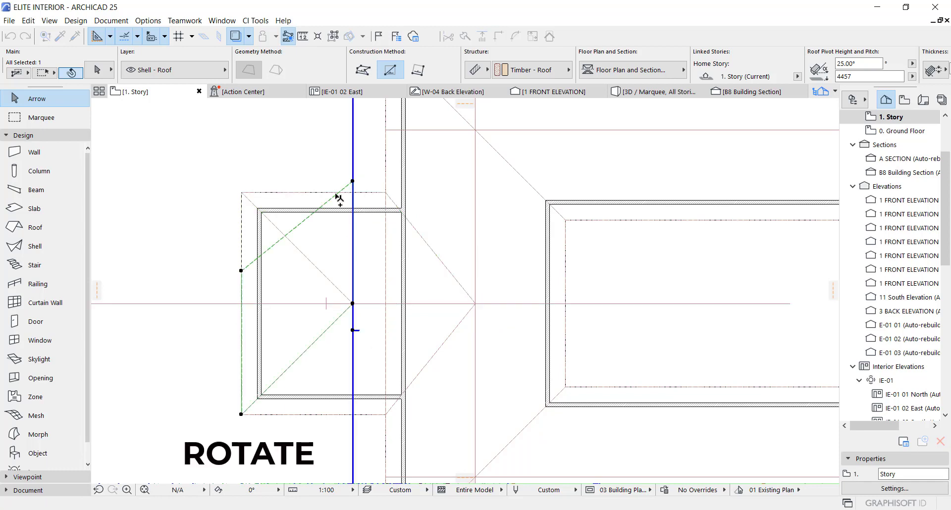
key(ctrl+e)
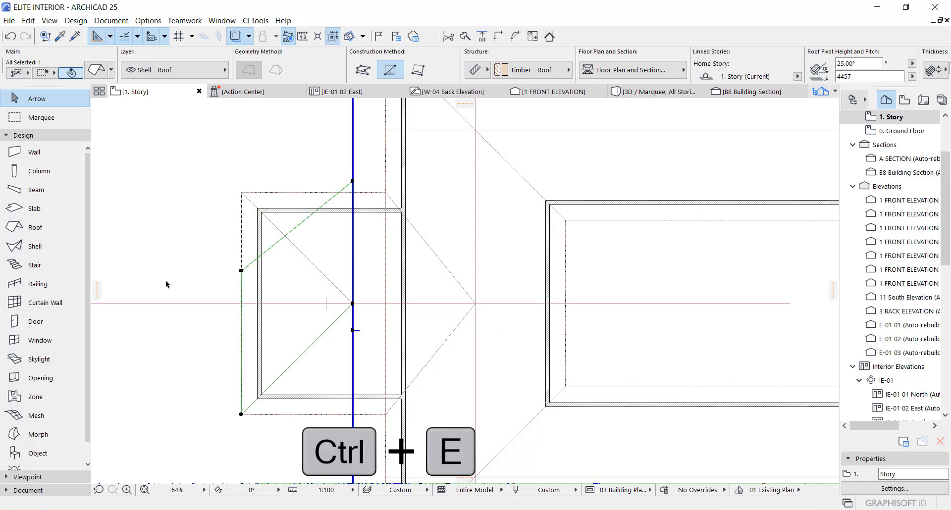
- Move the copy's top corner to the ridge end and its left corner to the outline's top-left corner
click(353, 182)
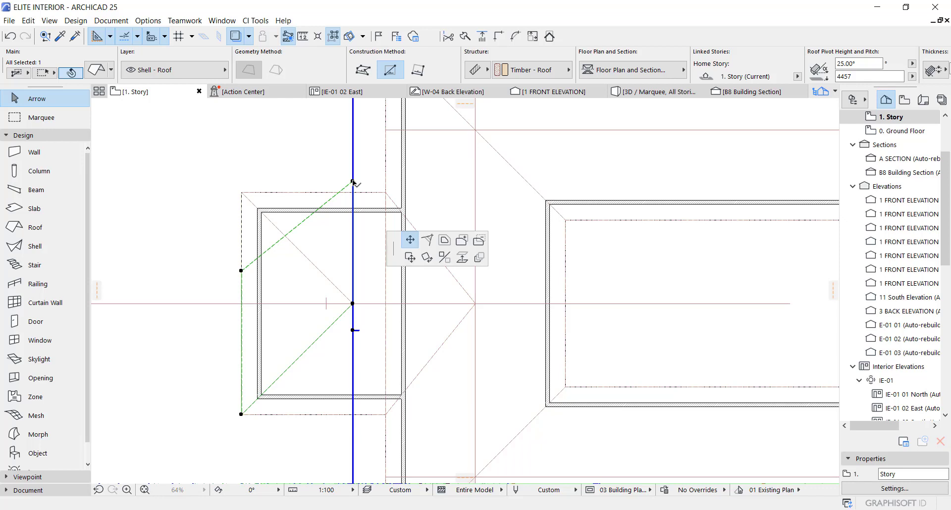
click(353, 303)
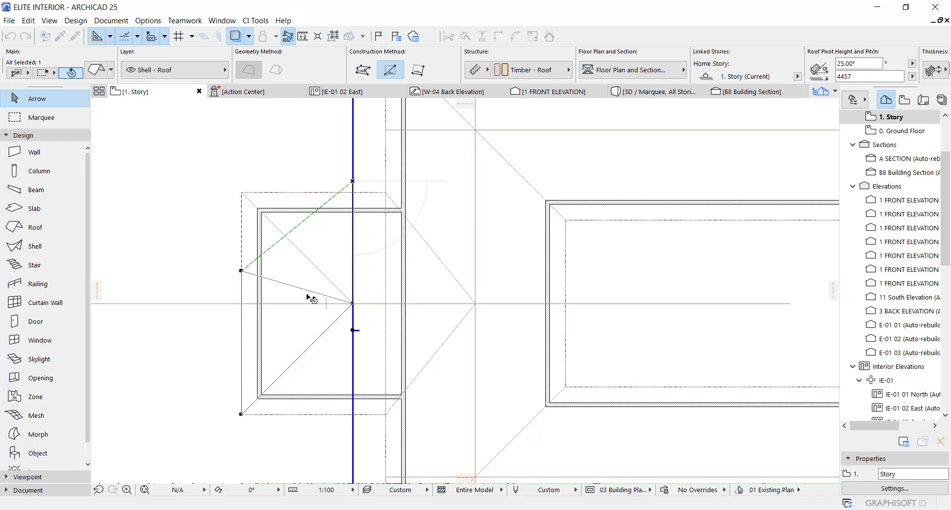
click(242, 271)
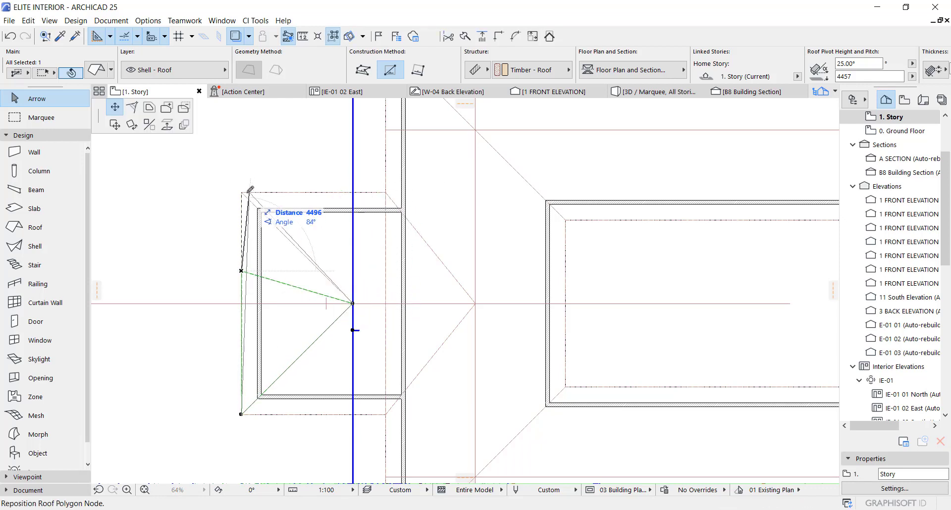
click(242, 193)
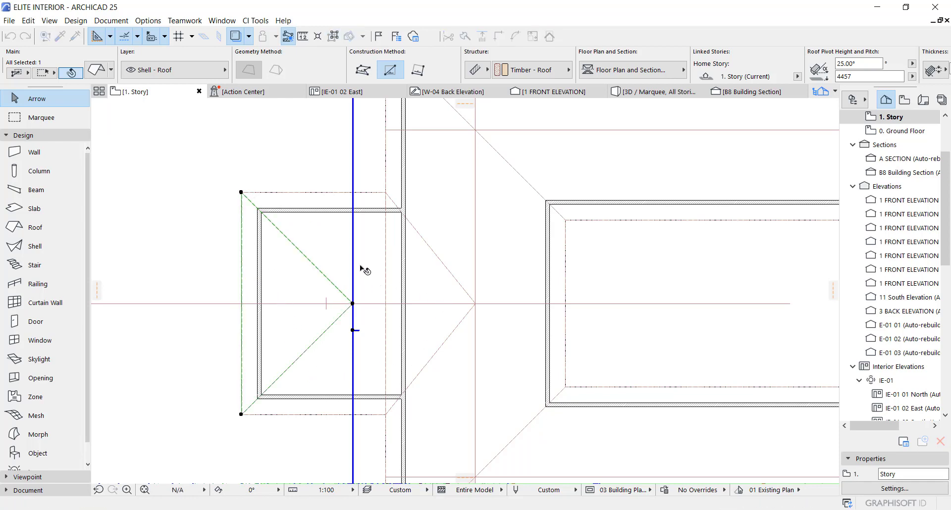
key(F3)
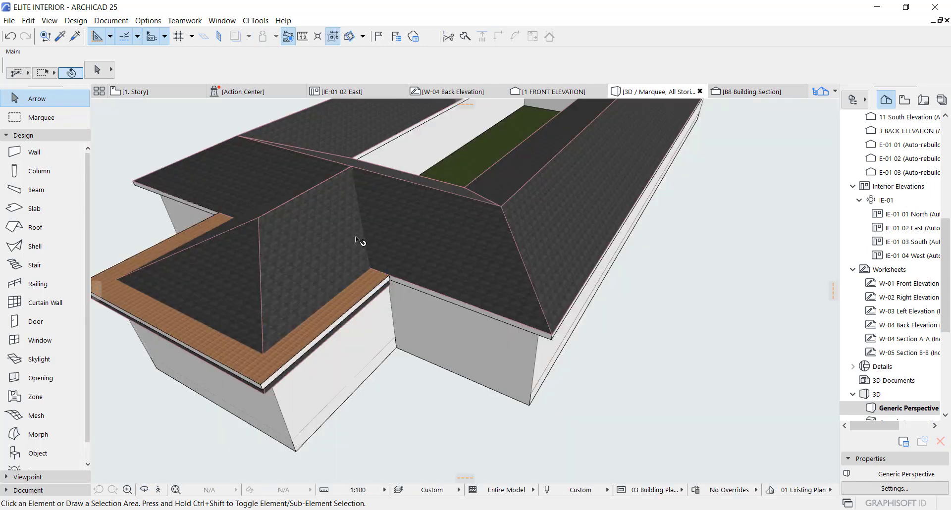
- Select the wing's end roof plane plus another wing plane and group them
drag(304, 242, 382, 269)
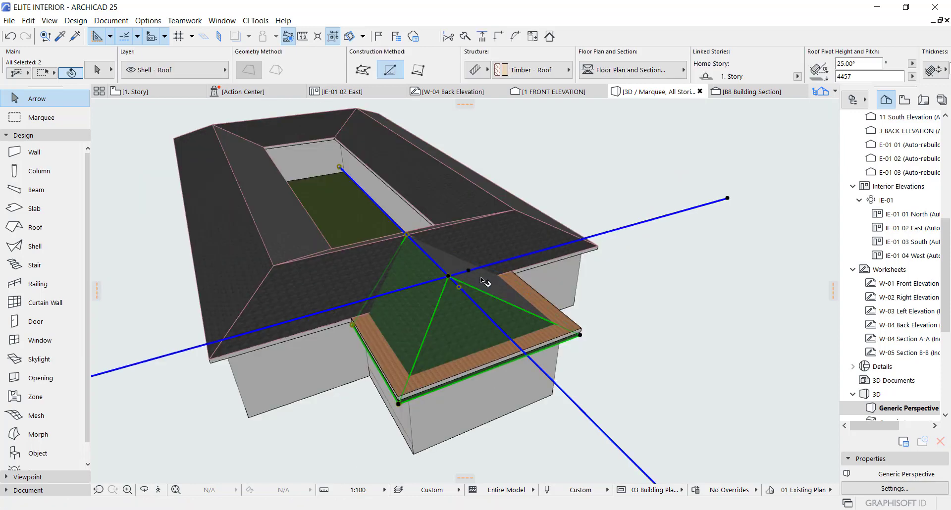
shift+click(483, 281)
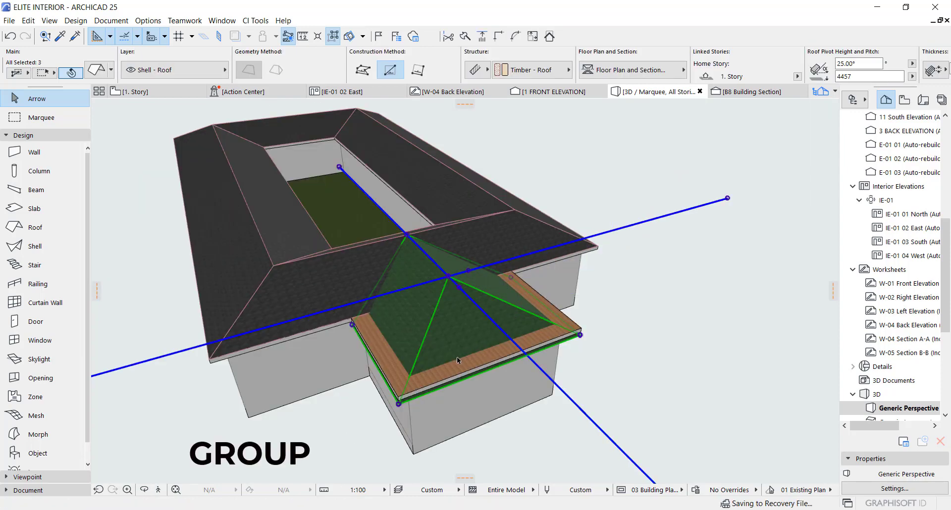
key(ctrl+g)
shift+middle_drag(422, 362, 405, 344)
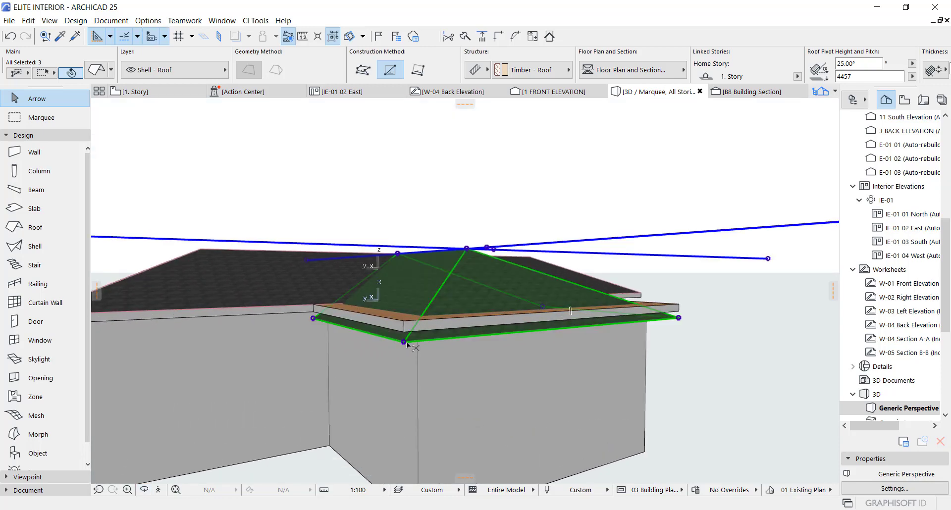
- Raise the grouped wing roof planes 565 mm from a roof corner, pivot height 4457 to 5022
key(ctrl+d)
click(405, 341)
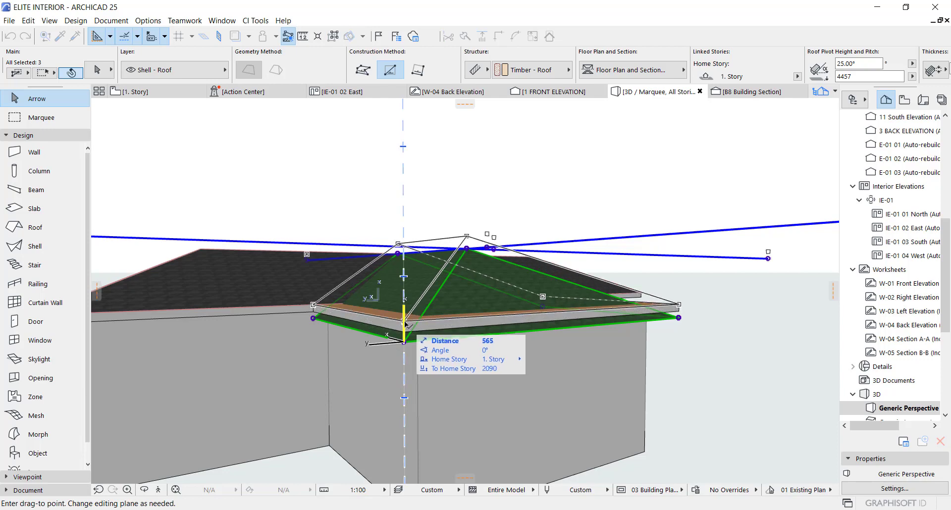
click(404, 321)
shift+middle_drag(556, 323, 480, 304)
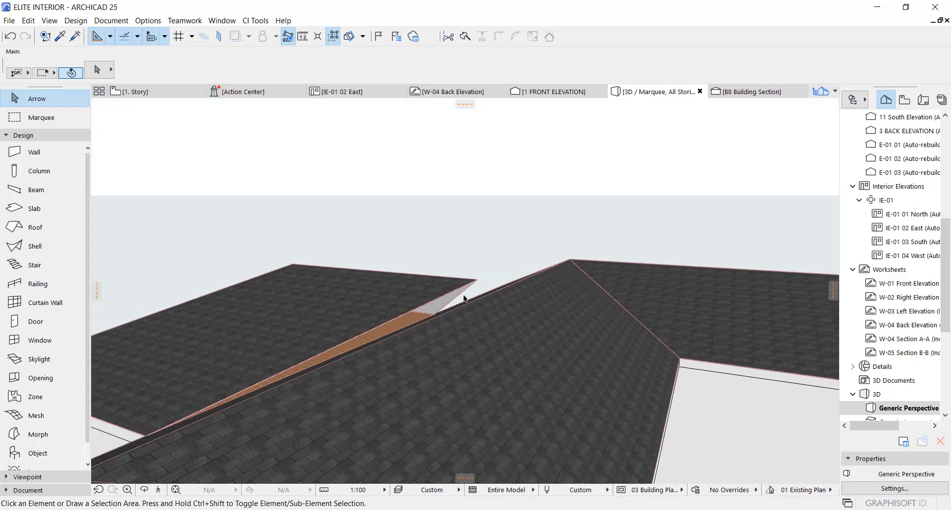
- Select the three junction roof planes and set their pitch to 20°
click(436, 297)
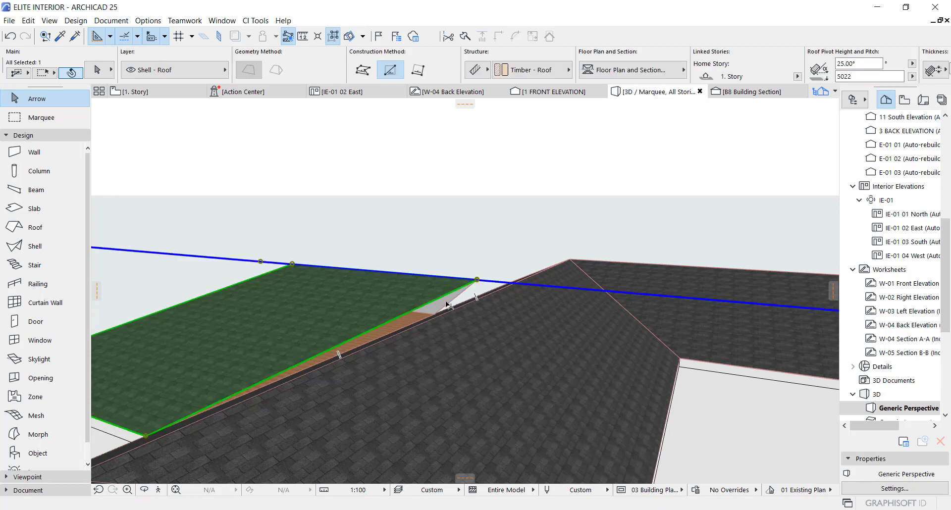
shift+click(448, 305)
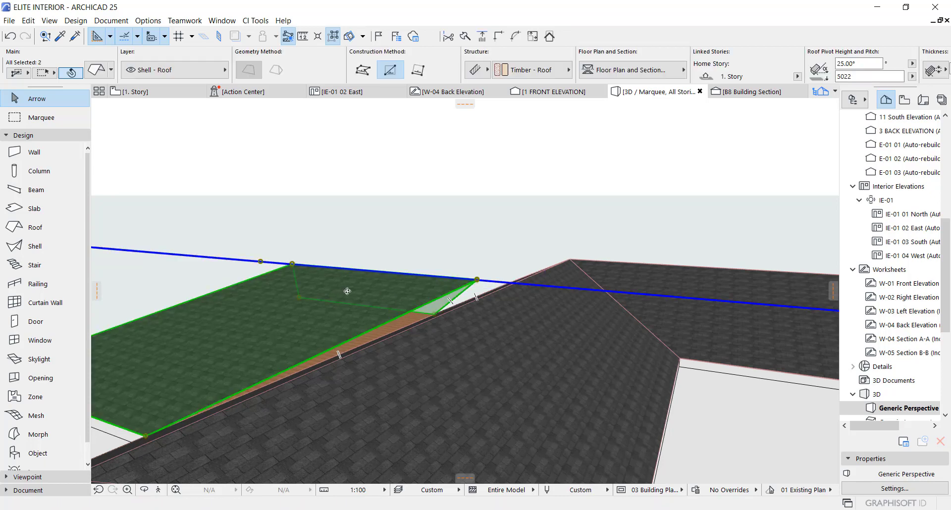
shift+middle_drag(405, 302, 225, 303)
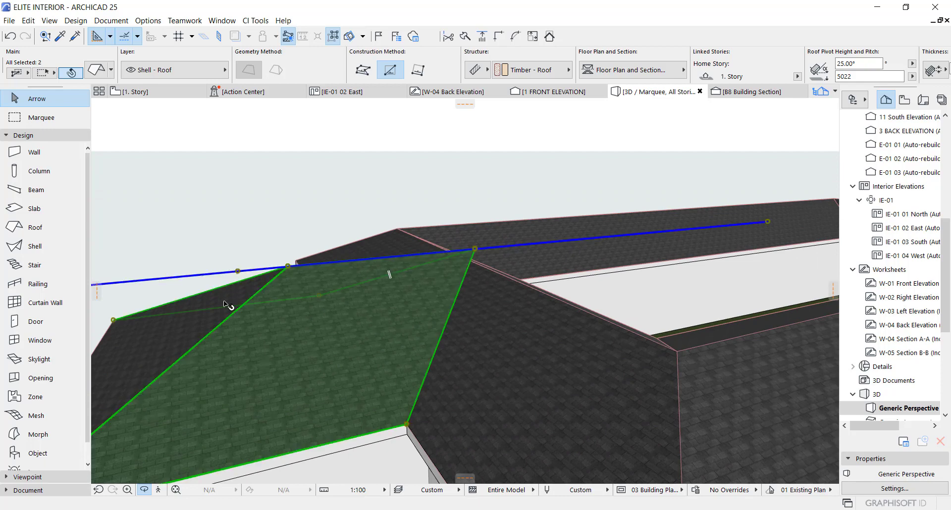
shift+click(157, 337)
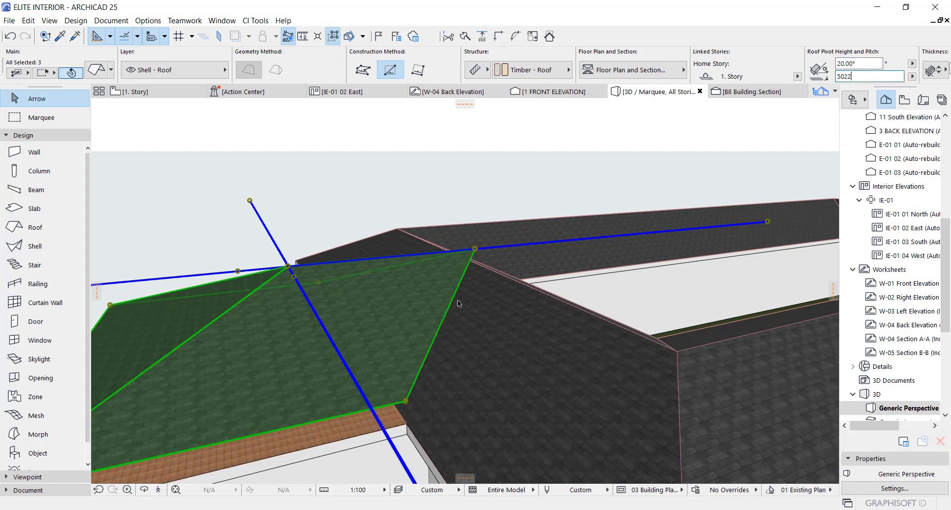
key(Return)
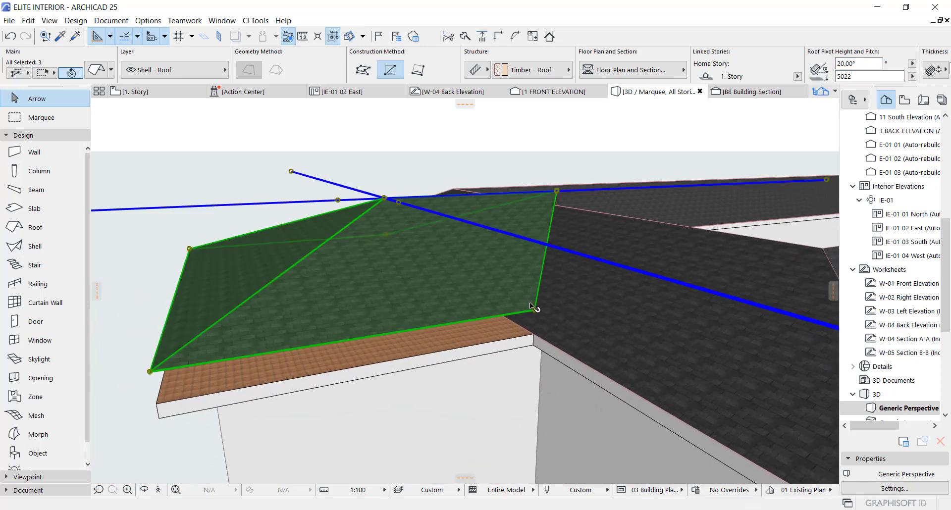
- Lower the three planes 647 mm to the eave corner, then select the roof on the 1. Story plan
click(535, 312)
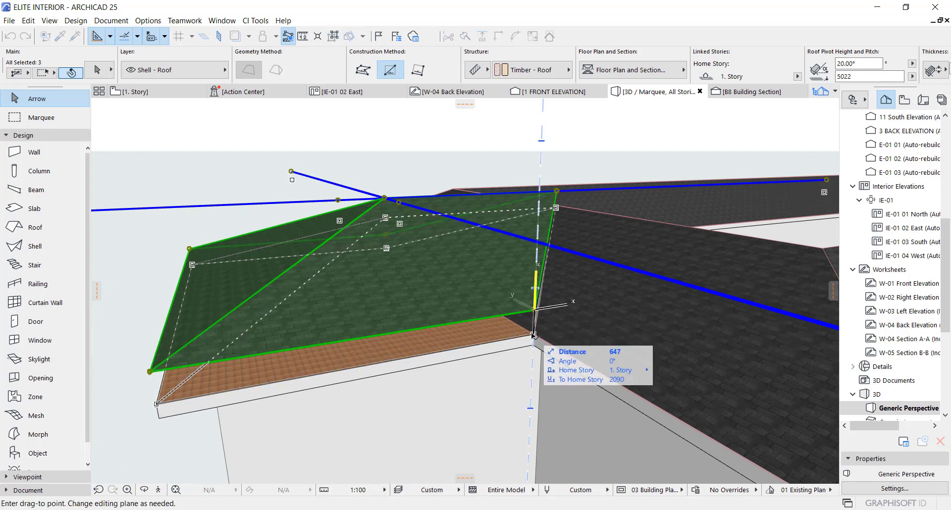
click(533, 335)
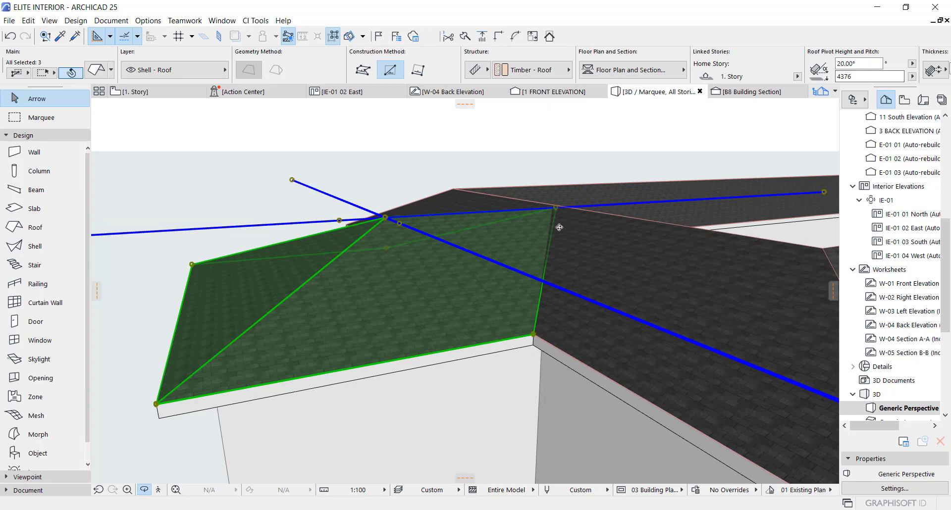
shift+middle_drag(560, 228, 378, 389)
key(F2)
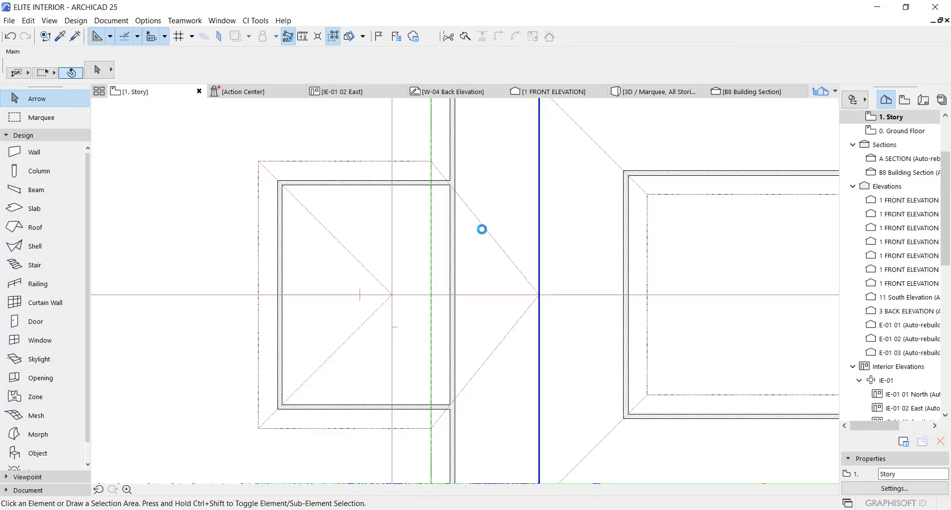
click(469, 185)
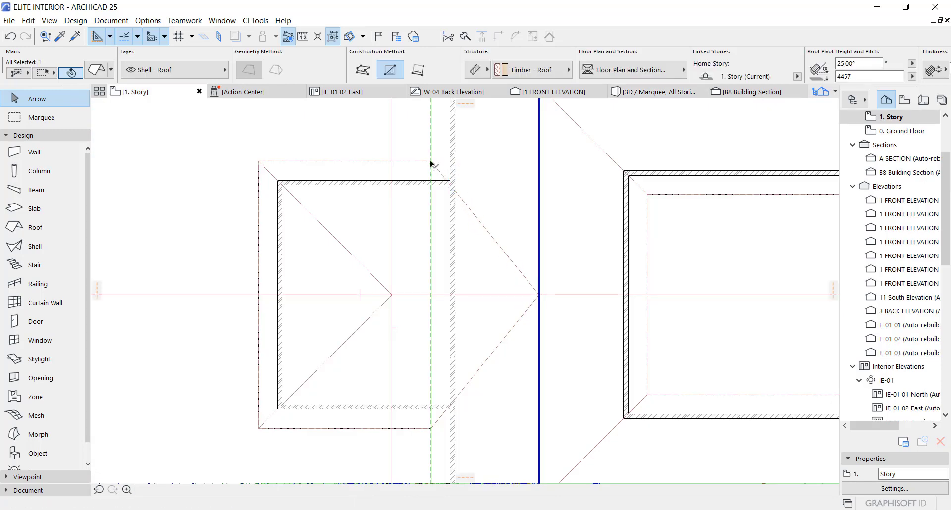
- Offset the roof's edge on the plan out to the wall corner
key(Escape)
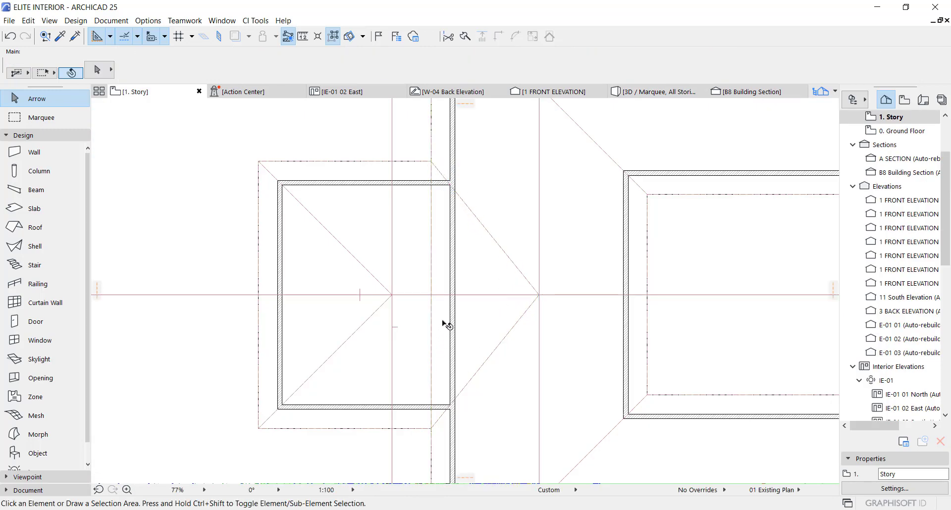
scroll(444, 307, down, 3)
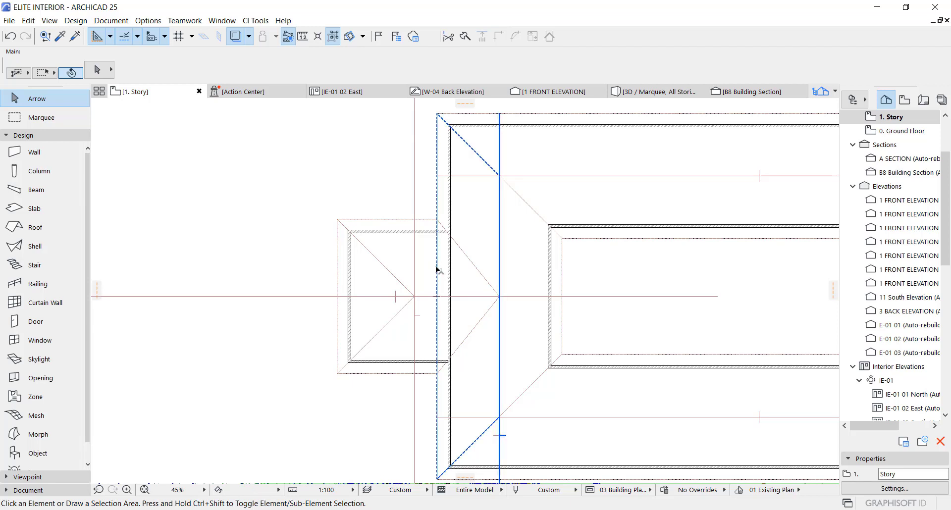
click(438, 270)
click(438, 271)
click(540, 323)
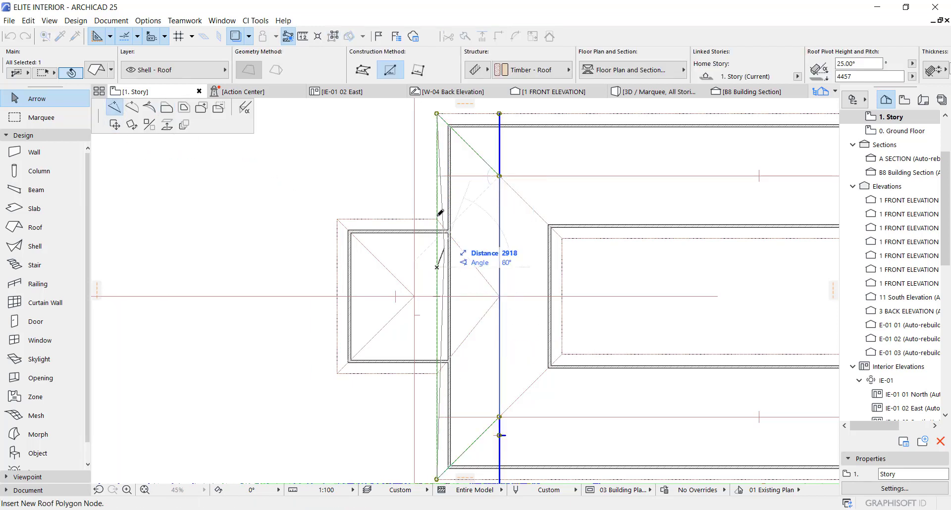
scroll(439, 216, up, 1)
scroll(438, 219, up, 5)
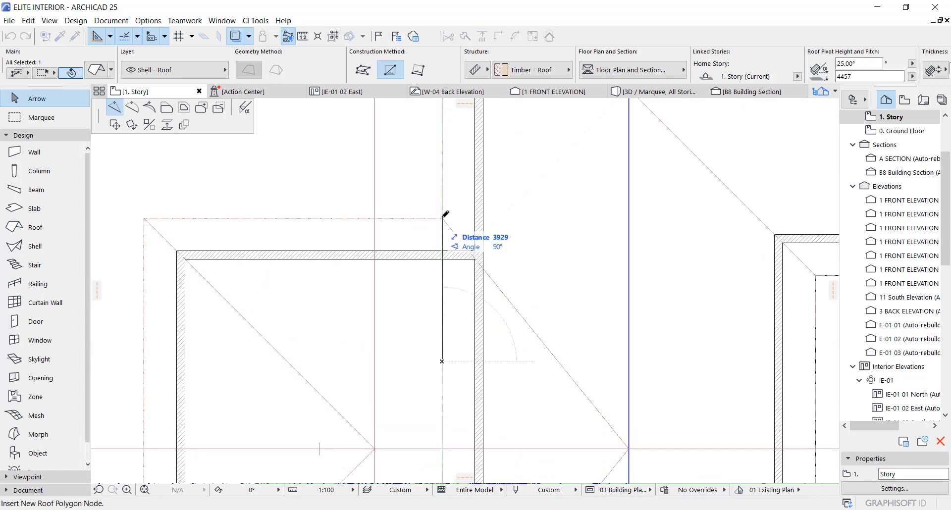
click(442, 217)
scroll(459, 277, down, 4)
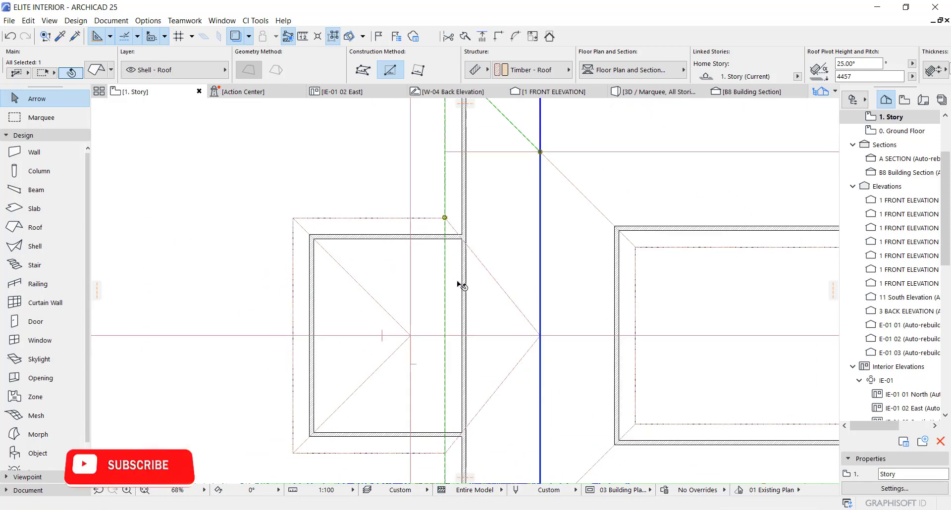
scroll(454, 391, up, 4)
- Insert new nodes on the roof edge and move one 5113 onto the main roof's hip point
click(448, 373)
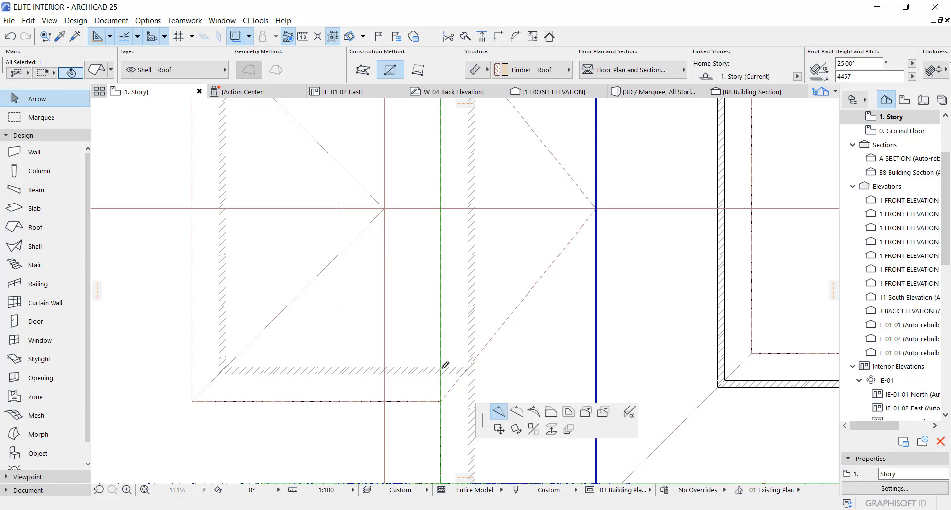
click(441, 396)
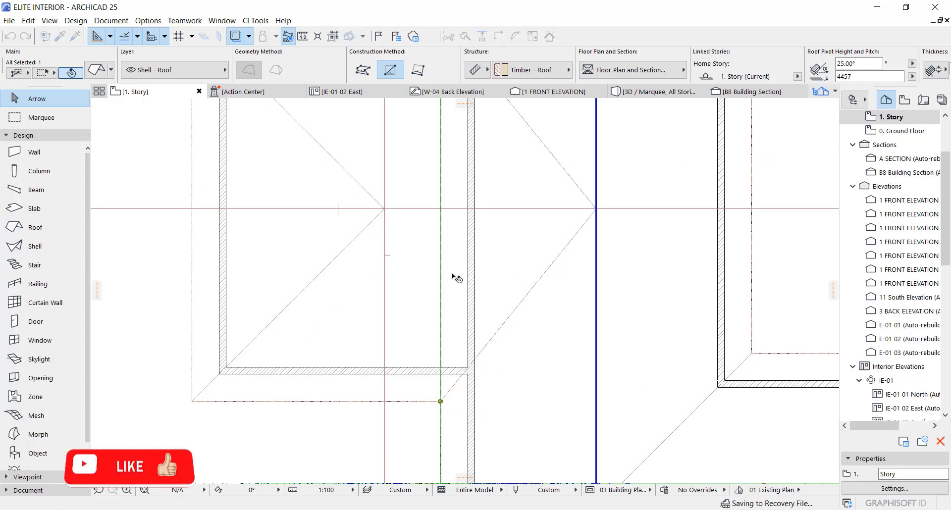
click(442, 233)
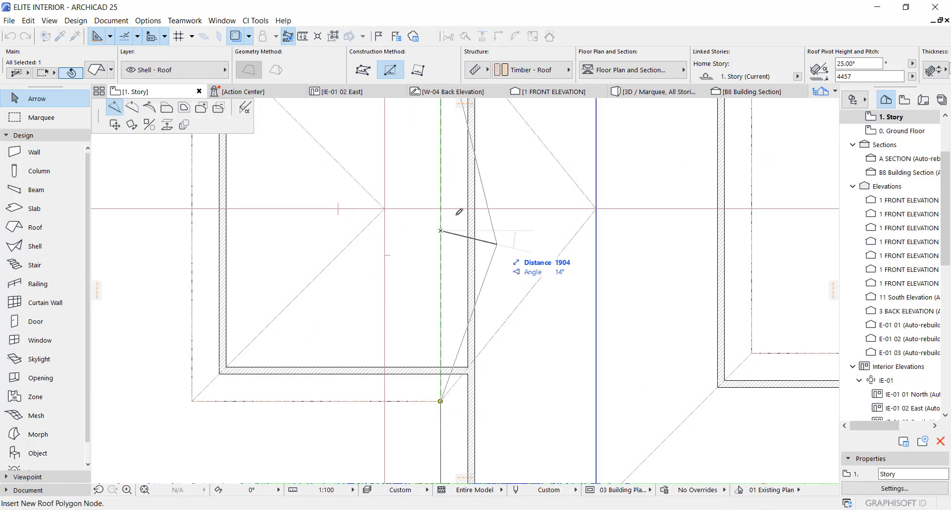
click(441, 209)
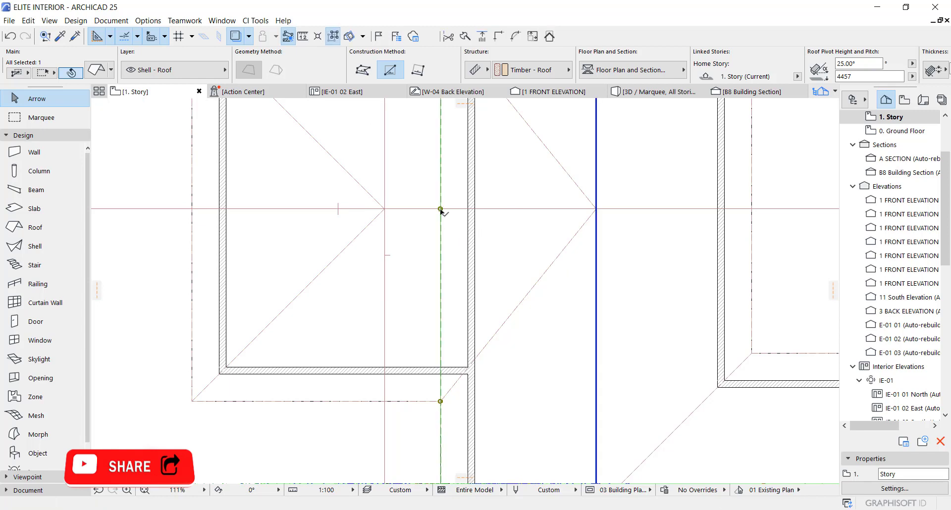
click(441, 209)
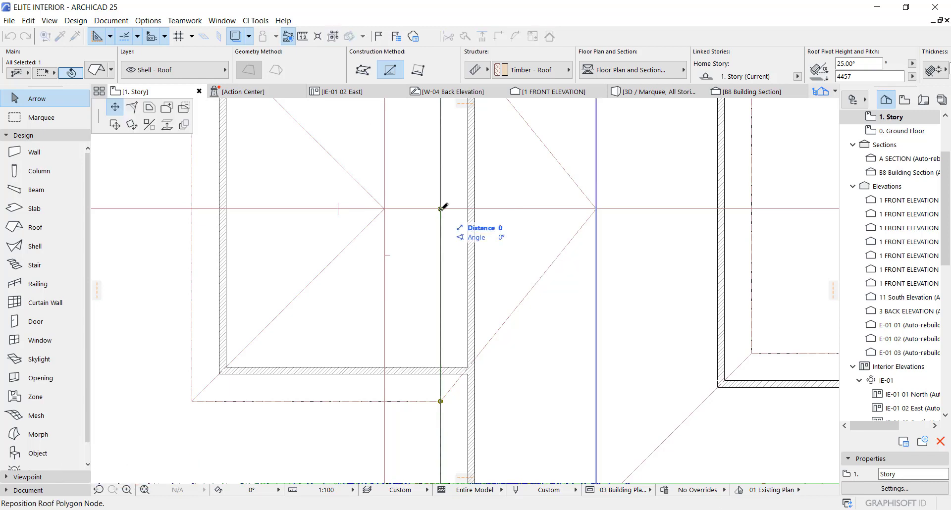
click(598, 205)
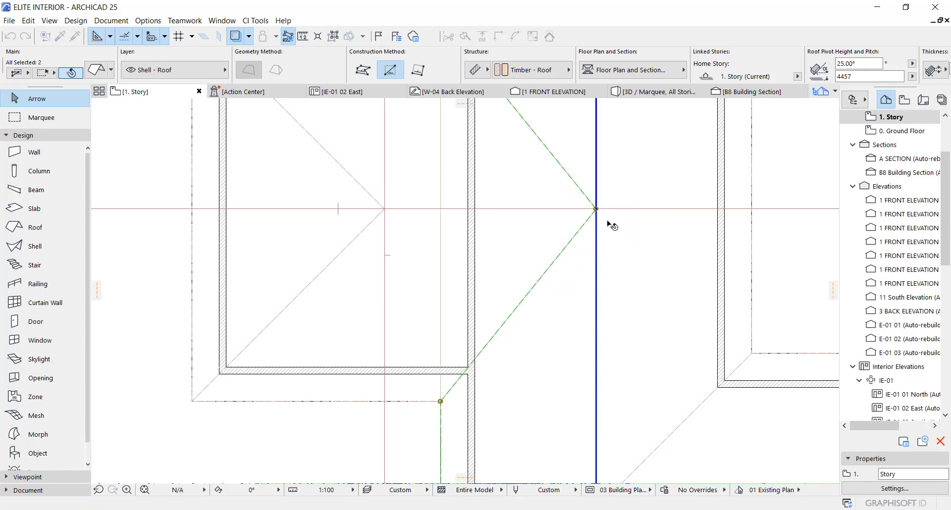
key(Escape)
key(F3)
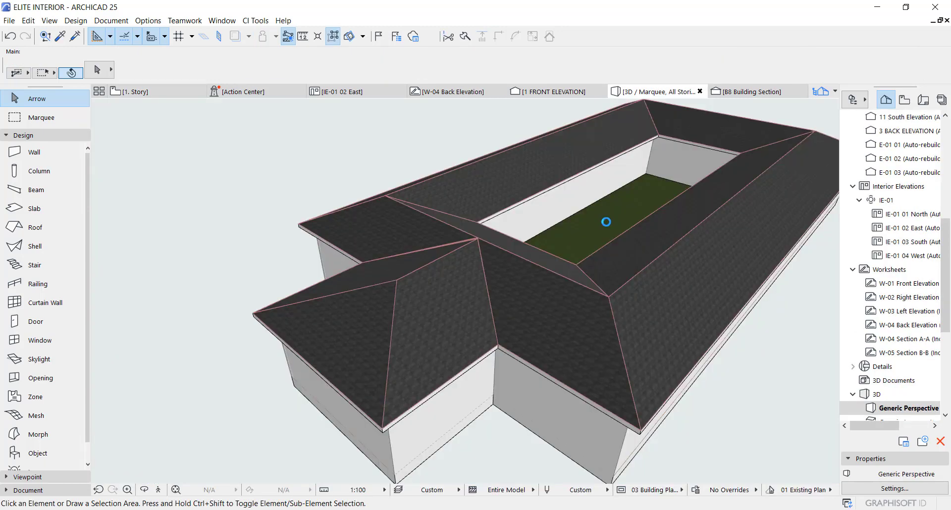
- Offset the roof edge at the wing-to-main junction in 3D to close the small gap
scroll(483, 243, up, 5)
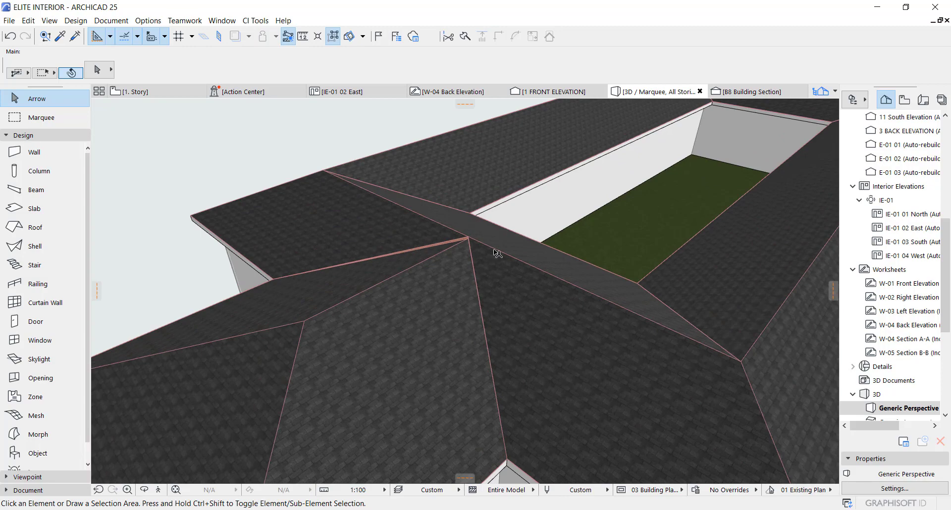
shift+middle_drag(341, 260, 390, 270)
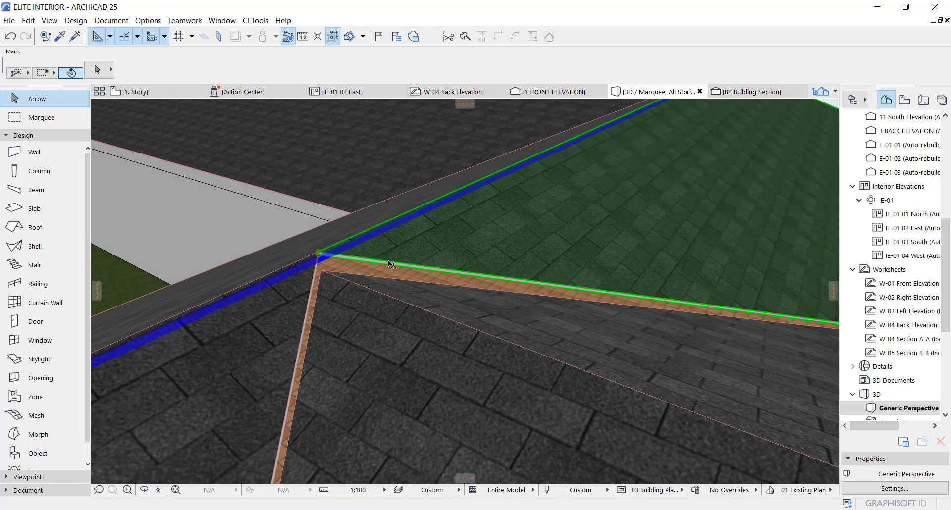
click(388, 260)
click(320, 253)
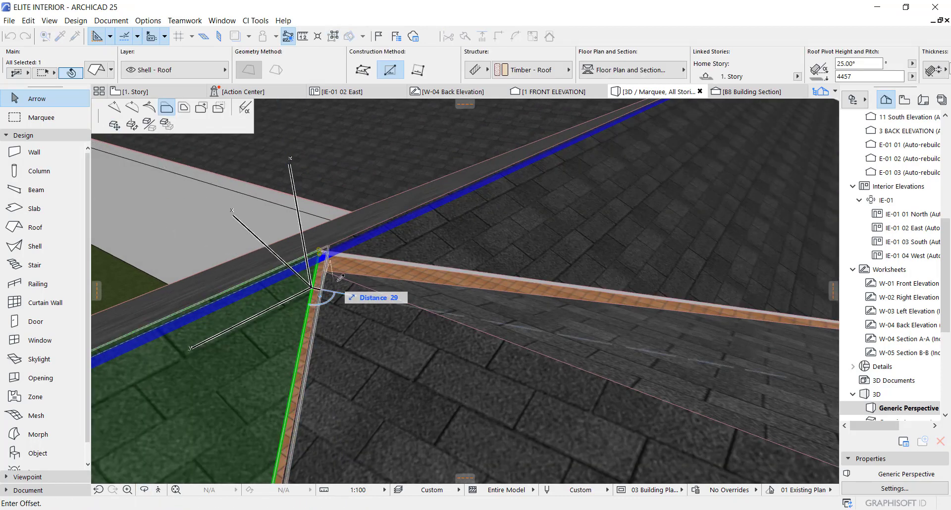
click(345, 303)
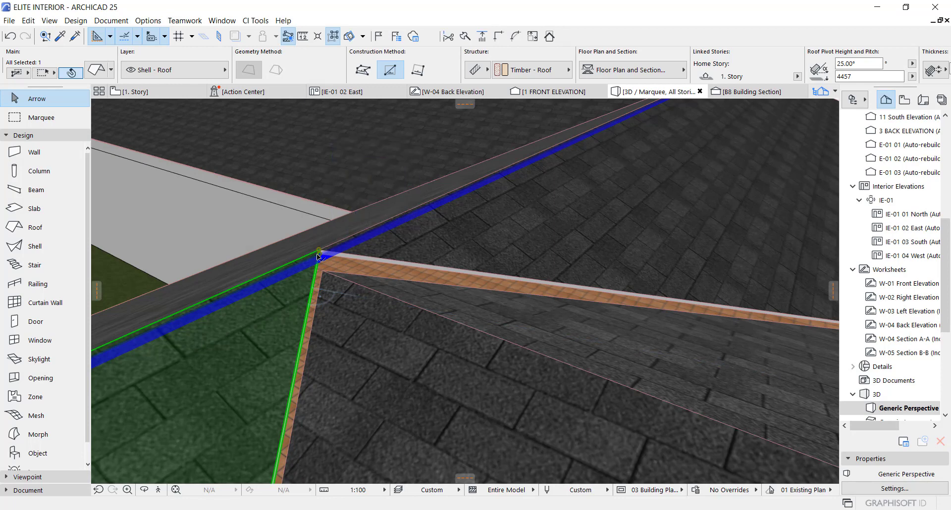
key(F2)
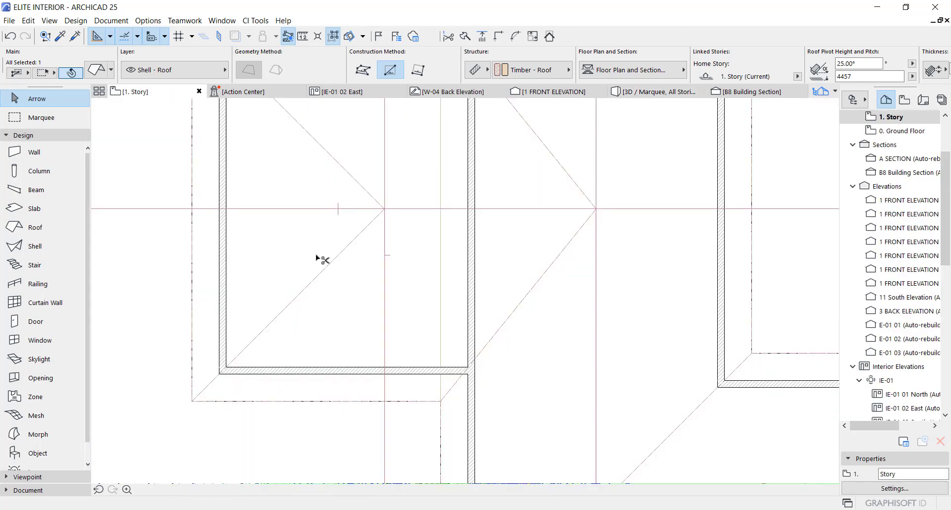
- Undo the last edge offset and pull the wing roof's corner node inward to the snapped point
key(ctrl+z)
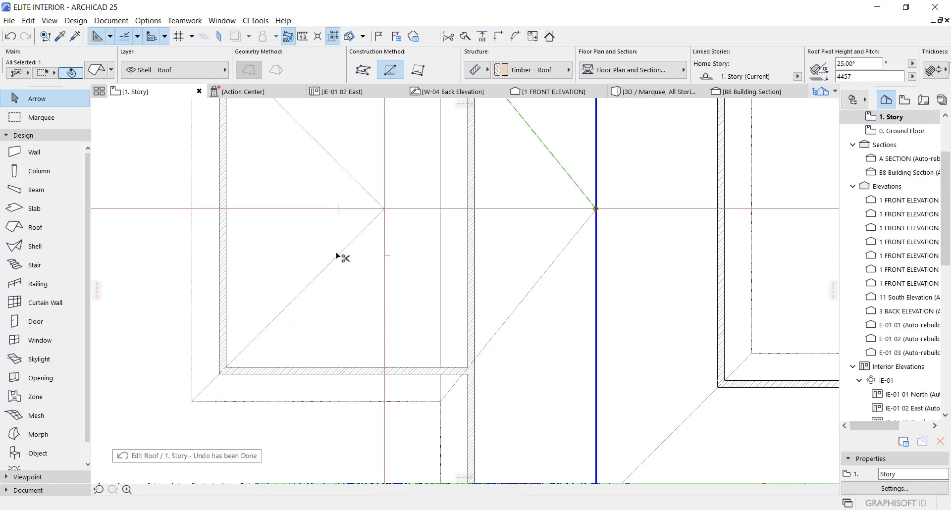
click(441, 209)
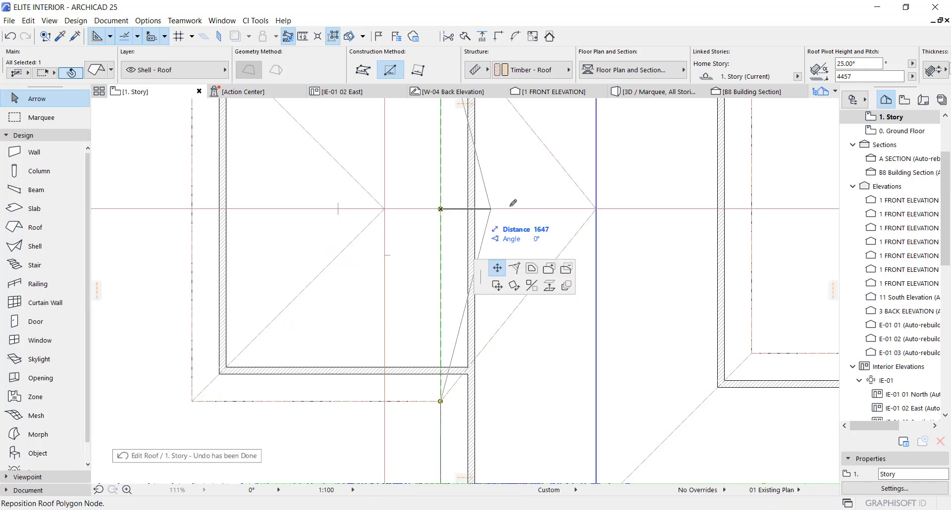
click(560, 209)
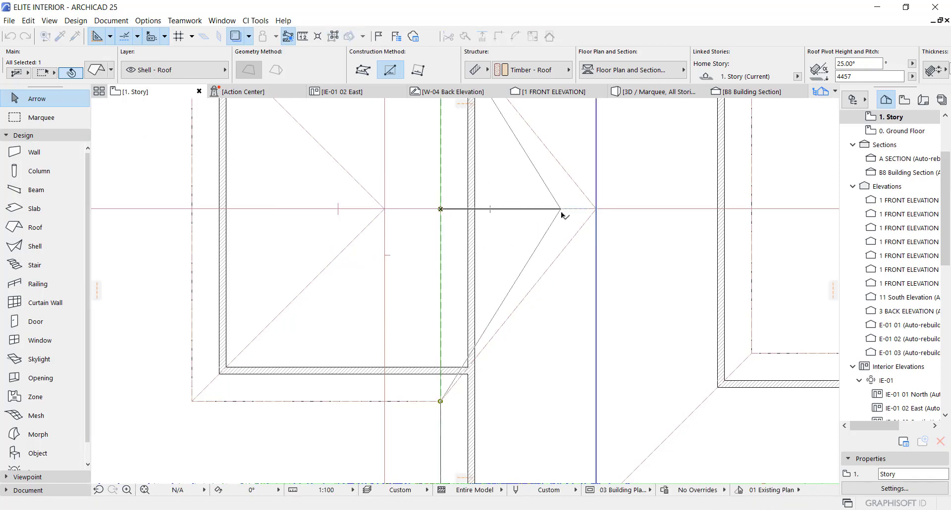
key(F3)
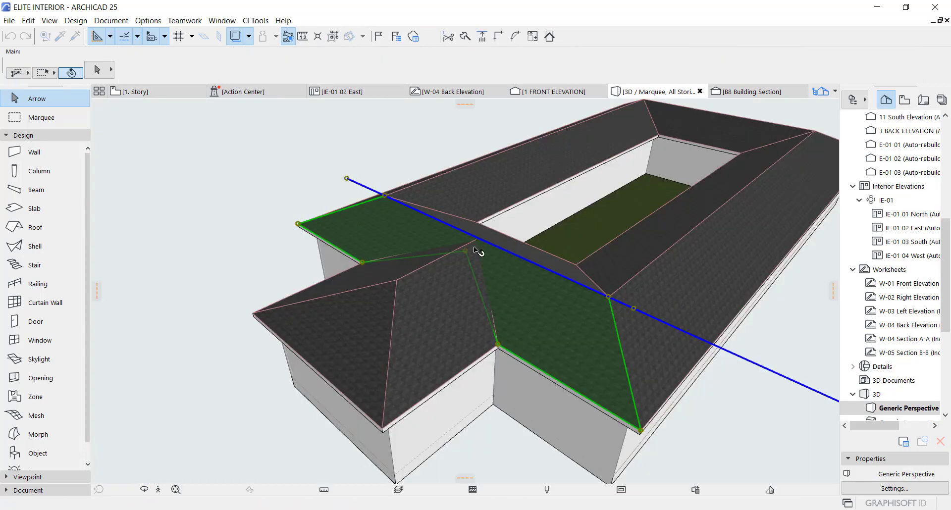
- Offset two wing roof edges toward the main roof, the second by 790
click(479, 250)
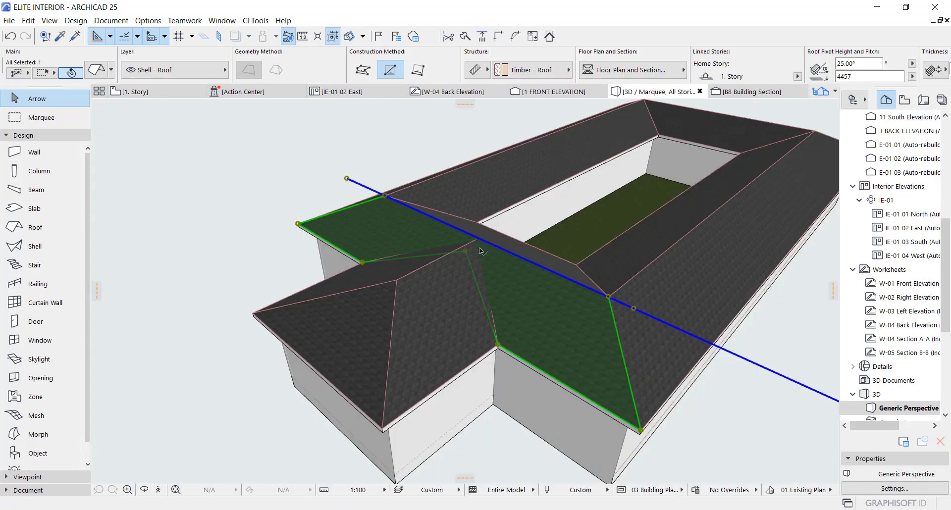
scroll(479, 251, up, 3)
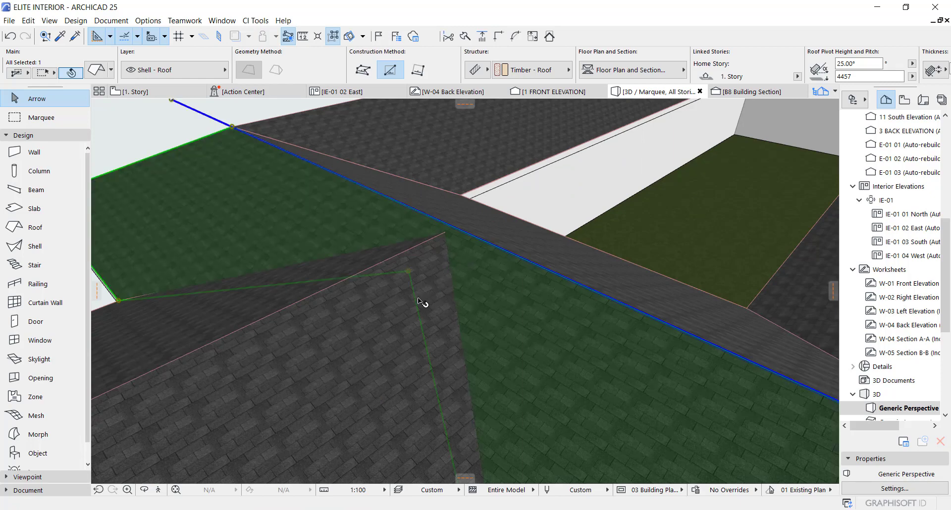
click(419, 302)
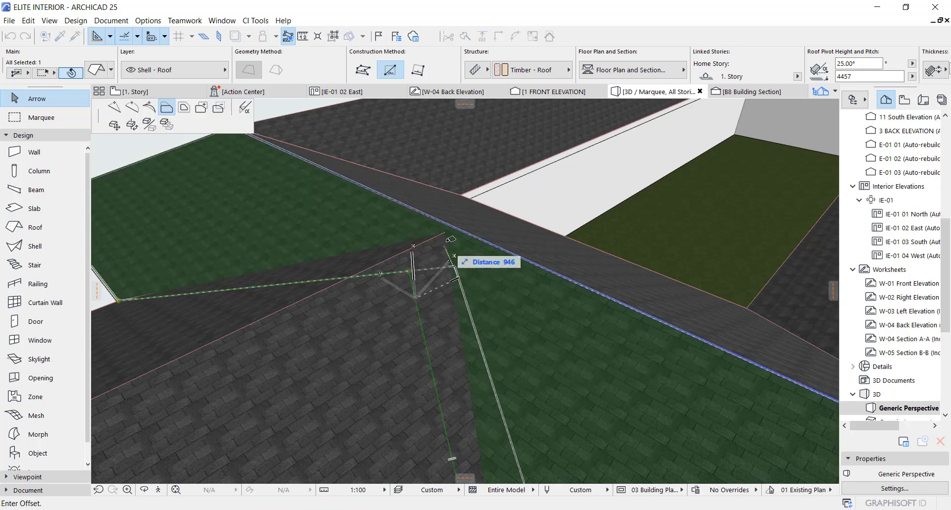
scroll(448, 228, down, 5)
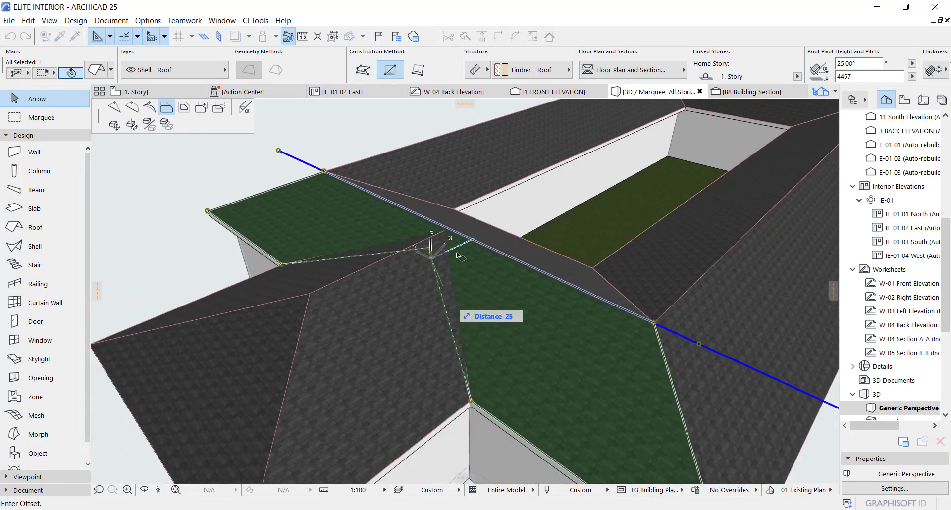
scroll(448, 260, up, 2)
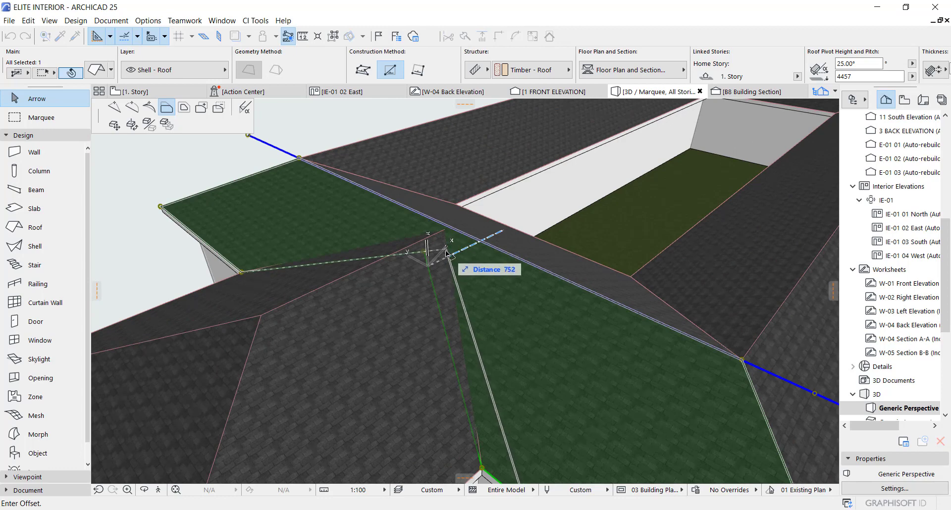
click(447, 254)
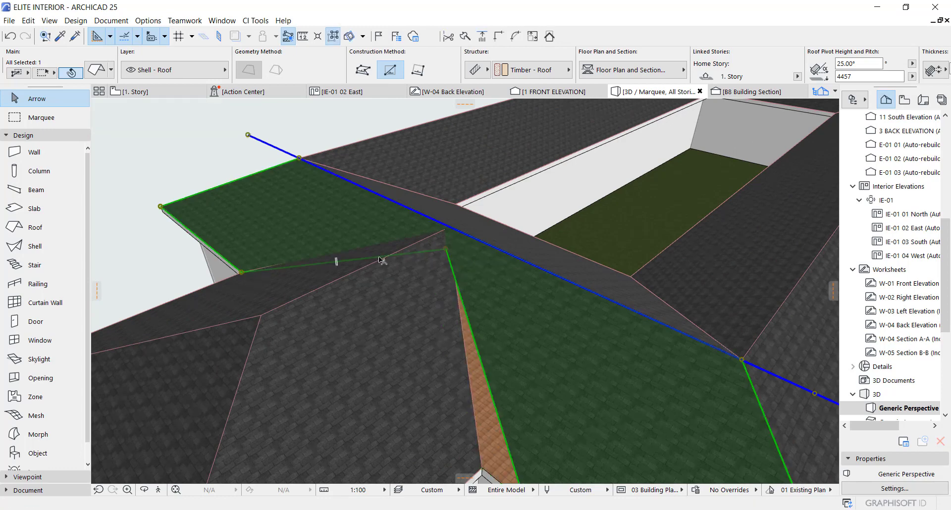
mouse_move(352, 259)
shift+middle_down()
mouse_move(516, 272)
mouse_move(360, 267)
shift+middle_up()
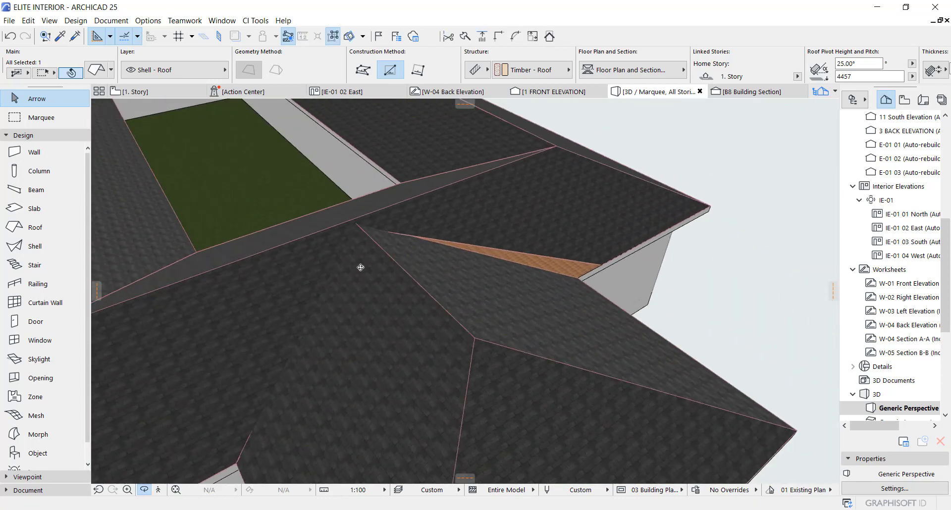
click(352, 252)
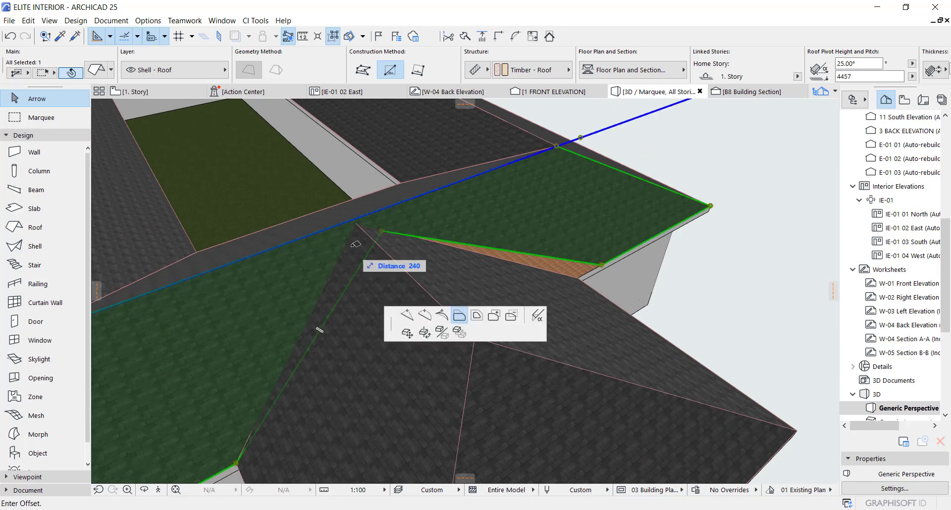
click(459, 314)
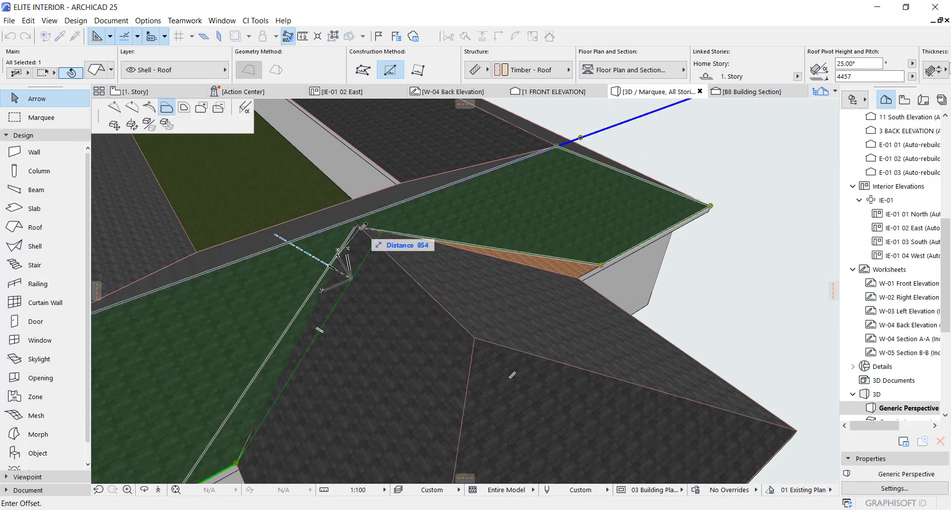
click(361, 226)
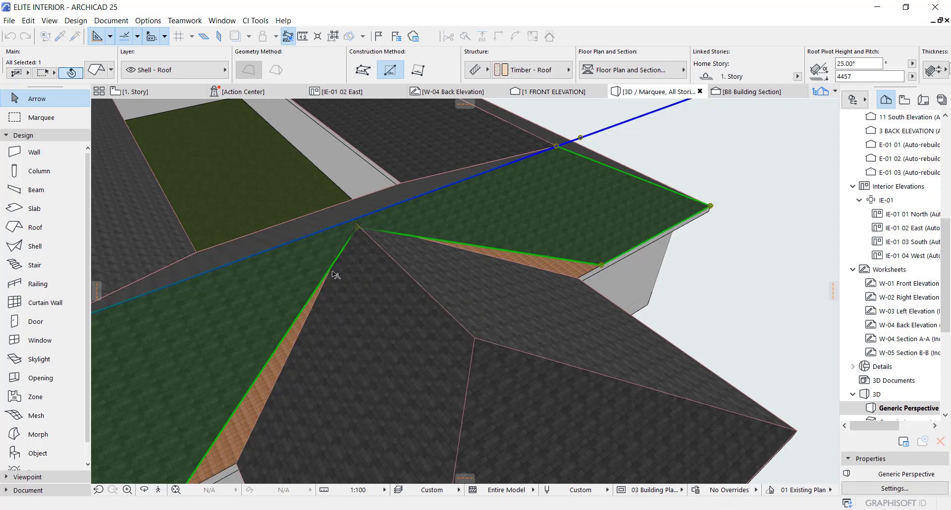
- Reposition the wing roof's two corners onto the main roof's edge, removing the orange sliver
shift+middle_drag(334, 272, 327, 333)
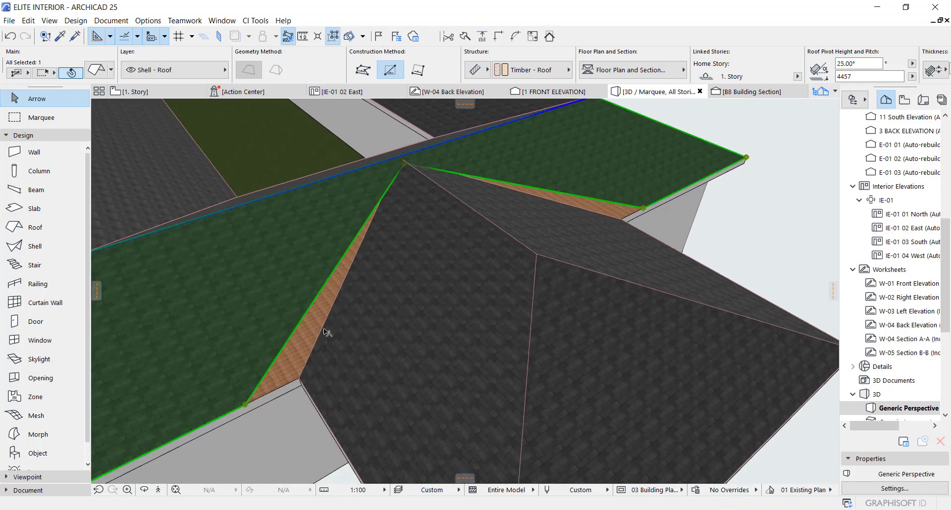
click(244, 407)
click(286, 343)
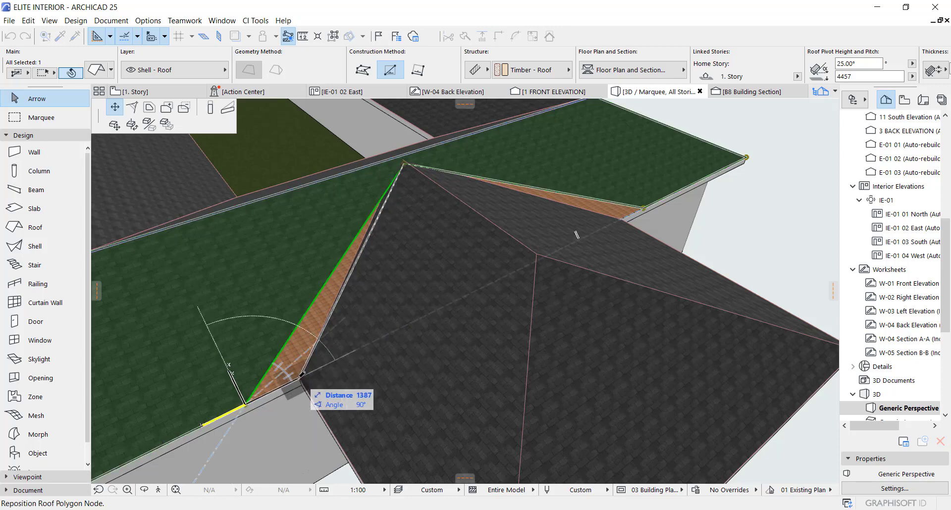
click(300, 375)
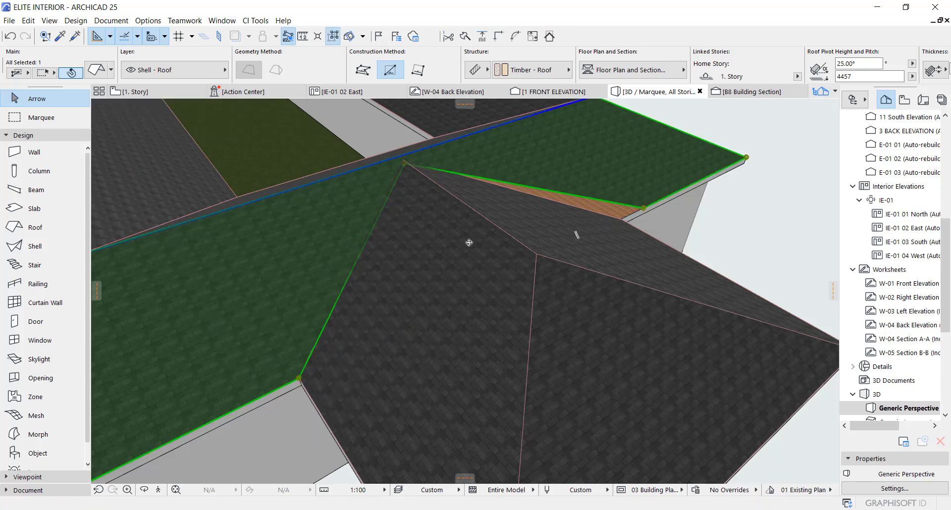
mouse_move(470, 243)
shift+middle_down()
mouse_move(431, 223)
mouse_move(479, 255)
shift+middle_up()
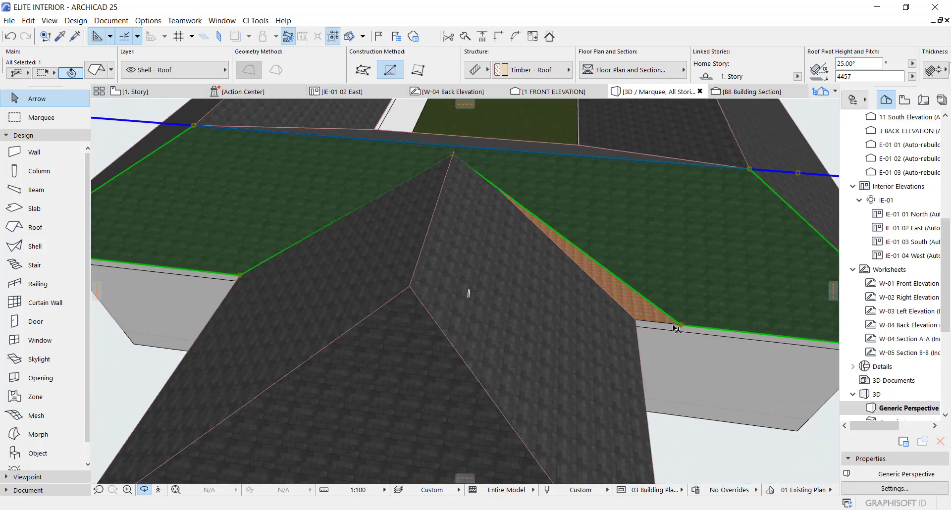
click(682, 327)
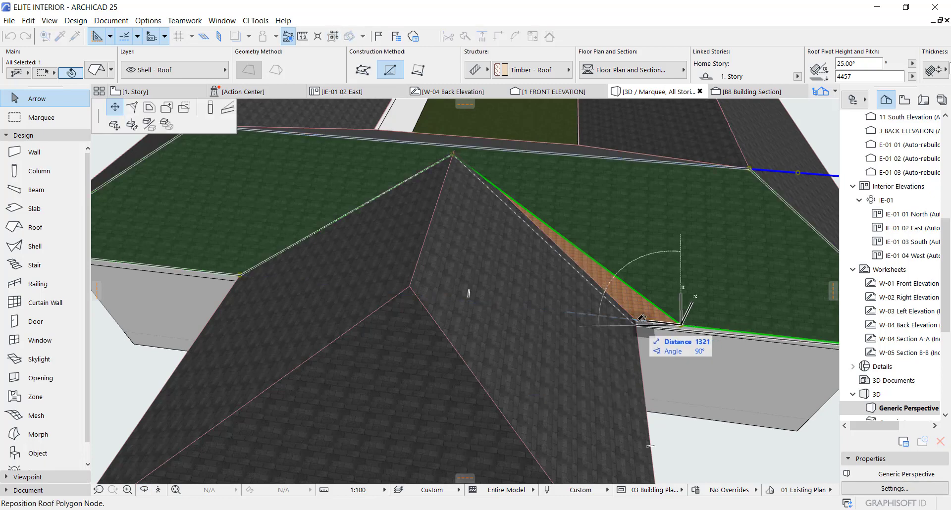
click(635, 320)
key(Escape)
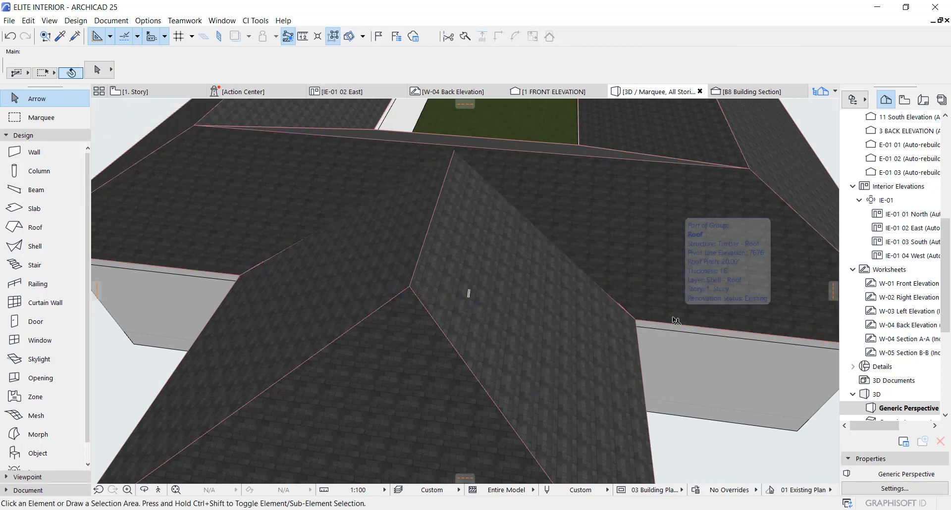
shift+middle_drag(659, 291, 463, 358)
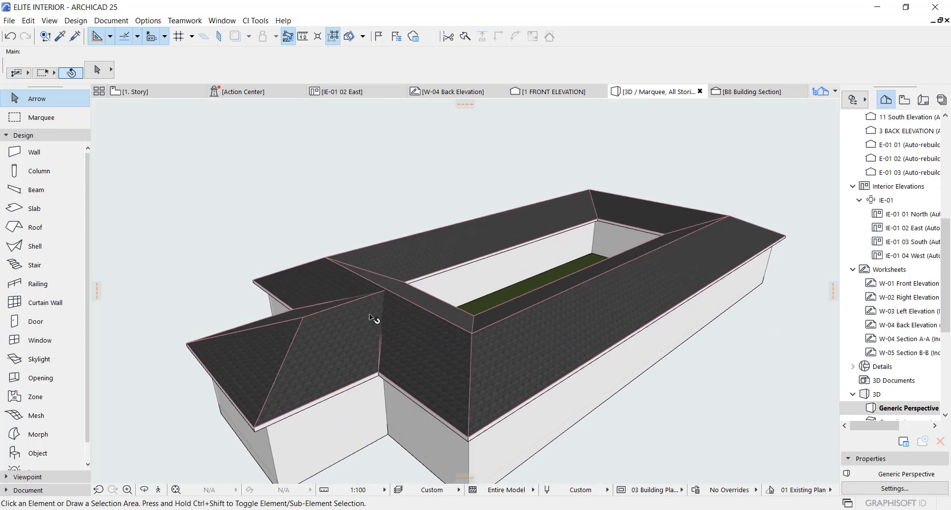
- Pick the first and the long roof plane, then take all eleven roofs with Ctrl+A
click(412, 326)
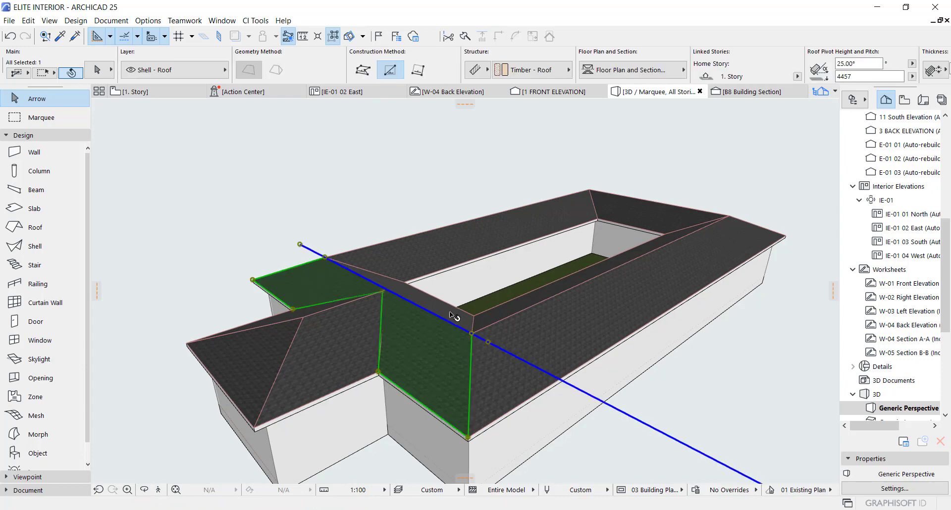
shift+click(503, 339)
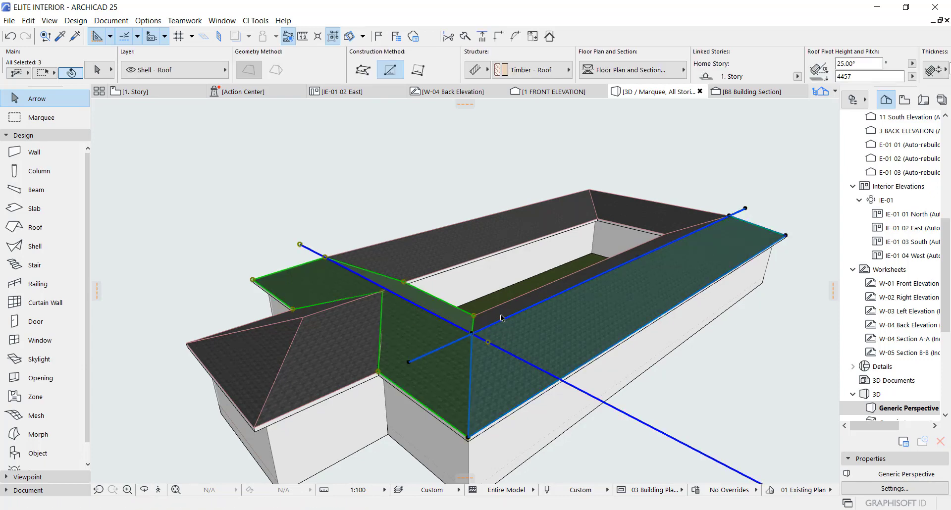
key(ctrl+a)
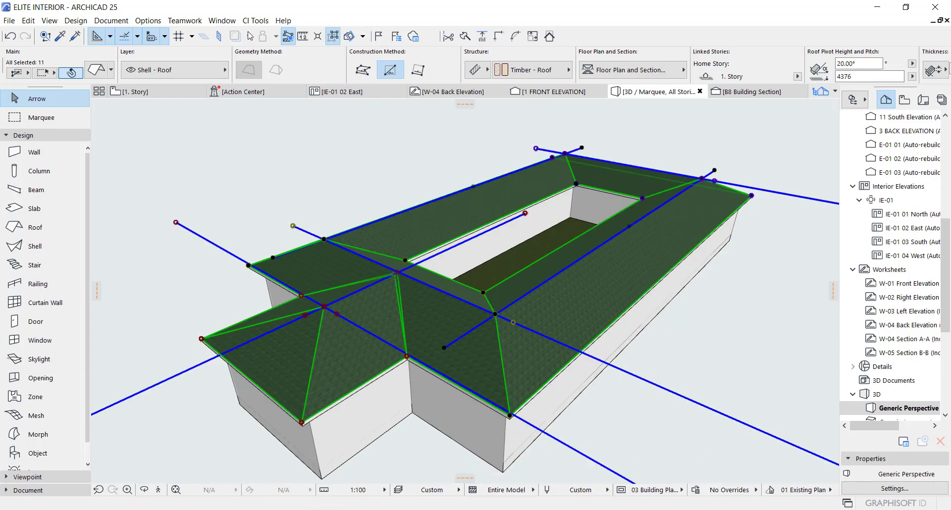
click(254, 20)
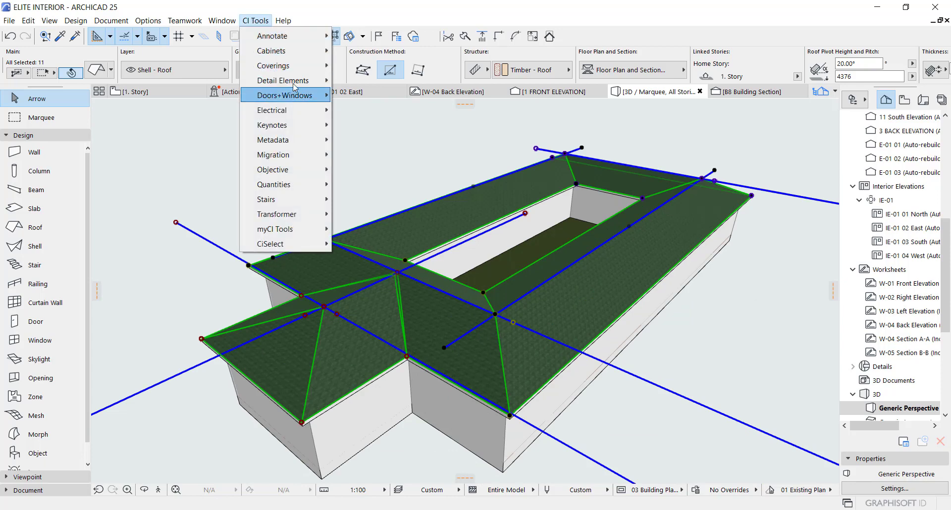
- Apply the CI Tools Roof Covering with the Square Tile profile to every hipped roof plane
mouse_move(310, 67)
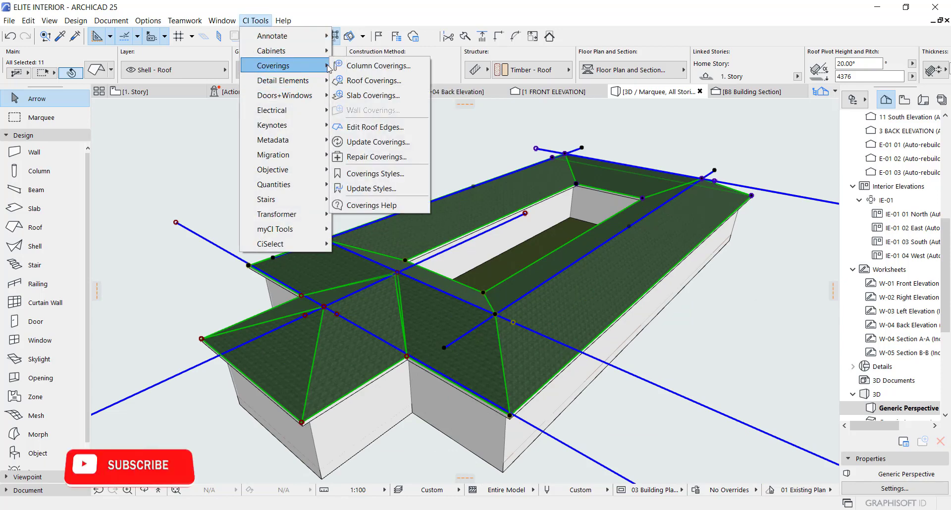
click(358, 81)
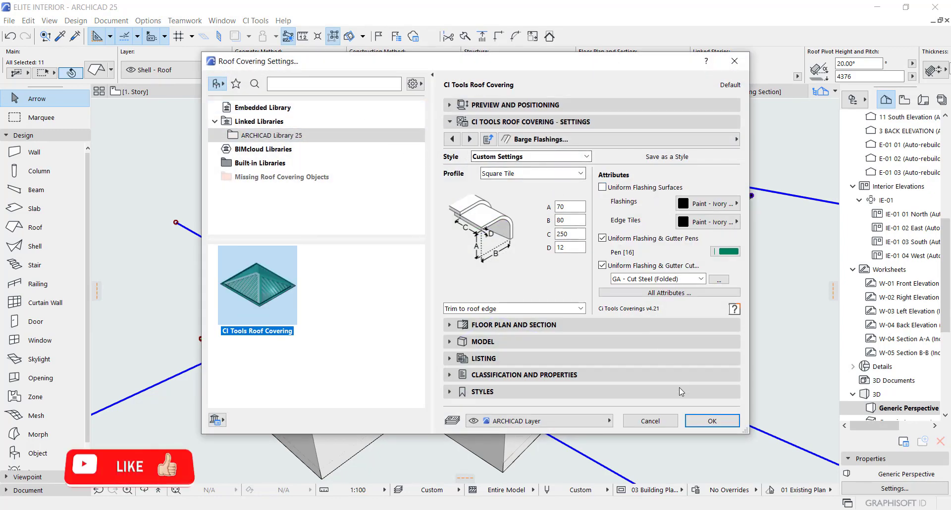
click(712, 421)
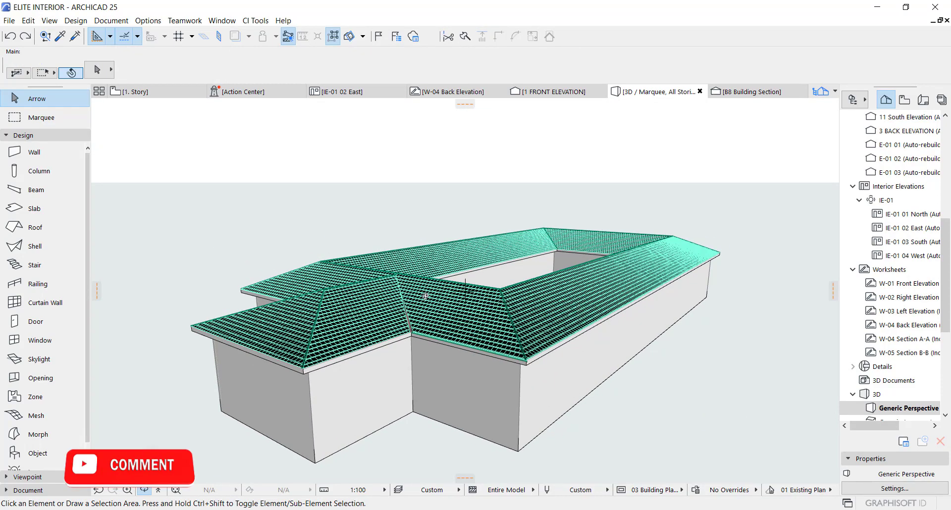
scroll(426, 295, up, 1)
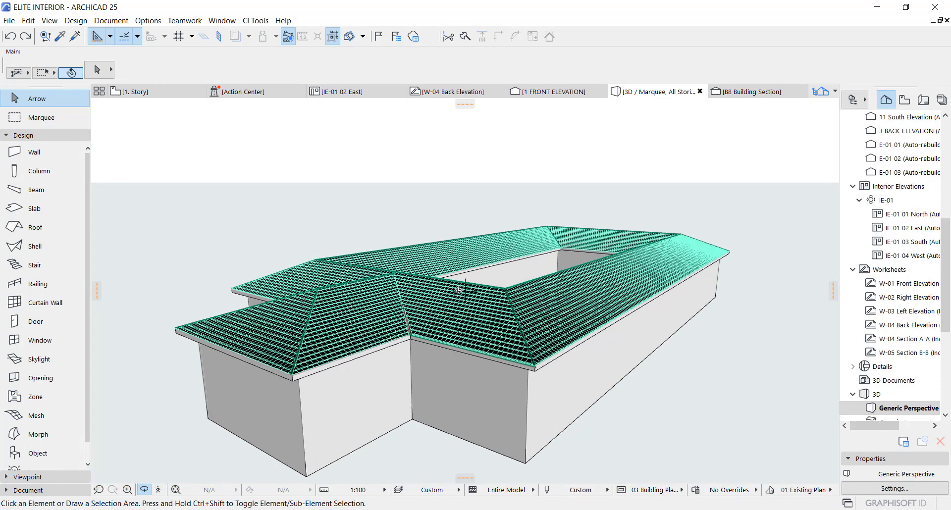